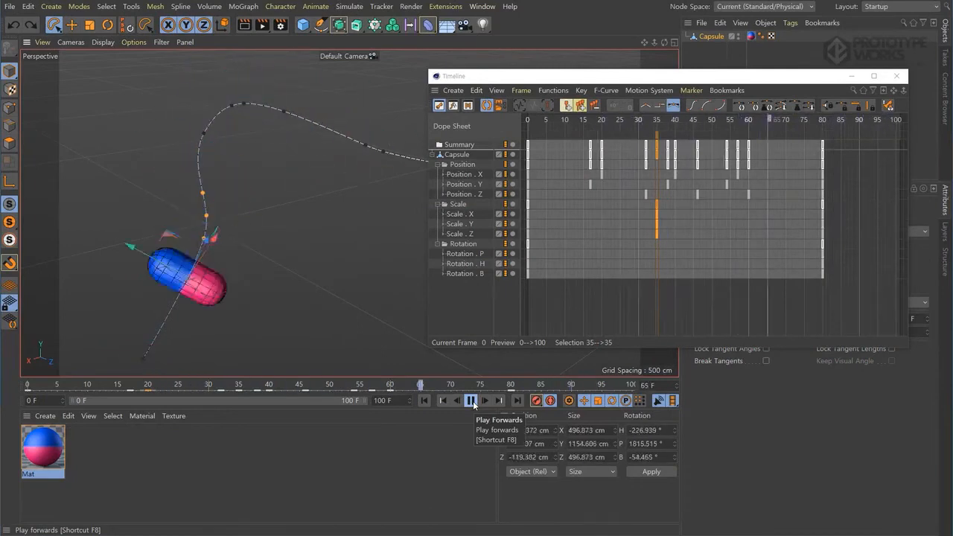
right_click(543, 308)
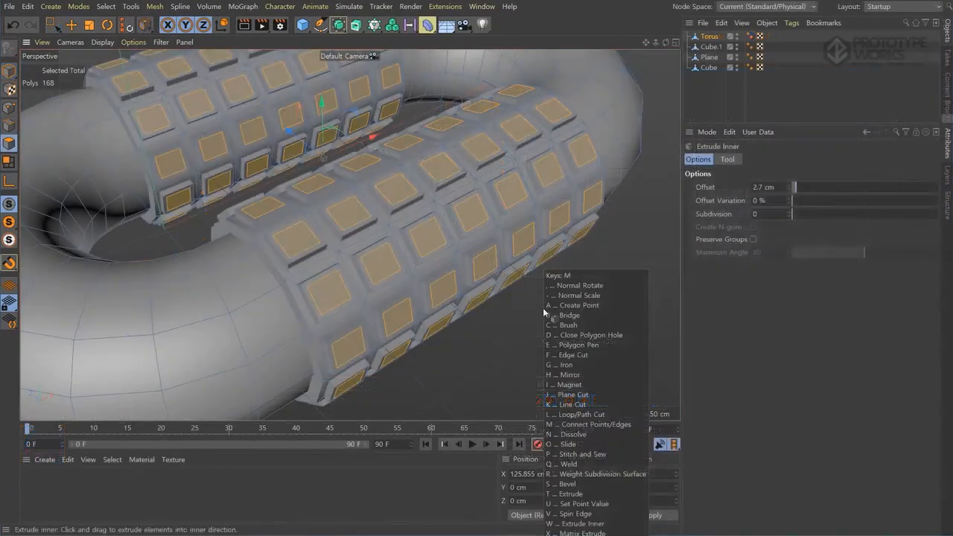
left_click(542, 306)
left_click_drag(541, 306, 588, 306)
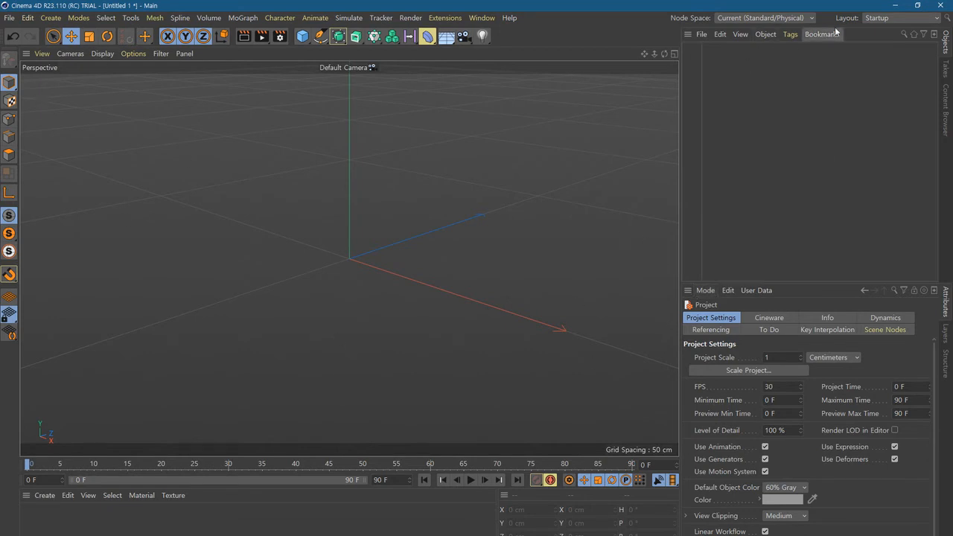
Switch the interface layout to Animate, to Model, and back to Startup.
left_click(898, 18)
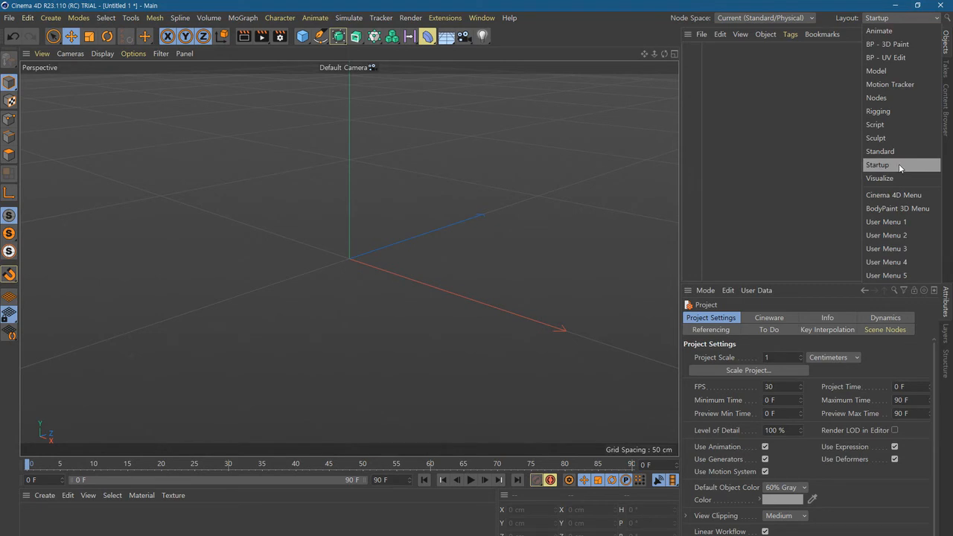
left_click(878, 31)
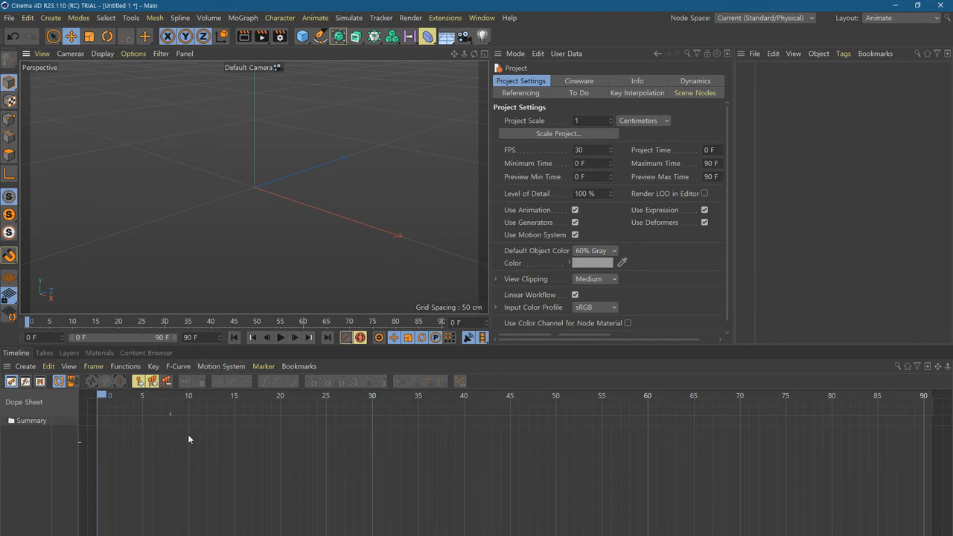
left_click(895, 20)
left_click(888, 73)
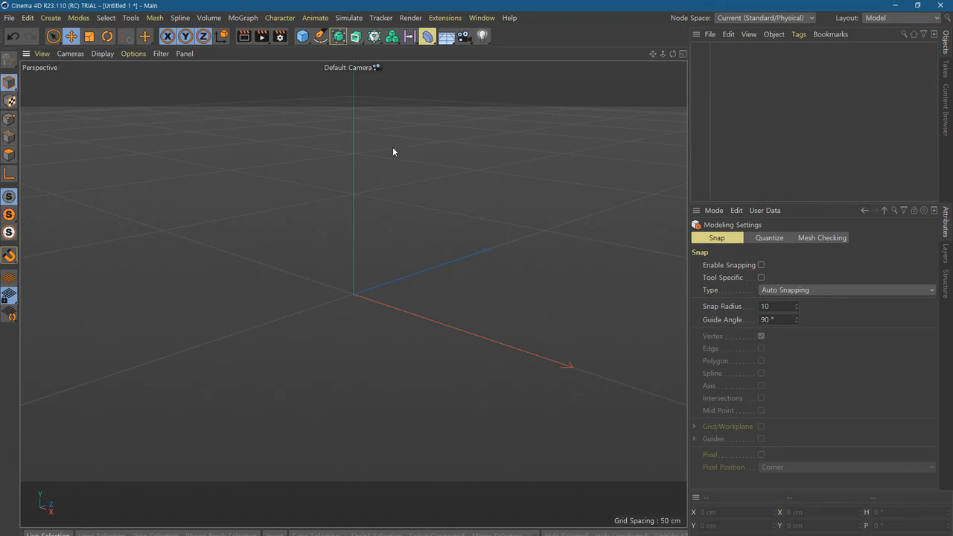
left_click(899, 18)
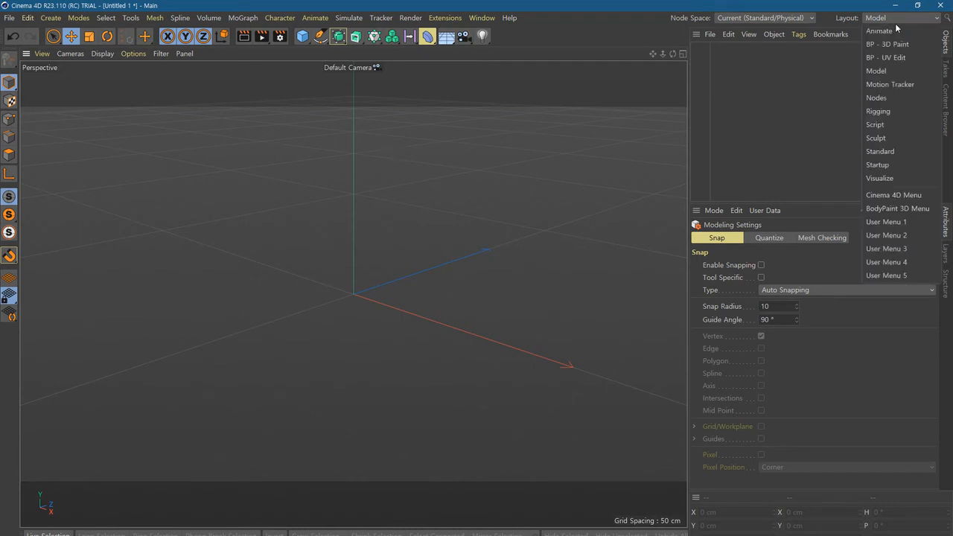
left_click(892, 164)
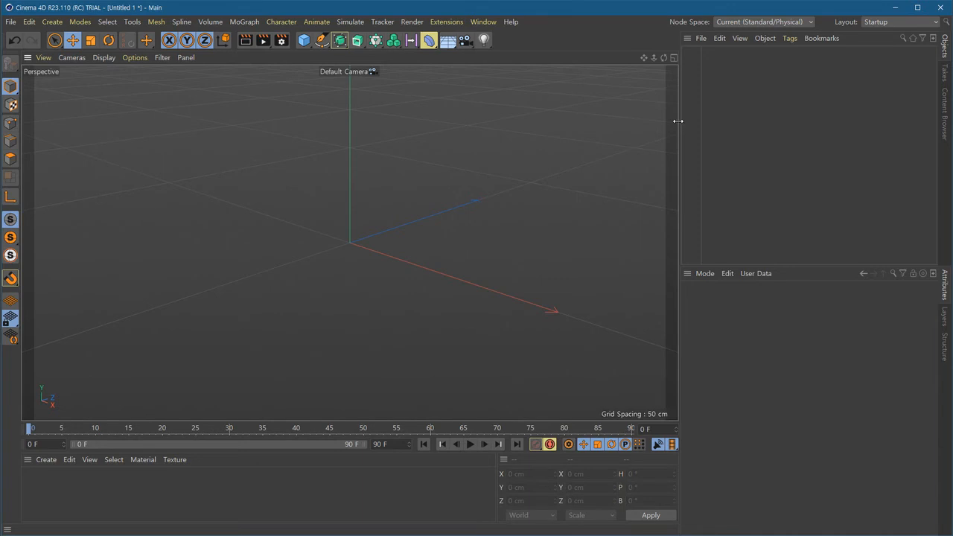
Resize the interface areas to widen the object and attribute managers and enlarge the material and coordinate managers.
left_click_drag(676, 120, 632, 145)
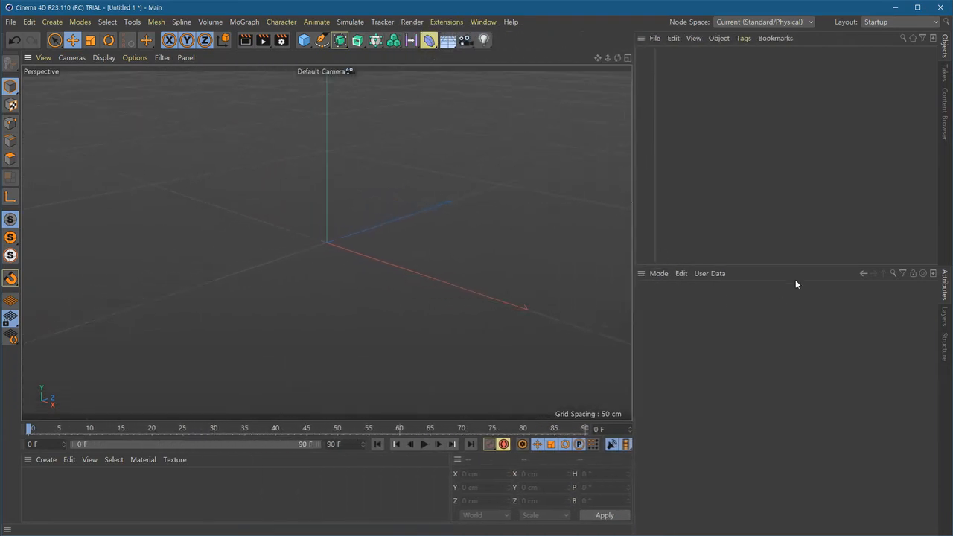
mouse_move(796, 267)
left_mouse_down()
mouse_move(770, 378)
mouse_move(781, 271)
left_mouse_up()
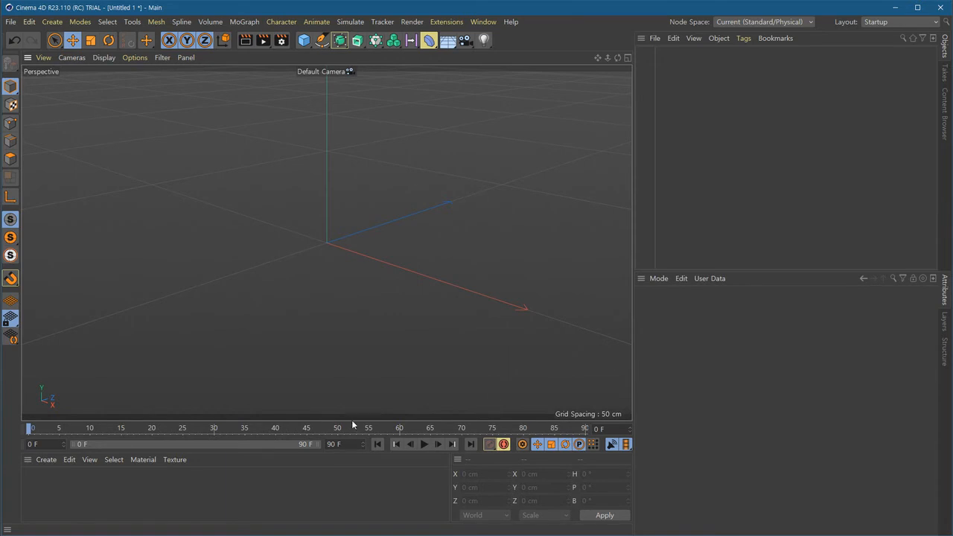
left_click_drag(352, 421, 365, 400)
left_click_drag(449, 460, 433, 474)
left_click_drag(635, 179, 644, 179)
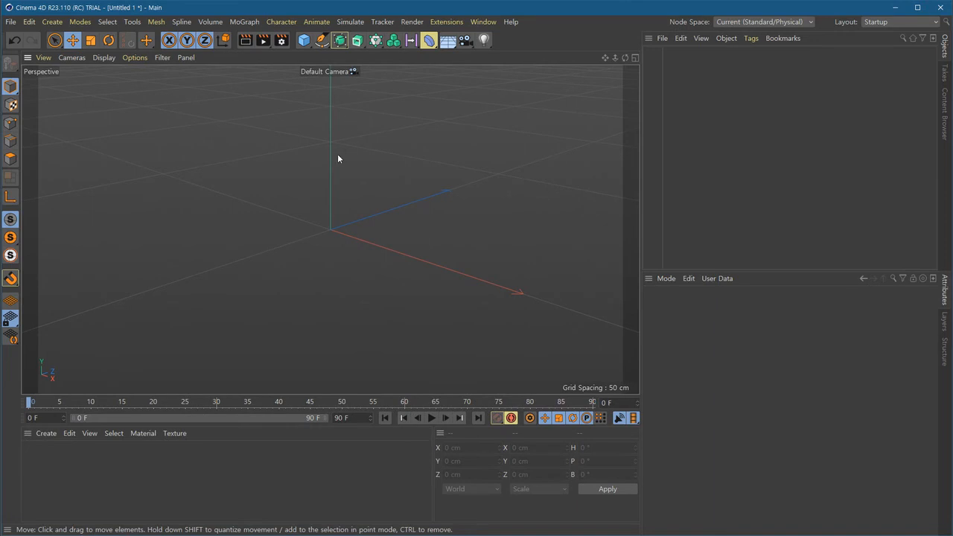
Add a Figure primitive and inspect it by orbiting, panning and dollying the perspective view.
left_click_drag(304, 39, 464, 110)
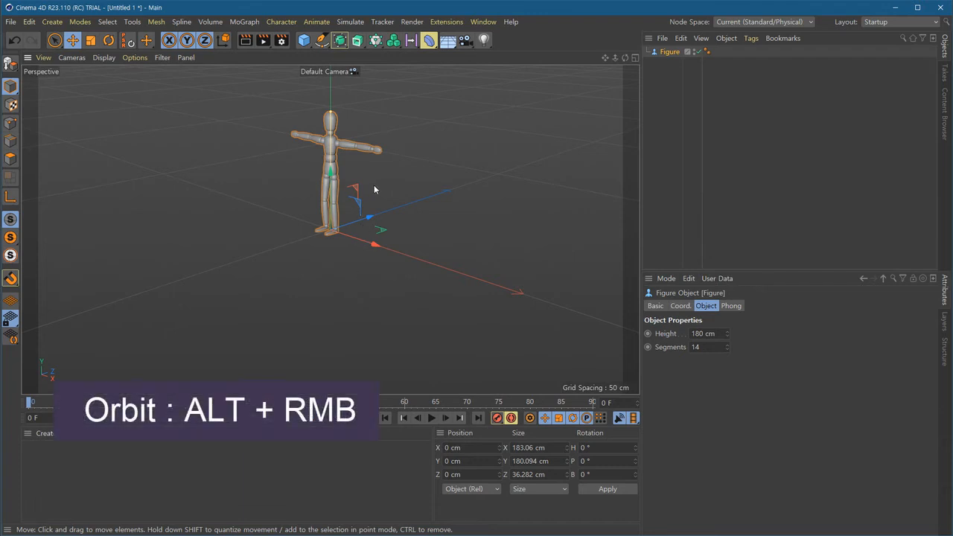
right_click_drag(368, 199, 361, 181, "alt")
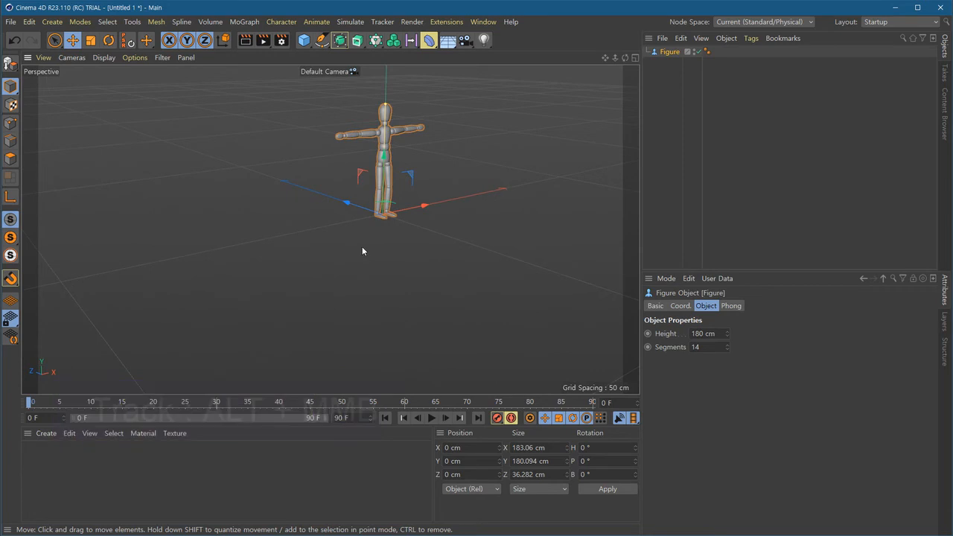
middle_click_drag(379, 246, 337, 324, "alt")
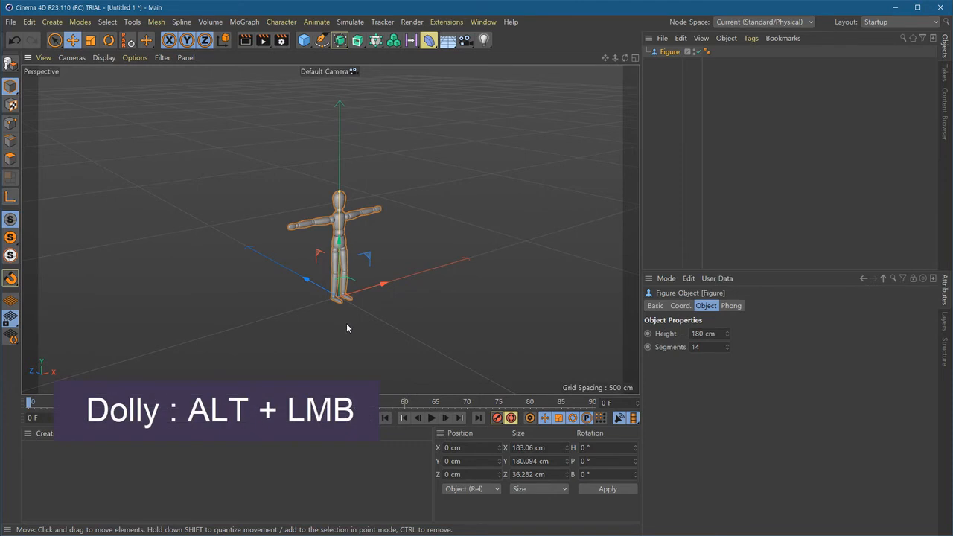
right_click_drag(381, 246, 328, 319, "alt")
middle_click_drag(398, 289, 662, 93, "alt")
middle_click_drag(470, 226, 590, 193, "alt")
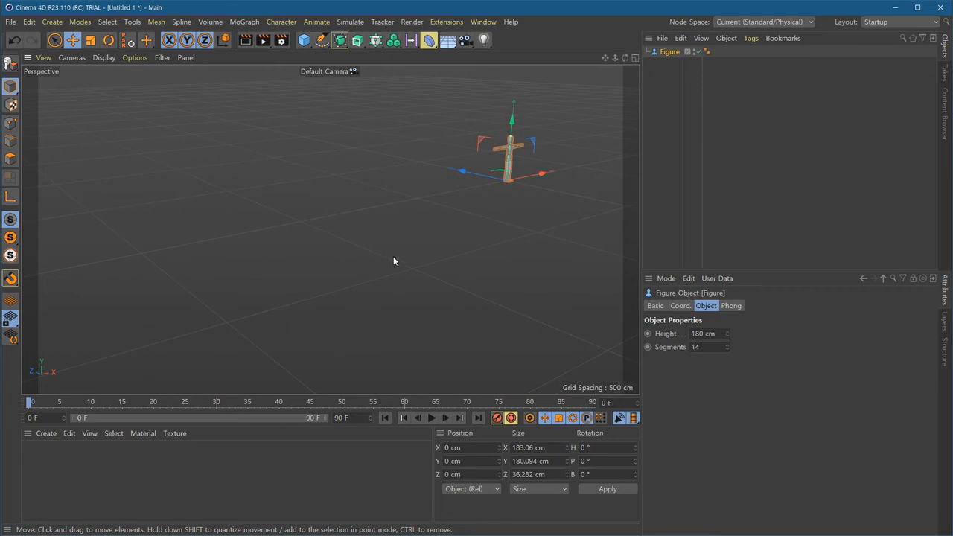
Deselect the figure and restore the perspective view to its default framing.
left_click(283, 259)
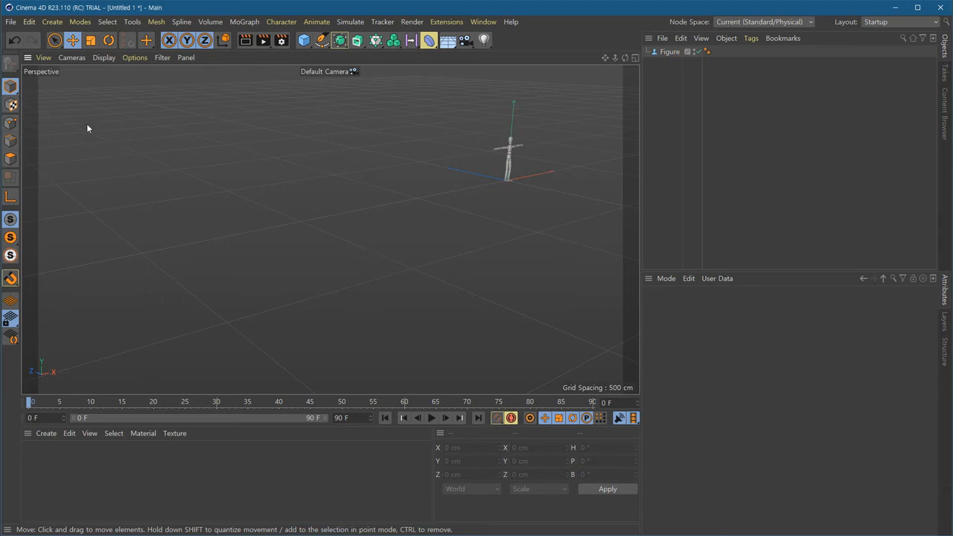
left_click(44, 59)
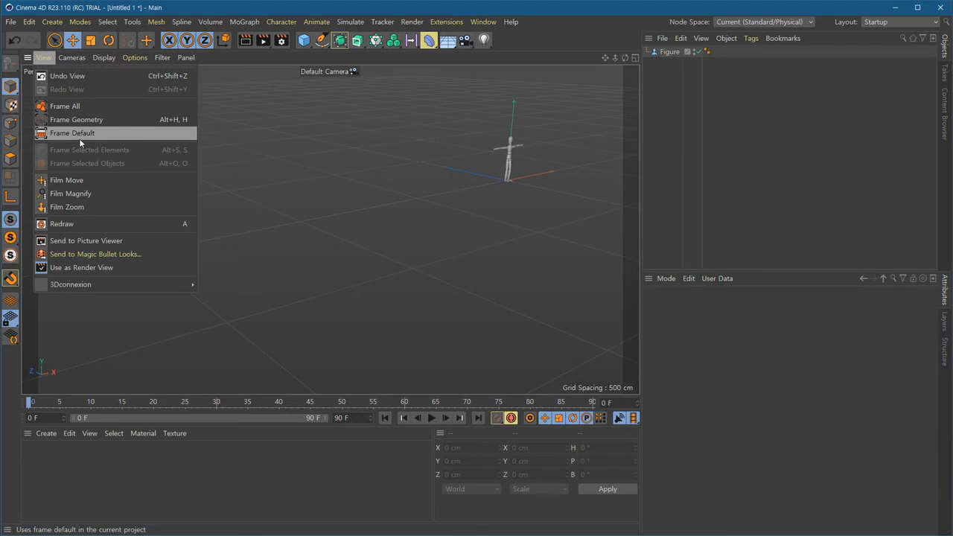
left_click(80, 140)
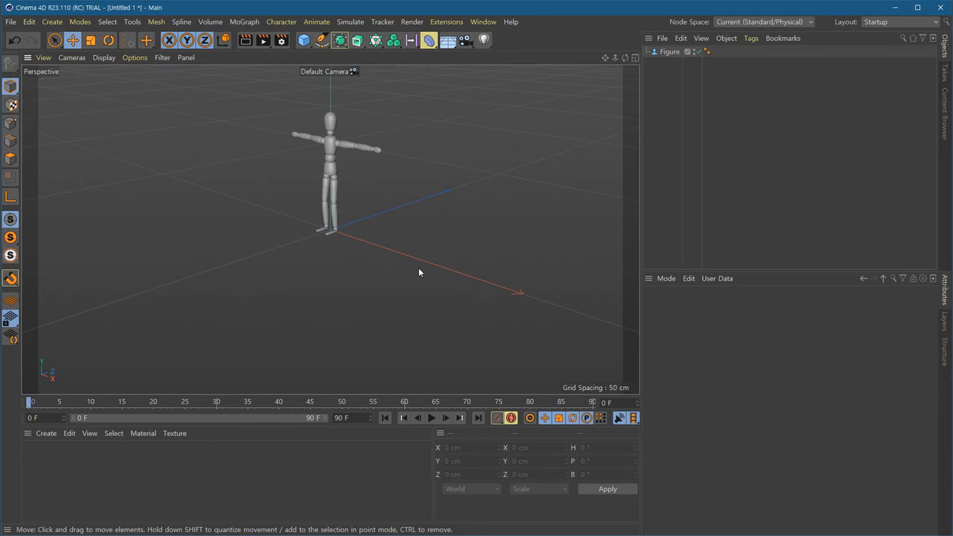
Move the view away from the figure, select the figure and frame it in the viewport.
right_click_drag(370, 264, 304, 269, "alt")
middle_click_drag(360, 299, 559, 207, "alt")
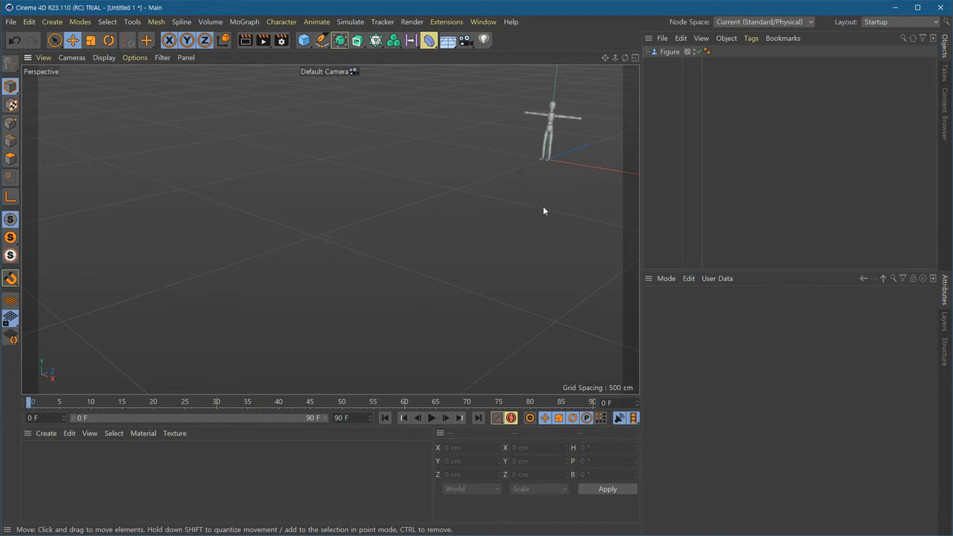
left_click(552, 130)
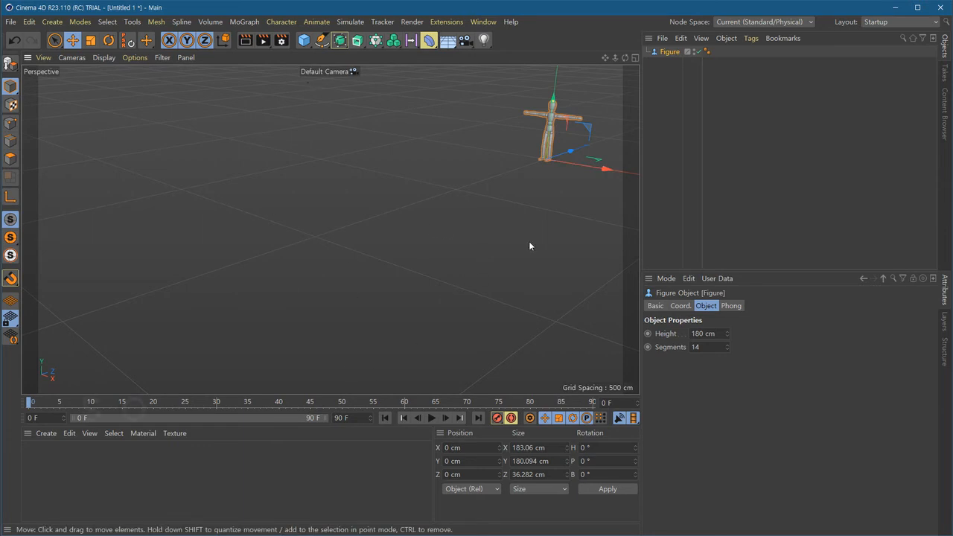
key("s")
key("o")
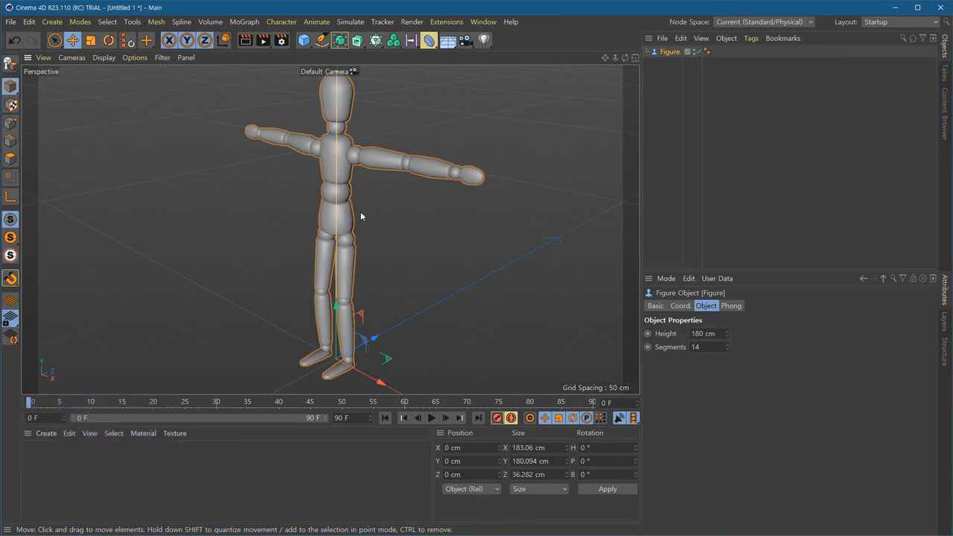
Orbit and dolly away from the figure, and frame it once more from the new angle.
right_click_drag(458, 322, 319, 332, "alt")
middle_click_drag(386, 339, 470, 333, "alt")
left_click_drag(470, 333, 588, 324, "alt")
left_click(588, 320)
left_click(477, 251)
key("s")
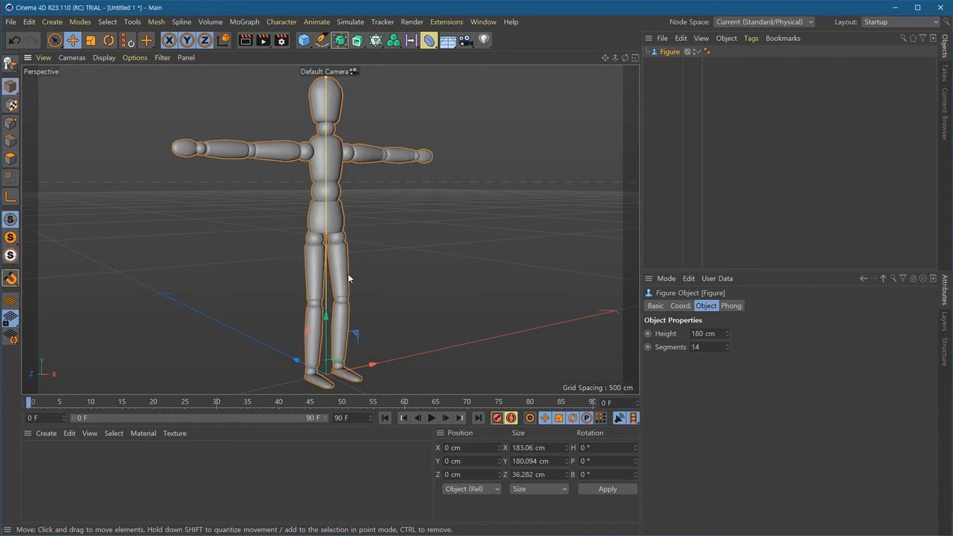
Add a Cube primitive at the world origin around the figure and deselect it.
left_click(431, 254)
left_click(304, 40)
left_click(381, 58)
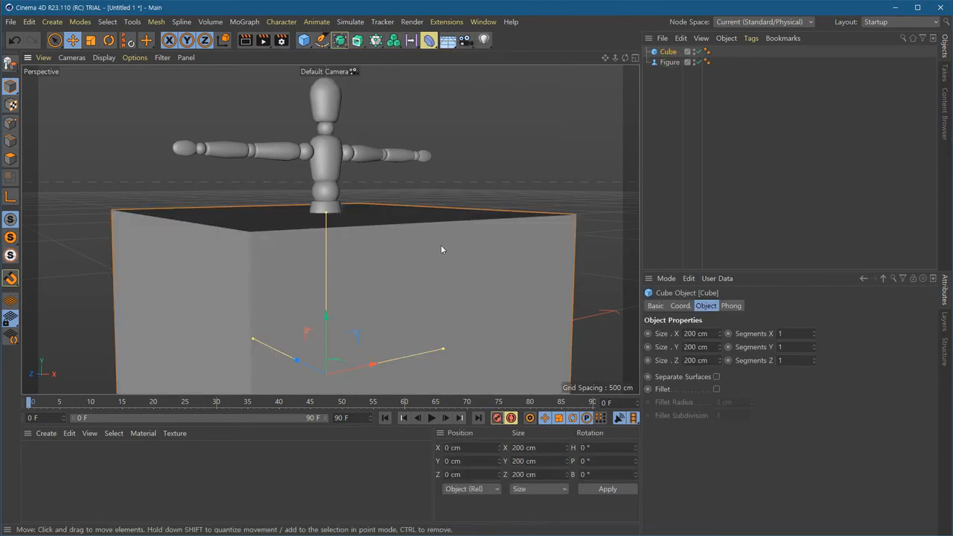
left_click(452, 143)
right_click_drag(521, 283, 372, 292, "alt")
middle_click_drag(473, 335, 317, 278, "alt")
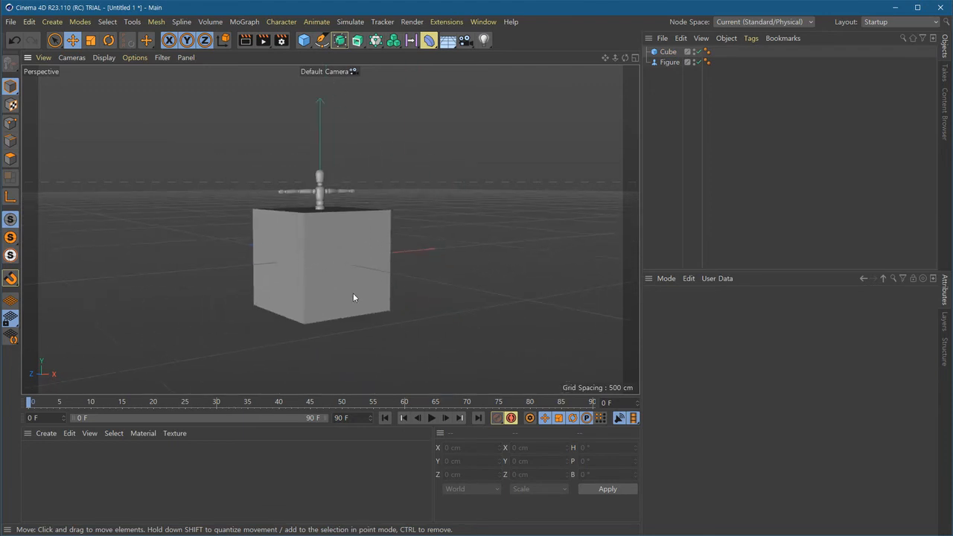
Move the cube away from the figure to about X -186 cm and Z 484 cm, and deselect it.
left_click(331, 304)
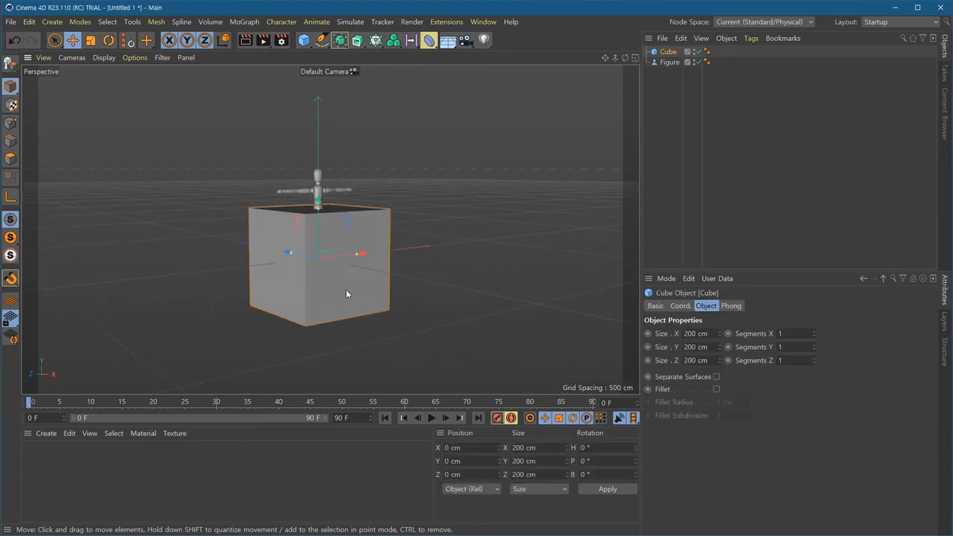
left_click_drag(345, 290, 342, 295, "alt")
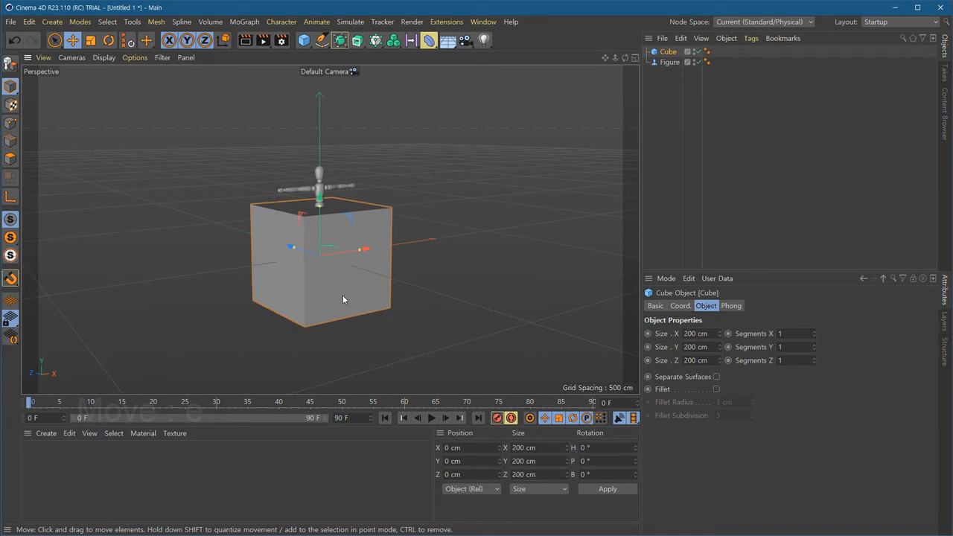
key("e")
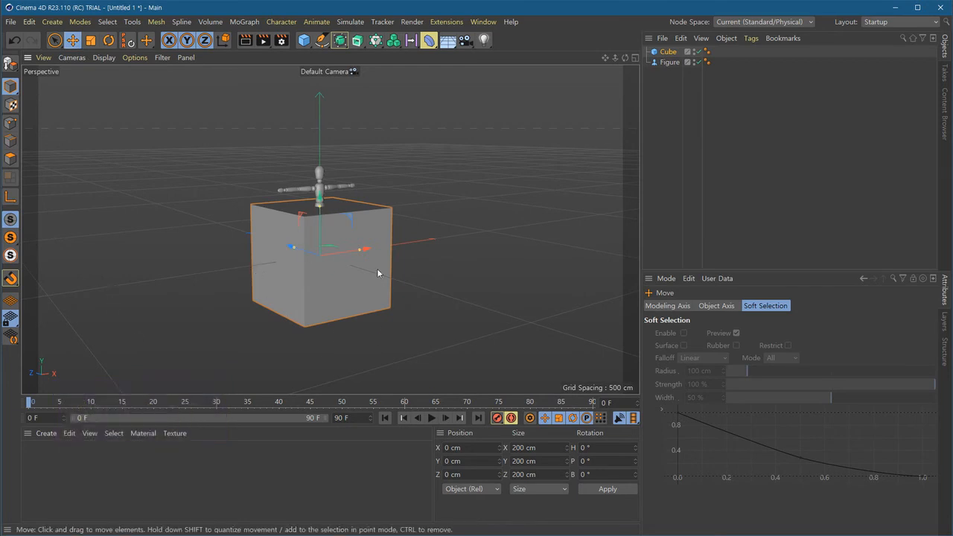
left_click_drag(363, 250, 290, 260)
left_click_drag(213, 259, 146, 213)
left_click(296, 281)
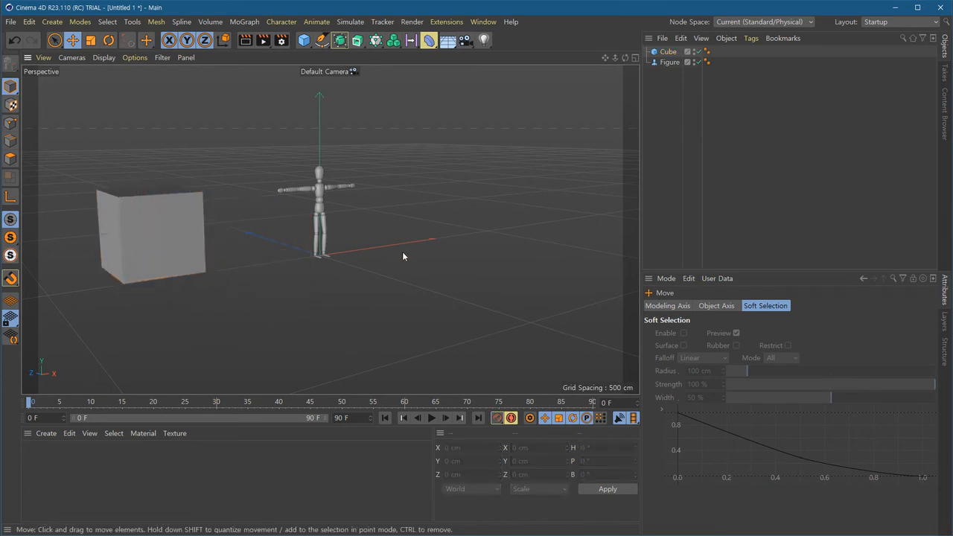
Select and frame the cube by itself in the viewport, and do the same for the figure.
left_click(156, 247)
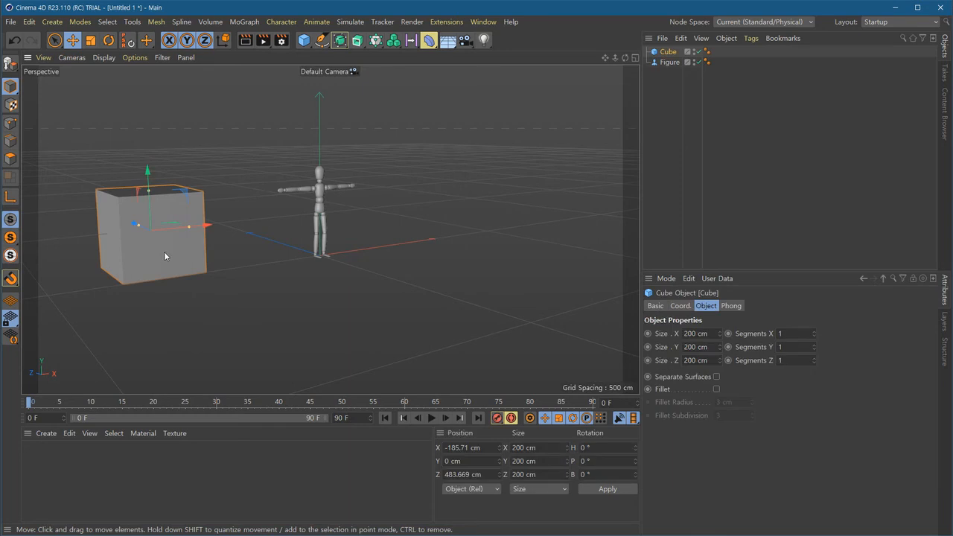
key("o")
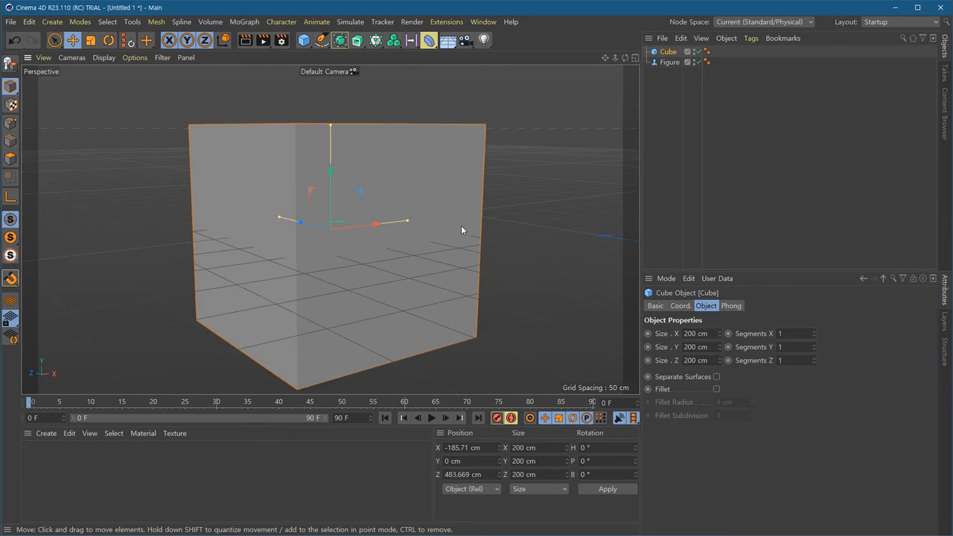
left_click(530, 209)
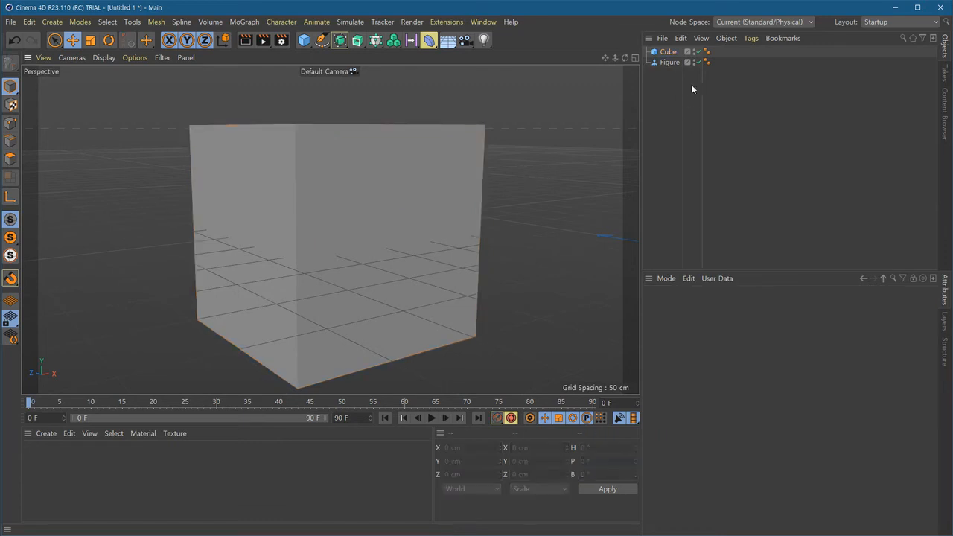
left_click(669, 63)
key("o")
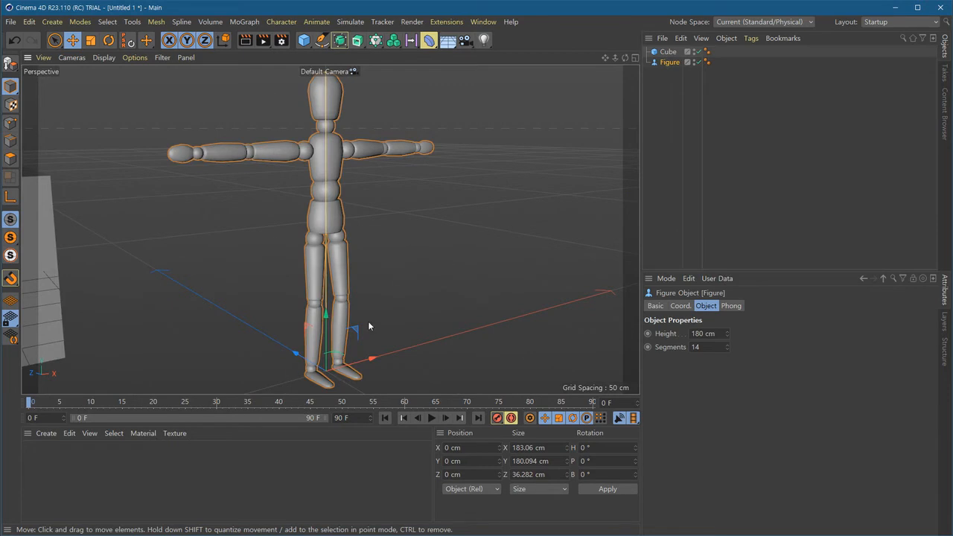
Select the cube and the figure together and frame both objects in the viewport.
left_click(425, 267)
right_click_drag(446, 295, 289, 303, "alt")
left_click_drag(239, 299, 337, 352, "alt")
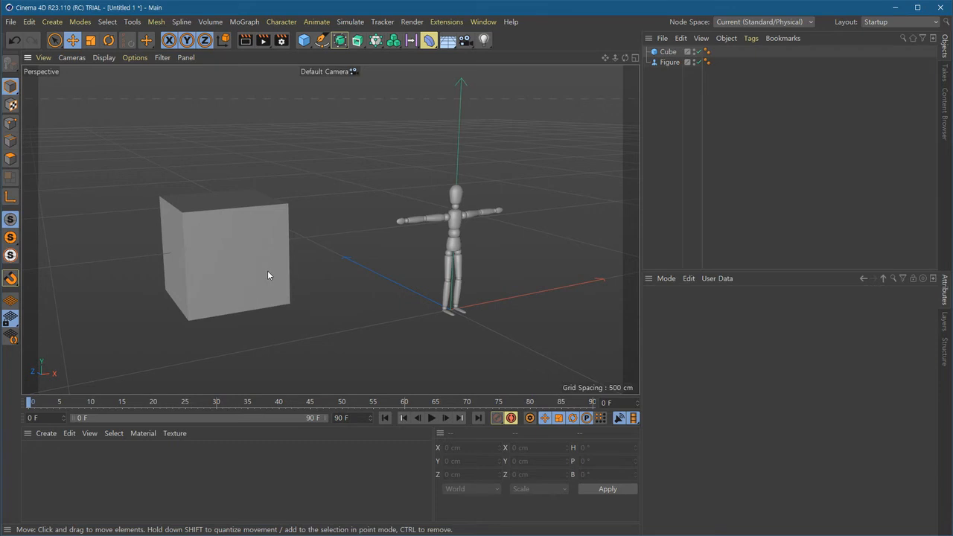
left_click(279, 285)
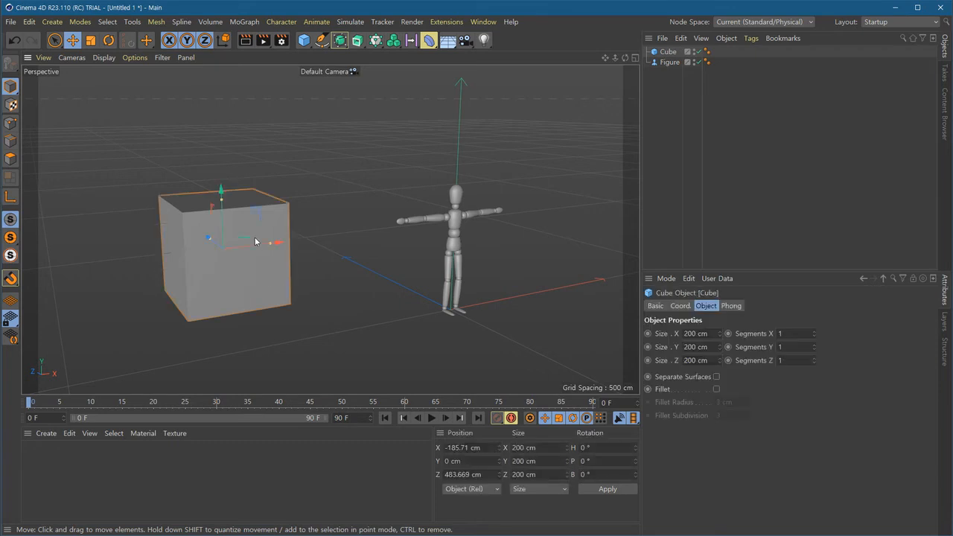
left_click(459, 217, "shift")
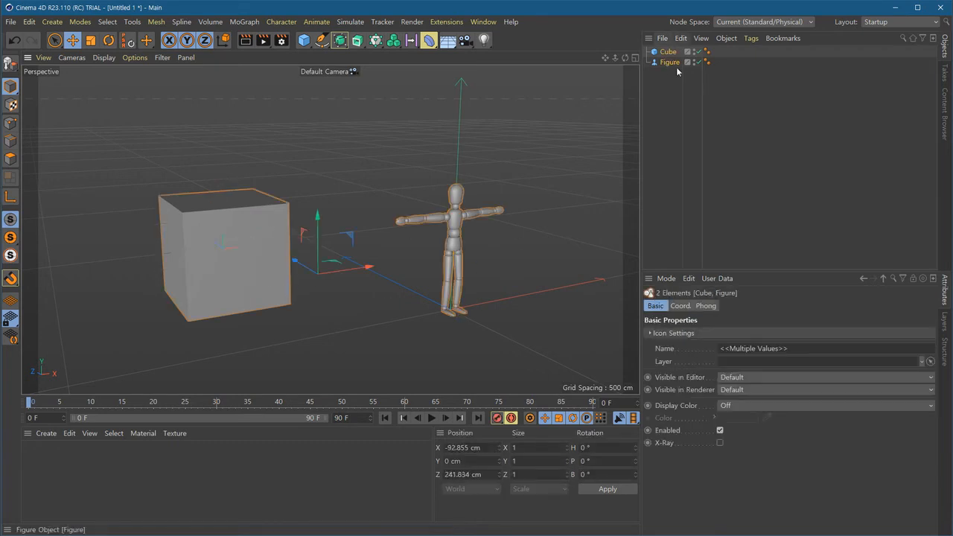
key("o")
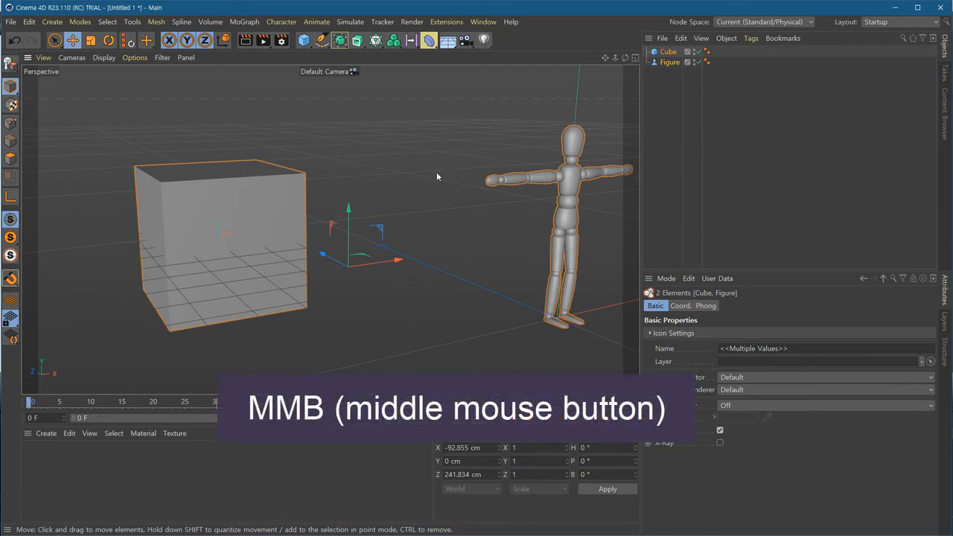
Deselect both objects and switch to the four-view layout, activating the Top, Right and Front views in turn.
left_click(366, 149)
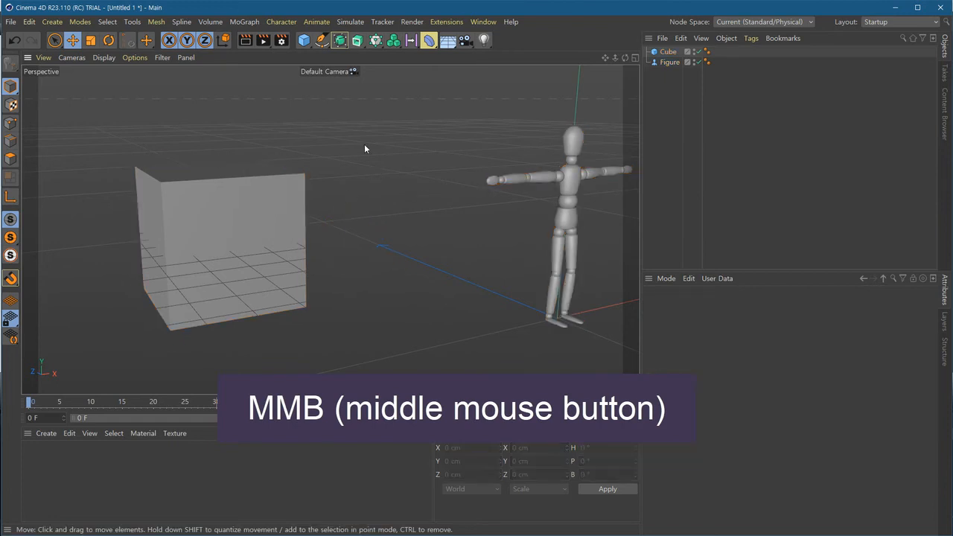
middle_click(380, 207)
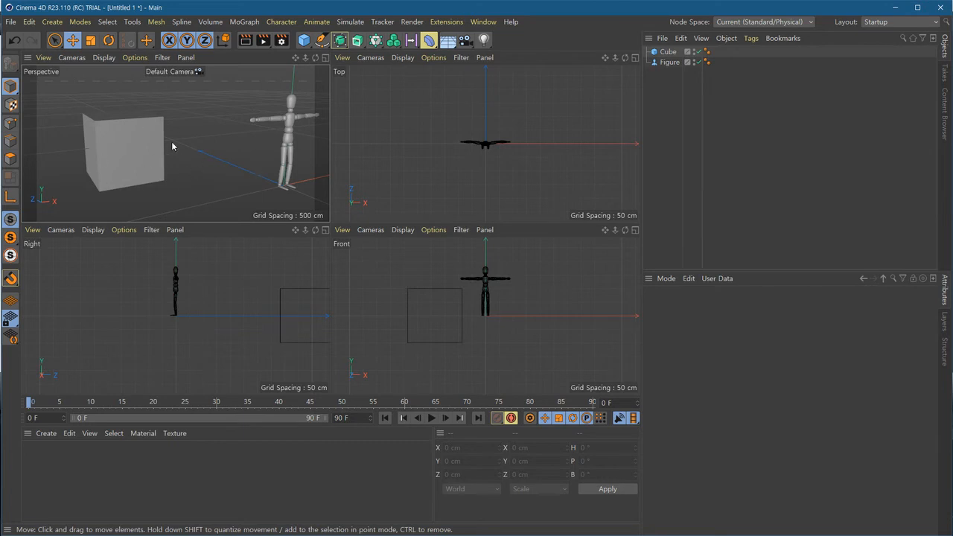
left_click(368, 100)
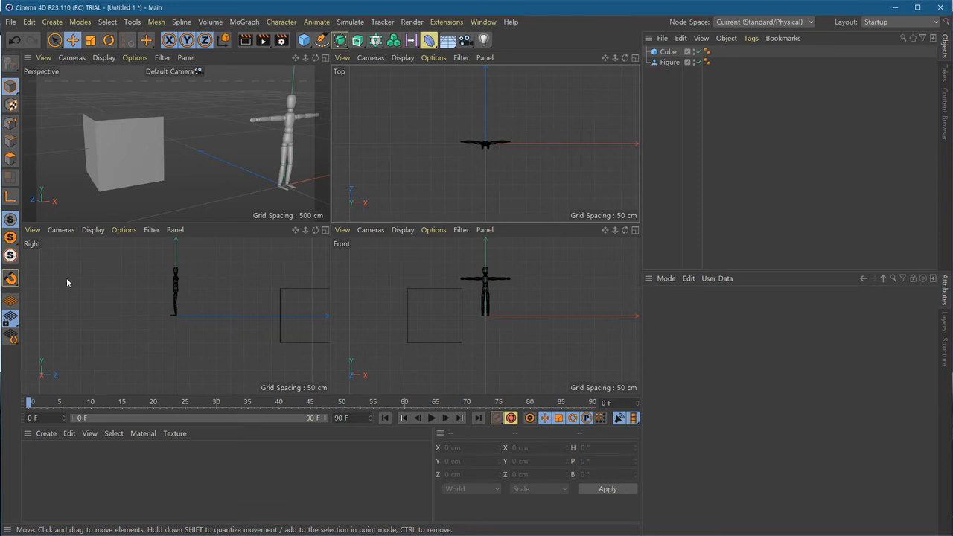
left_click(104, 283)
left_click(440, 317)
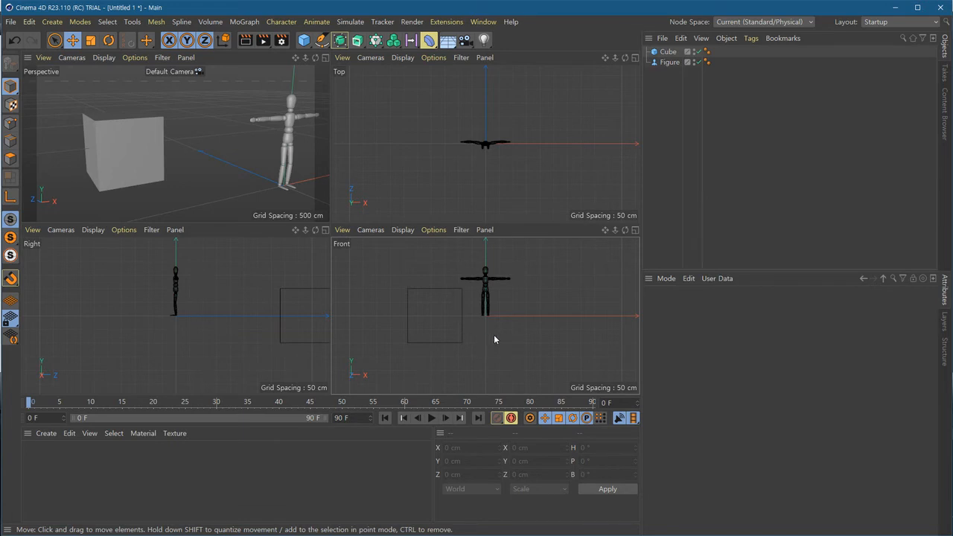
Pan and zoom the Front, Top and Right views separately around the figure.
middle_click_drag(464, 341, 504, 244, "alt")
middle_click_drag(508, 187, 472, 194, "alt")
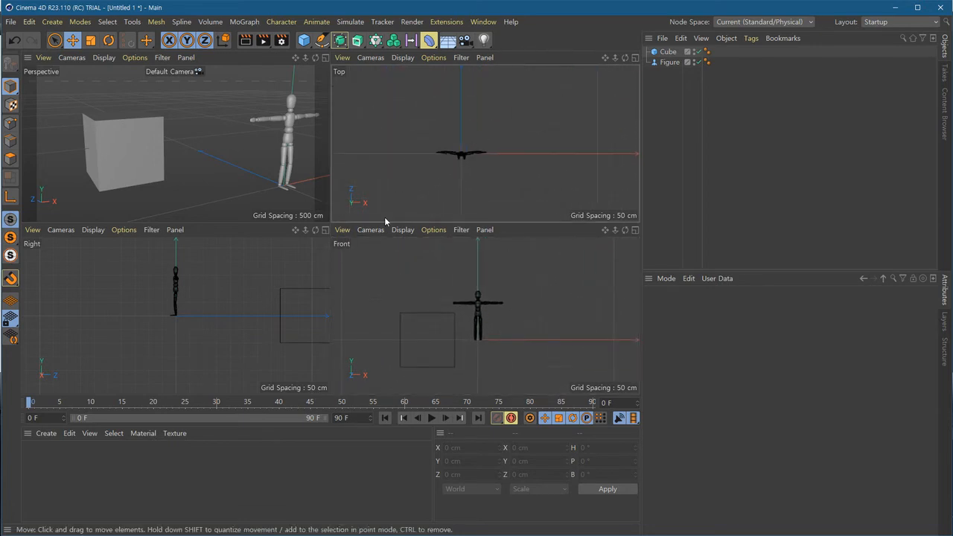
middle_click_drag(212, 300, 162, 350, "alt")
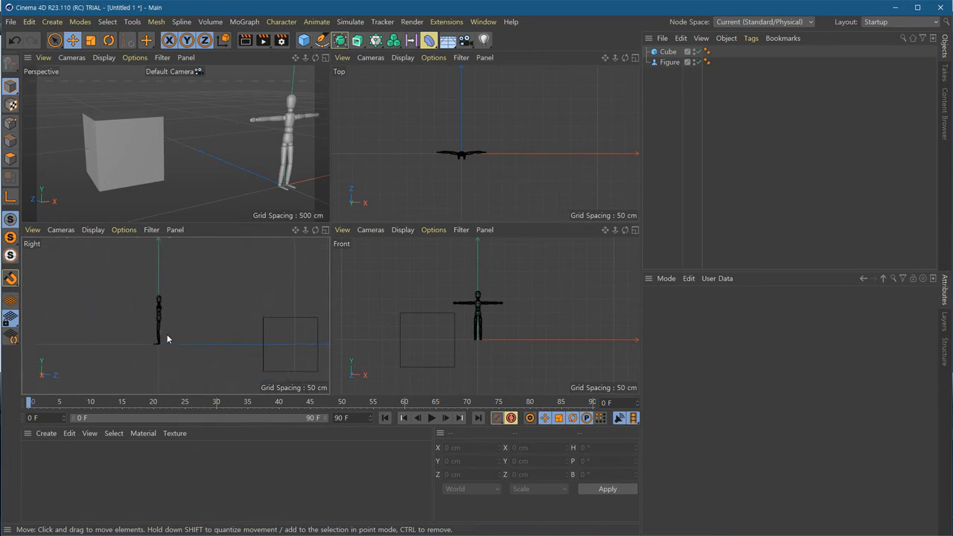
right_click_drag(168, 332, 251, 360, "alt")
right_click_drag(454, 340, 476, 344, "alt")
right_click_drag(462, 159, 515, 167, "alt")
Select the figure, frame it in the Front, Right and Top views, and deselect it.
left_click(524, 293)
left_click(504, 292)
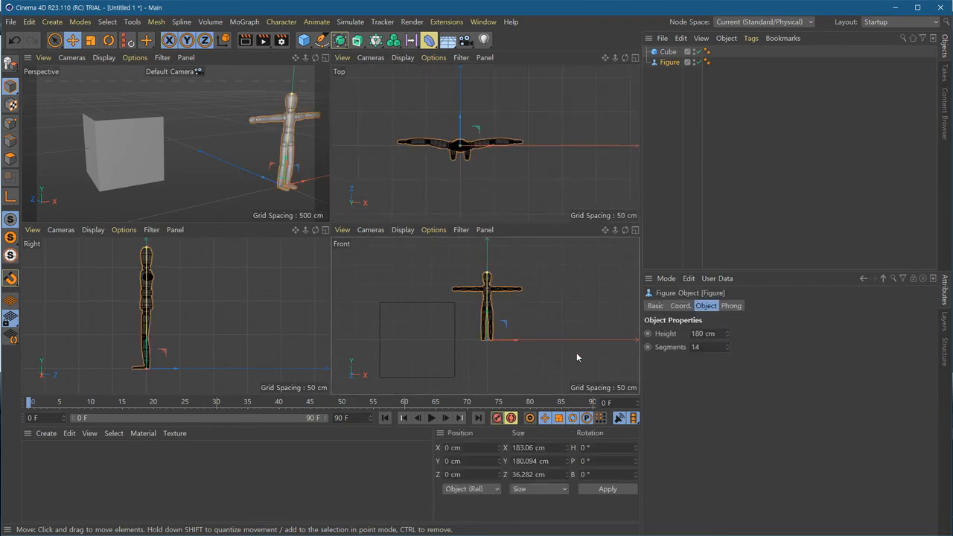
scroll(578, 355, "up", 4)
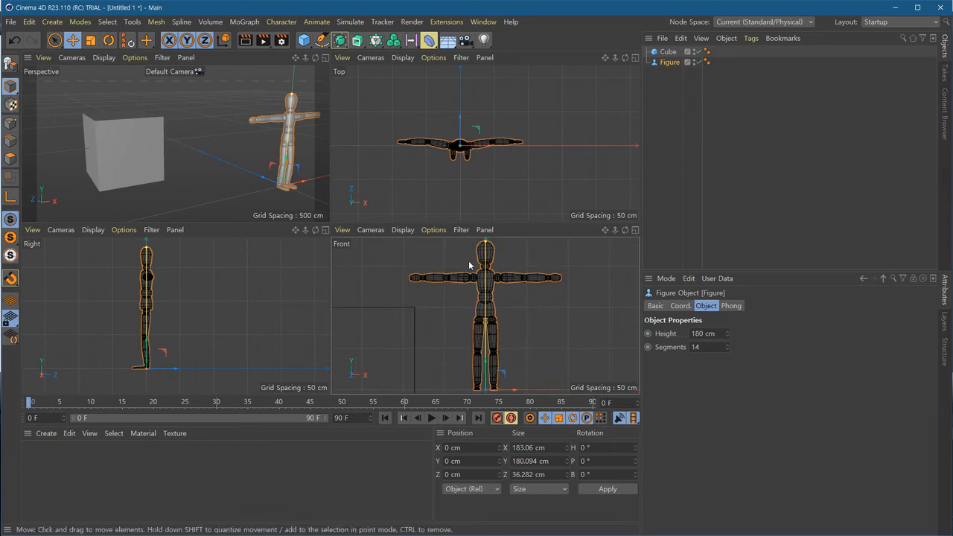
left_click(224, 298)
mouse_move(200, 339)
right_mouse_down("alt")
mouse_move(152, 340)
mouse_move(187, 321)
mouse_move(209, 333)
right_mouse_up("alt")
left_click(172, 321)
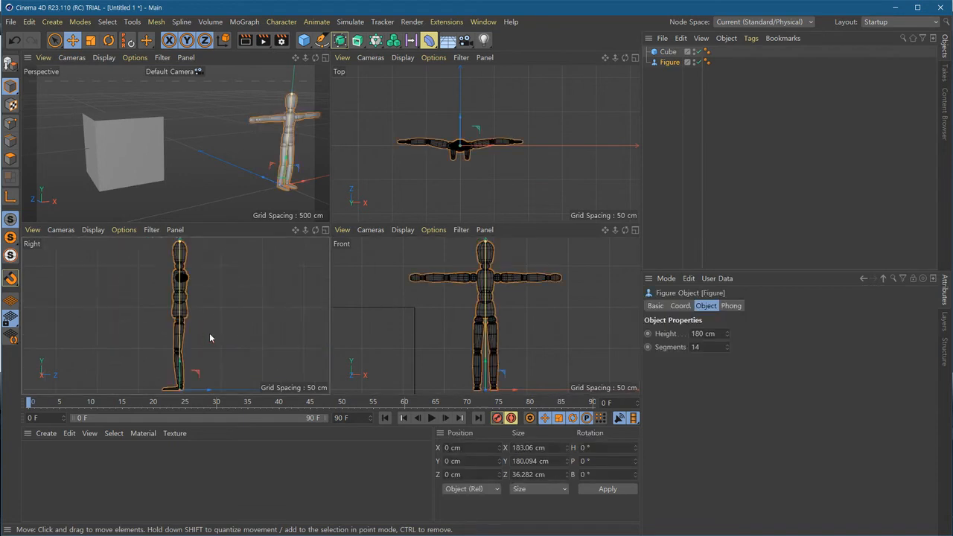
left_click(510, 181)
right_click_drag(510, 181, 498, 179, "alt")
left_click(499, 174)
key("o")
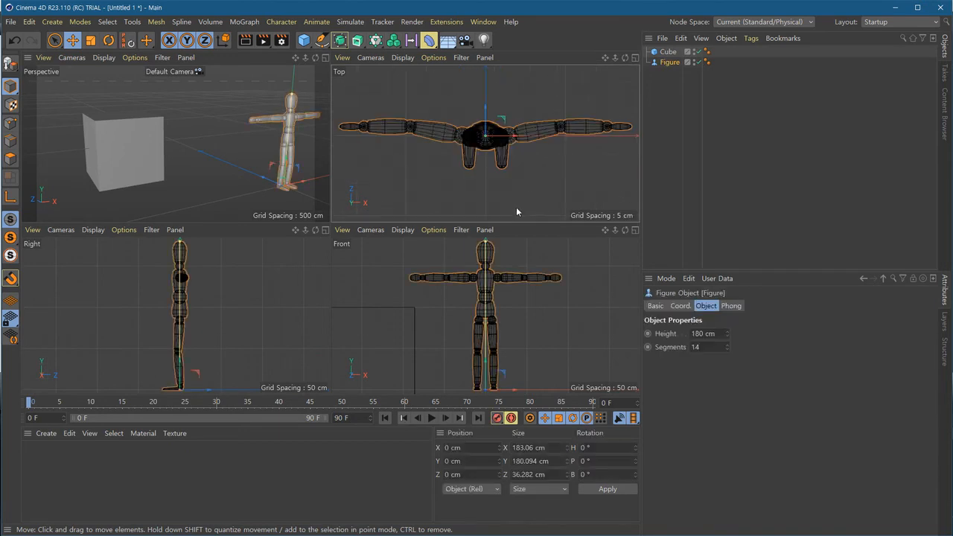
left_click(538, 200)
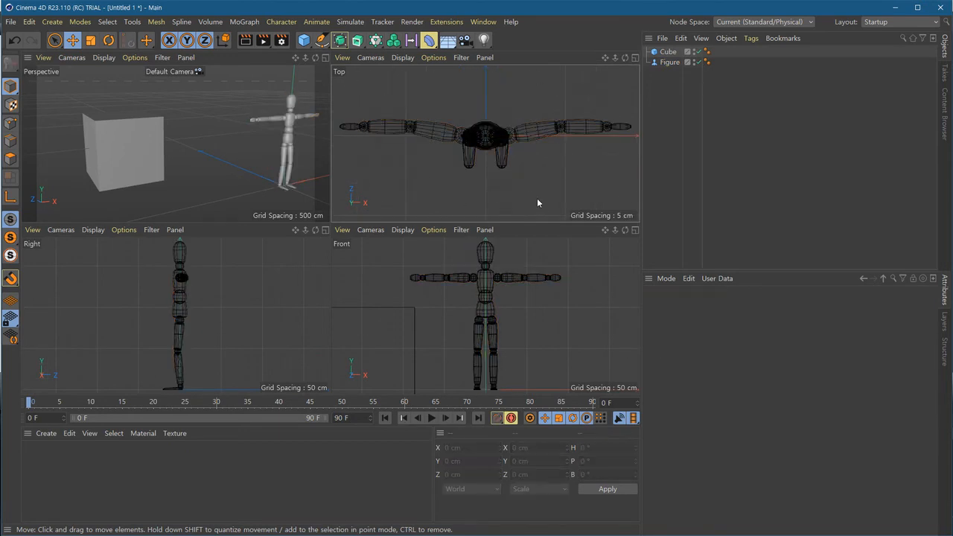
Select the cube and frame it in the Front view, then zoom until the figure shows beside it.
left_click(667, 51)
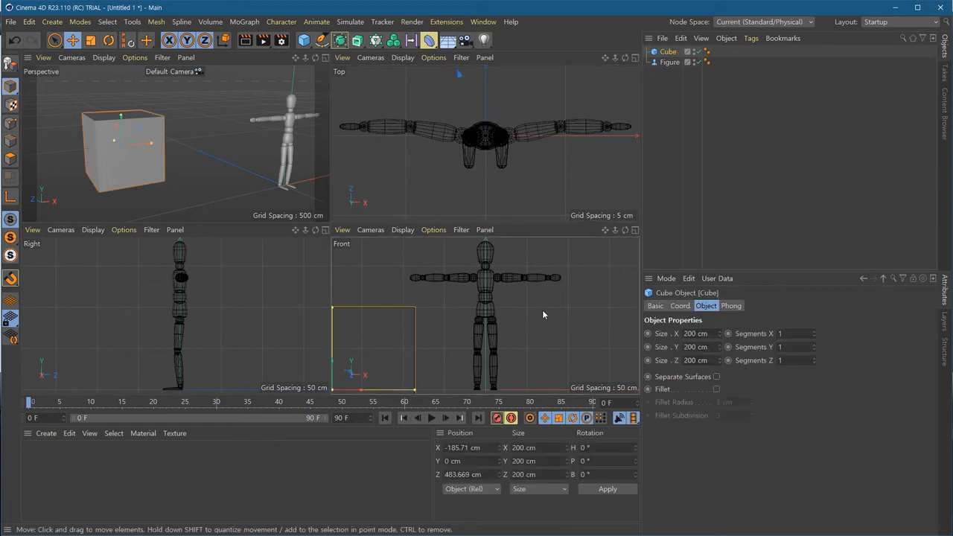
key("o")
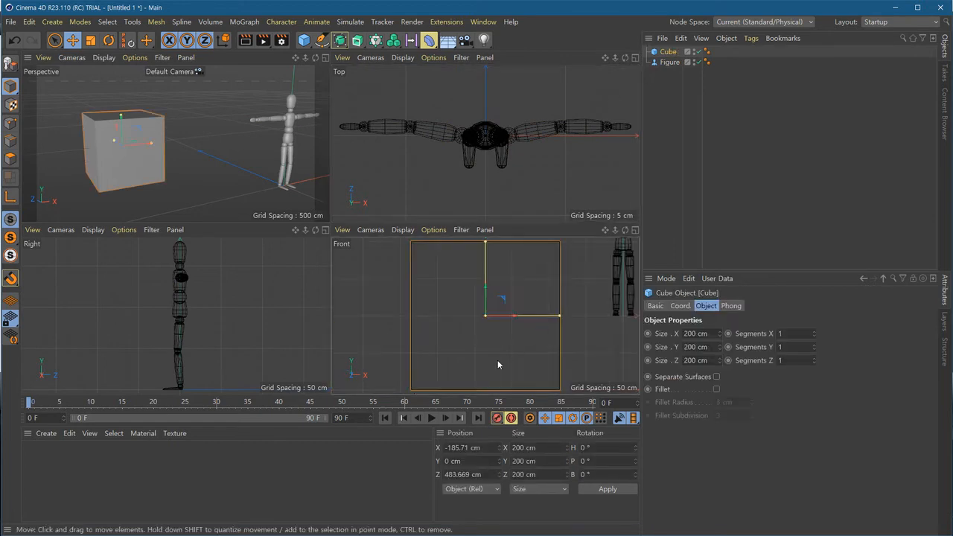
scroll(549, 341, "down", 5)
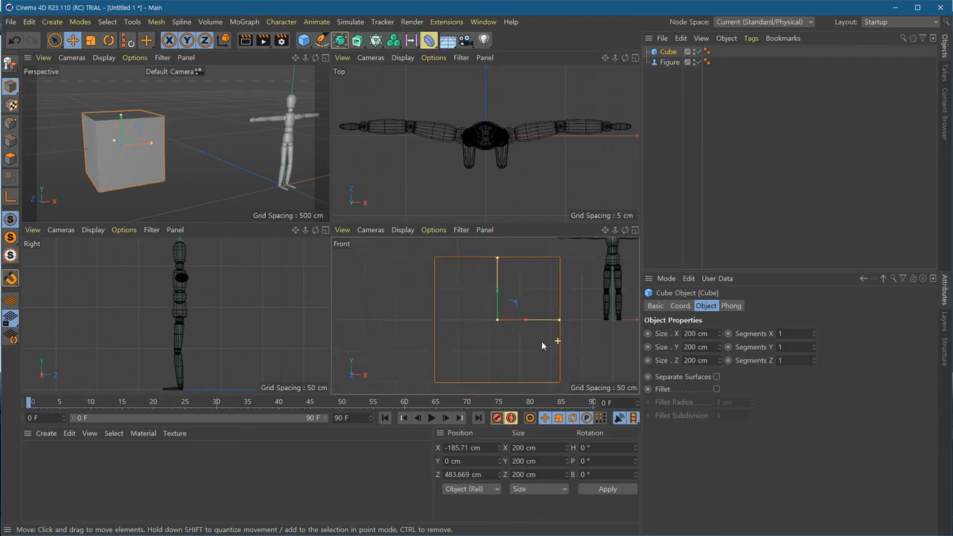
scroll(534, 359, "up", 5)
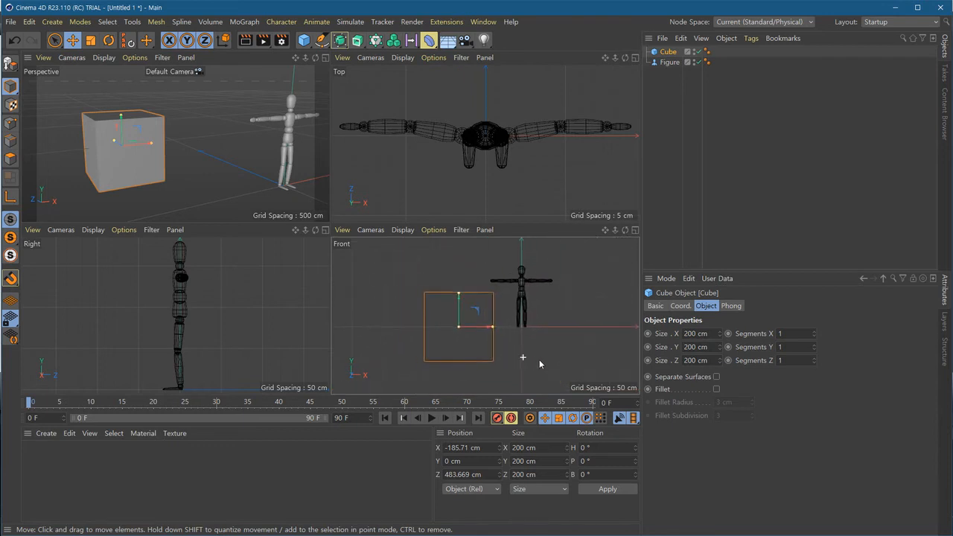
scroll(547, 332, "up", 4)
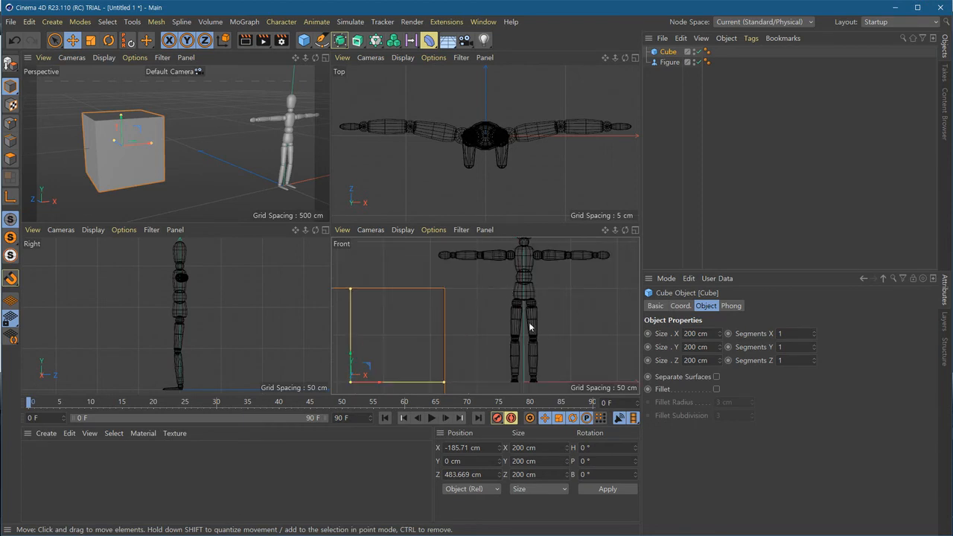
scroll(530, 322, "down", 4)
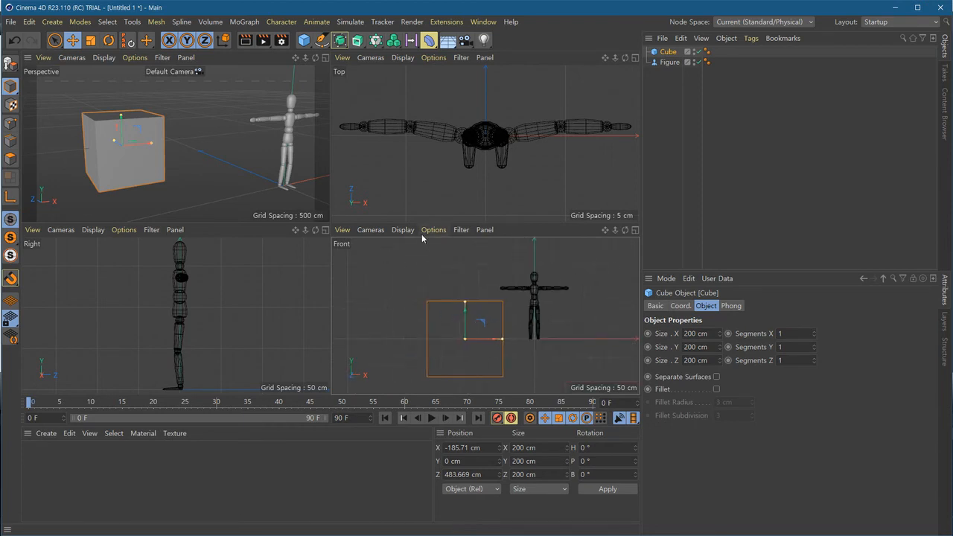
Set the Front view's display mode to Gouraud Shading and zoom in and out on the shaded objects.
left_click(402, 230)
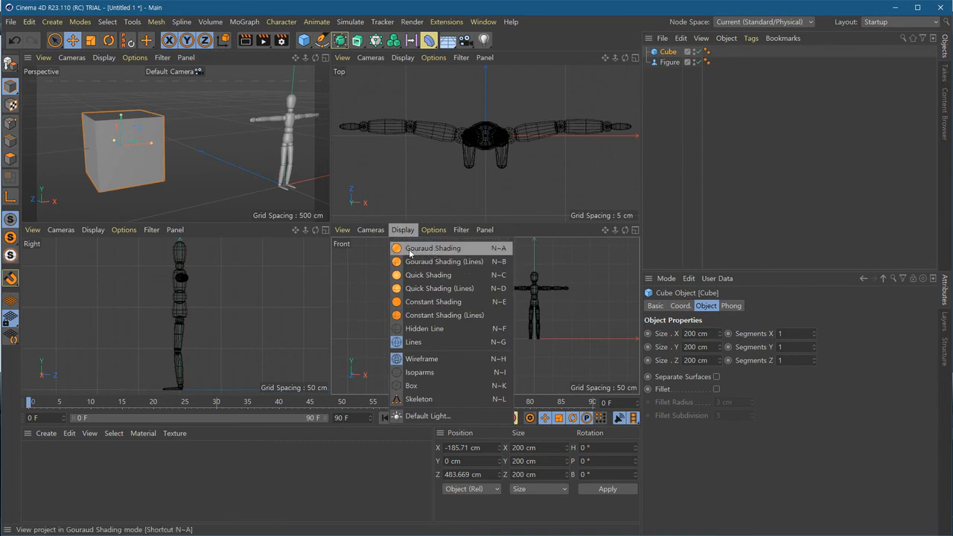
left_click(430, 249)
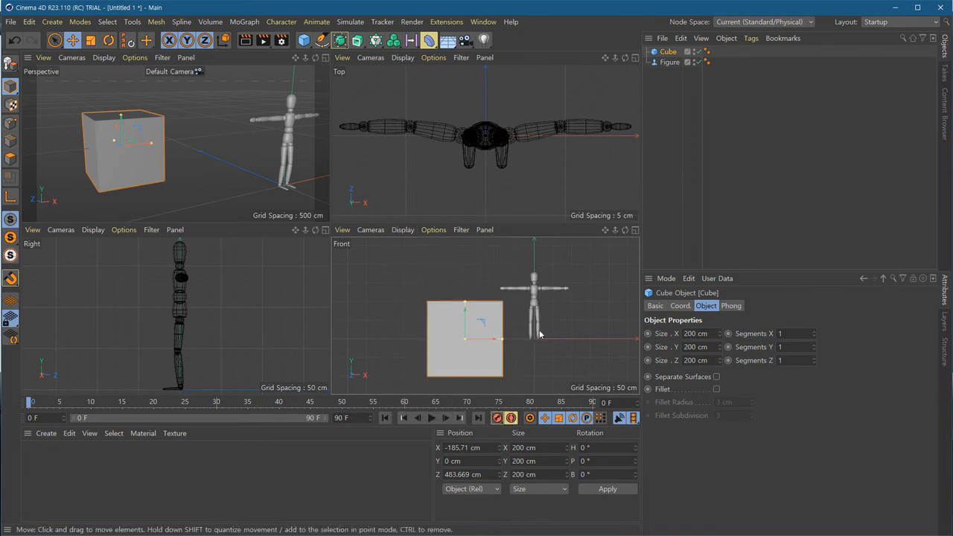
scroll(552, 328, "up", 4)
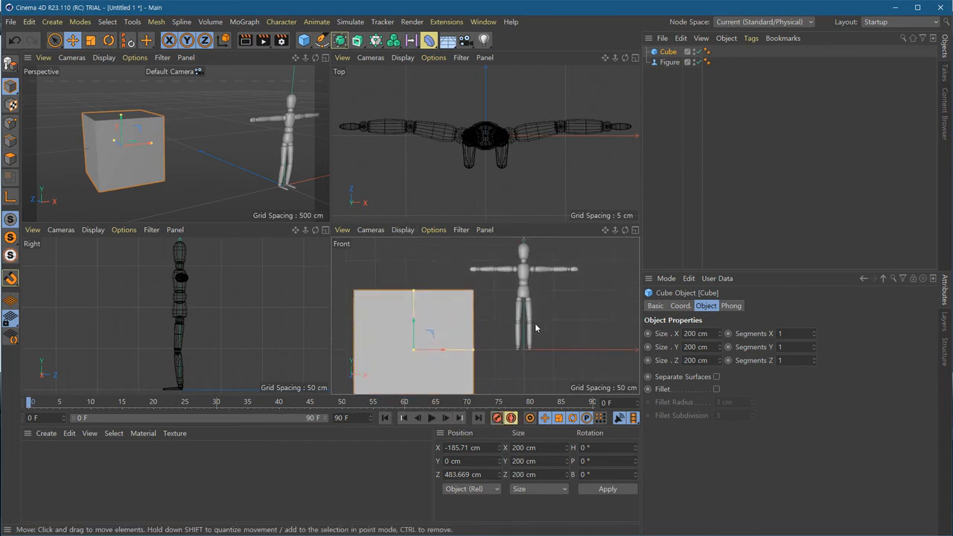
scroll(566, 336, "down", 3)
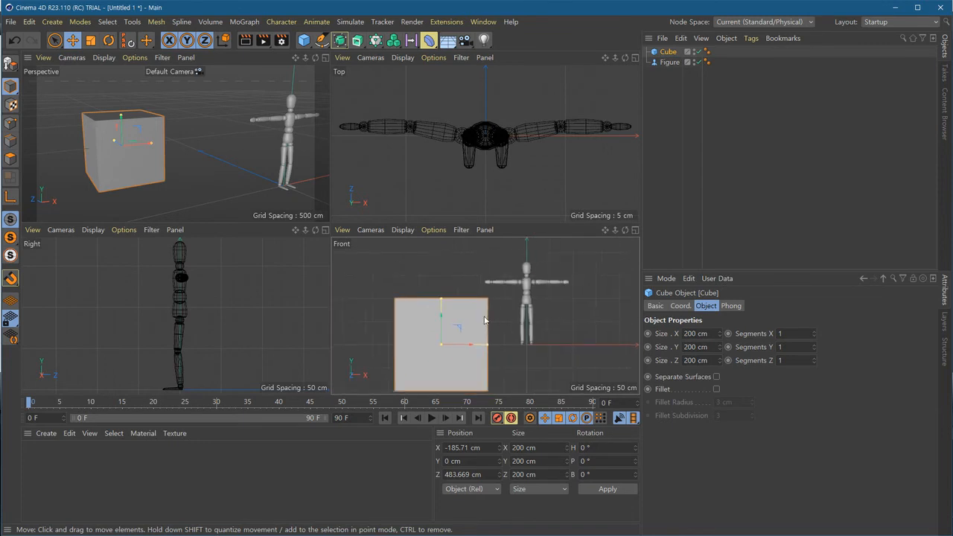
Set the Front view's display mode to Lines and zoom so the cube and figure both fit.
left_click(402, 229)
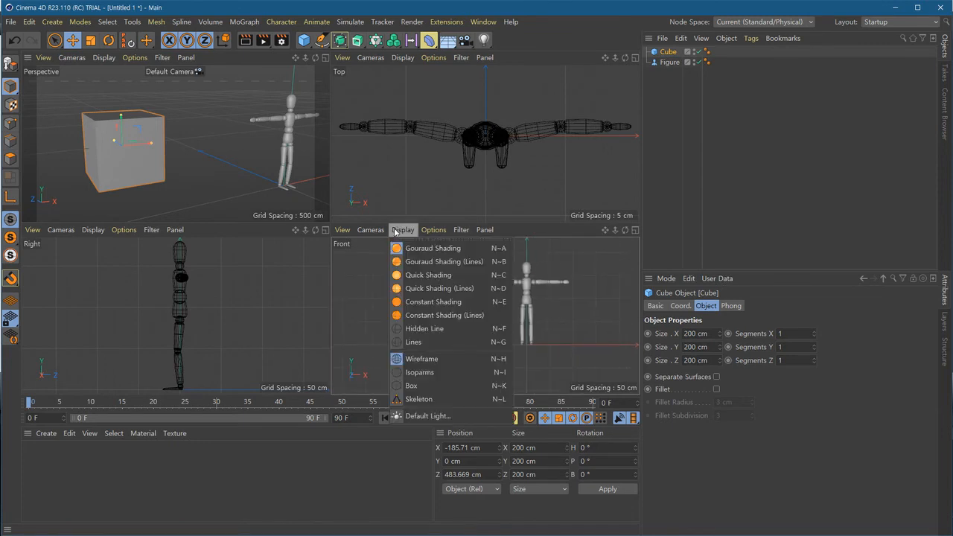
left_click(423, 344)
scroll(582, 333, "up", 3)
scroll(601, 329, "down", 3)
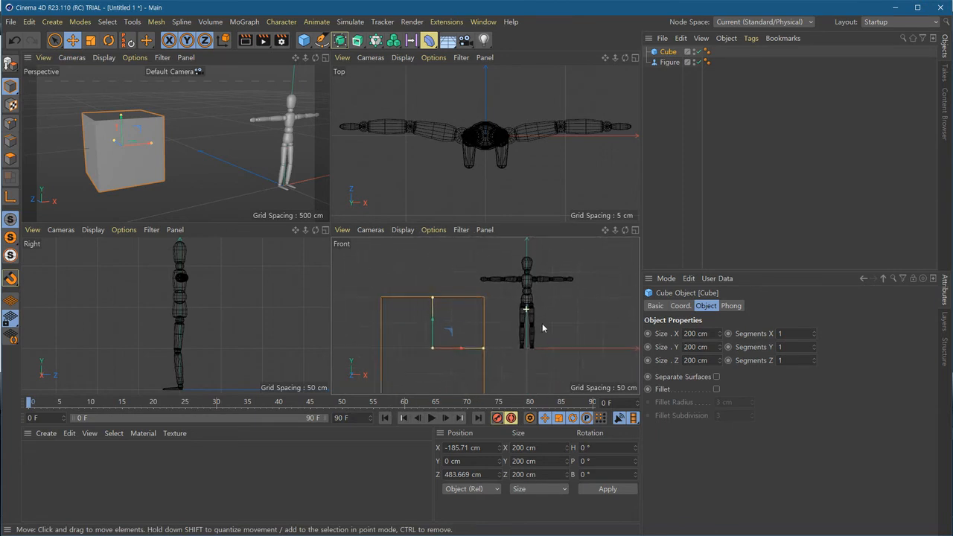
right_click_drag(529, 323, 376, 317, "alt")
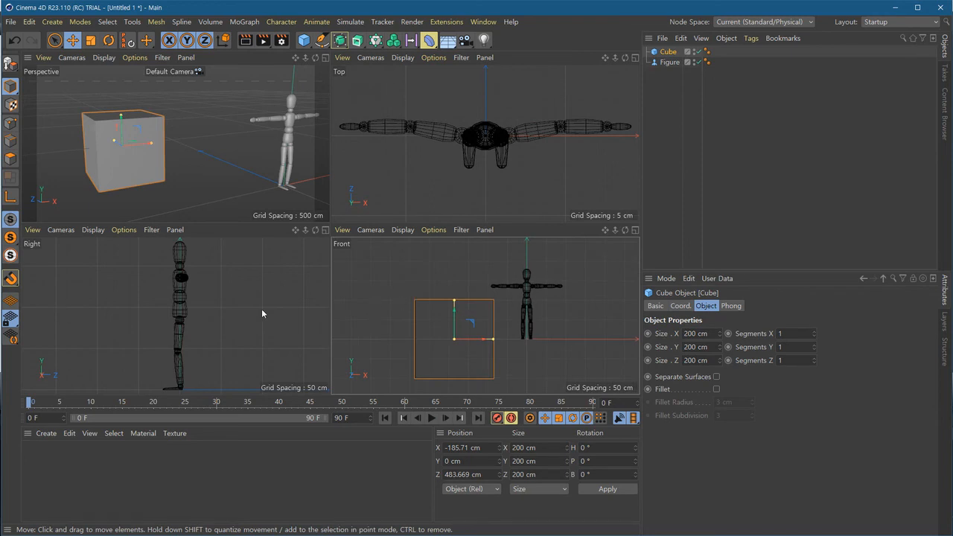
Maximize the Right view, check the view-switching commands and their shortcuts, and return to the four-view layout.
middle_click(266, 289)
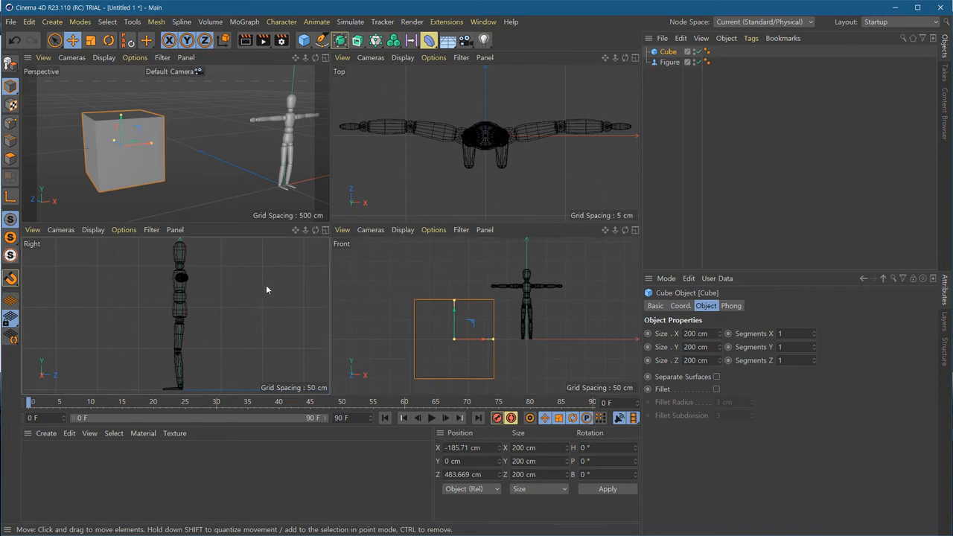
middle_click(264, 289)
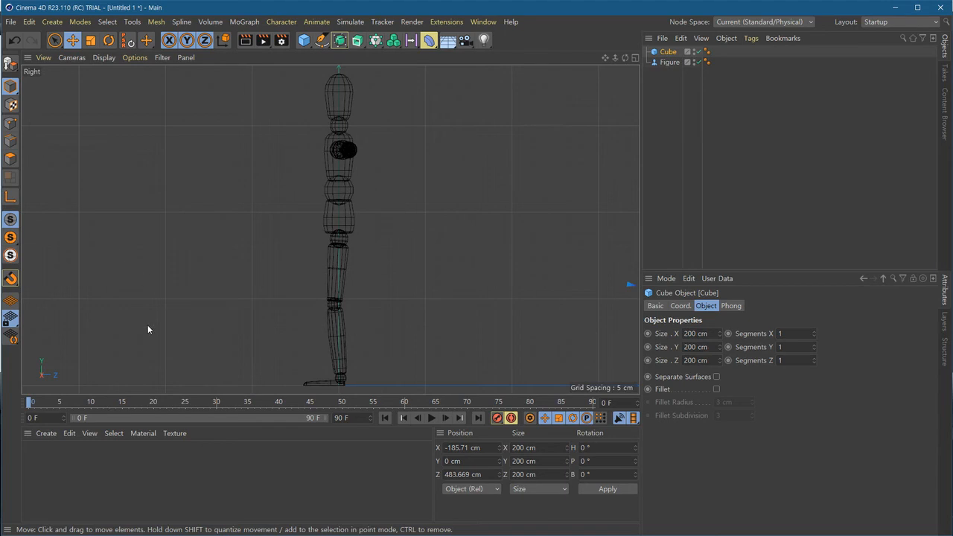
left_click(186, 58)
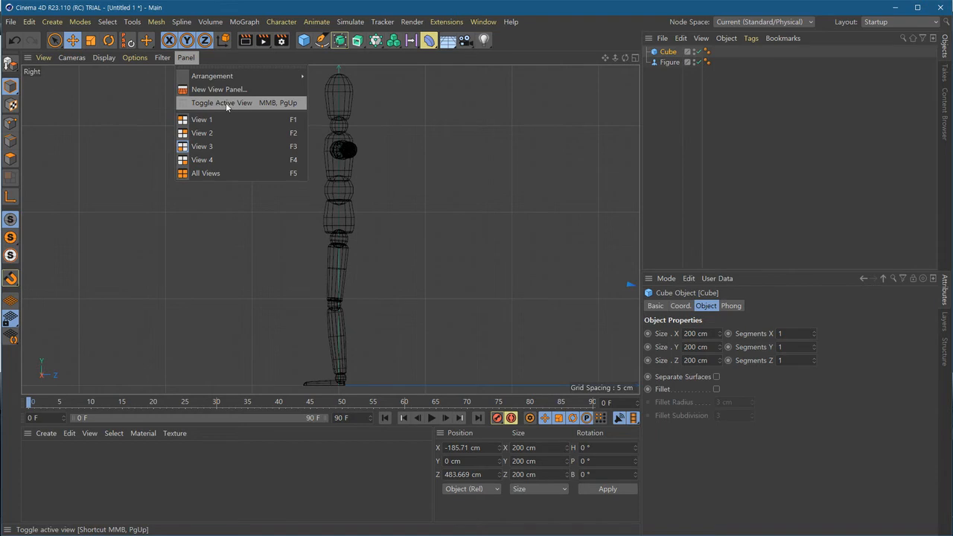
left_click(409, 58)
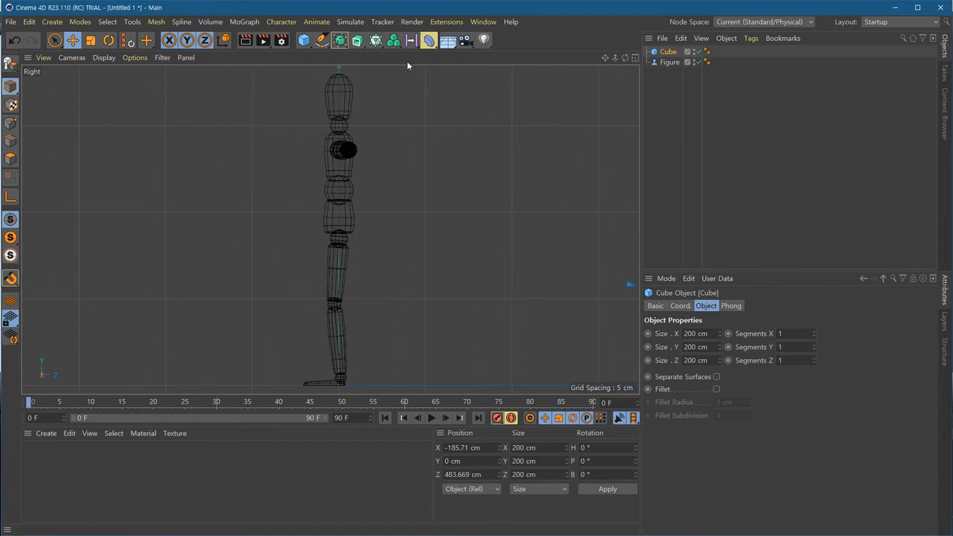
middle_click(378, 211)
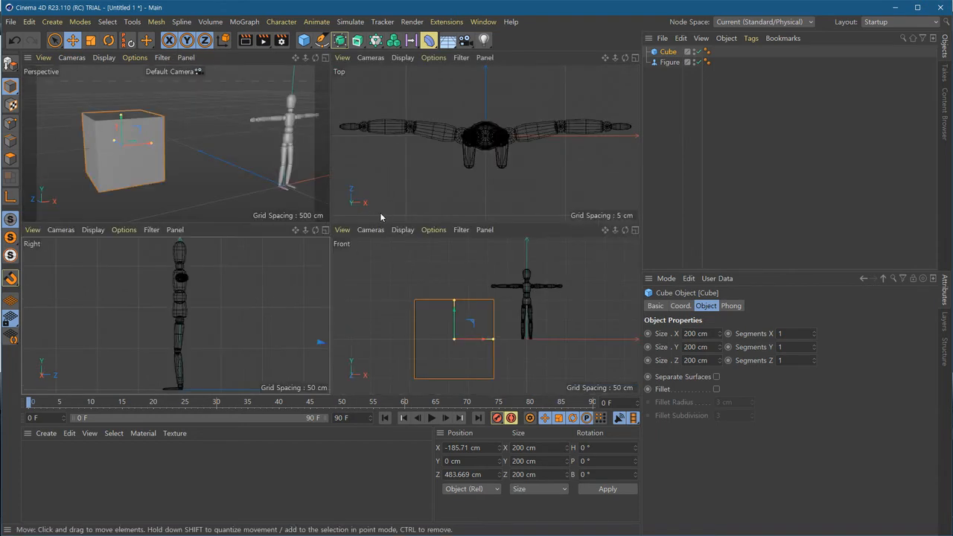
Toggle individual views between maximized and the four-view layout, starting with Top and Right and finishing with Perspective maximized.
middle_click(441, 210)
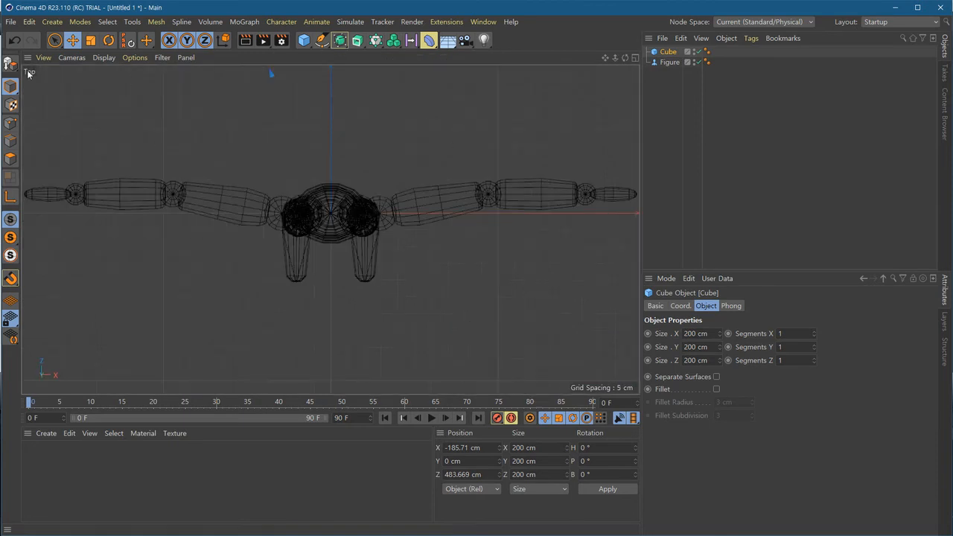
middle_click(387, 177)
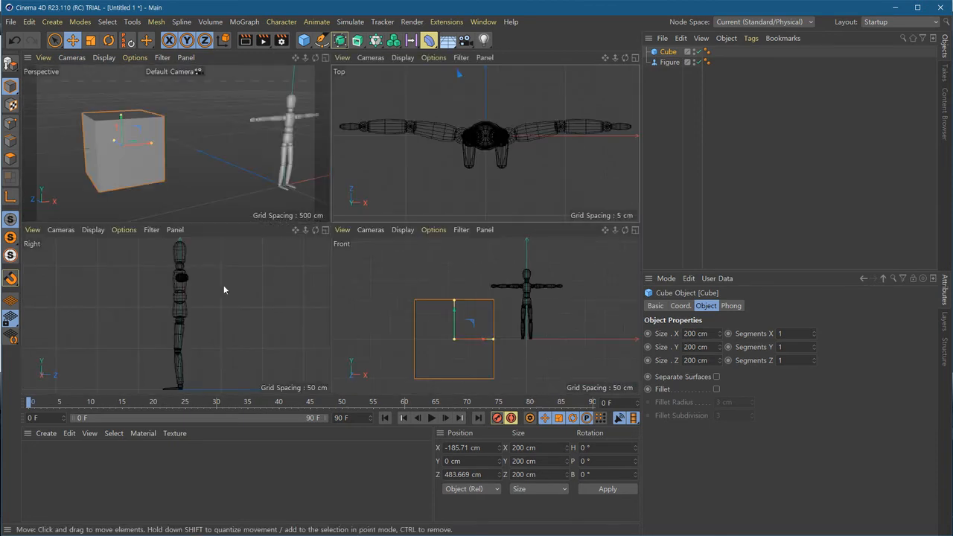
middle_click(72, 302)
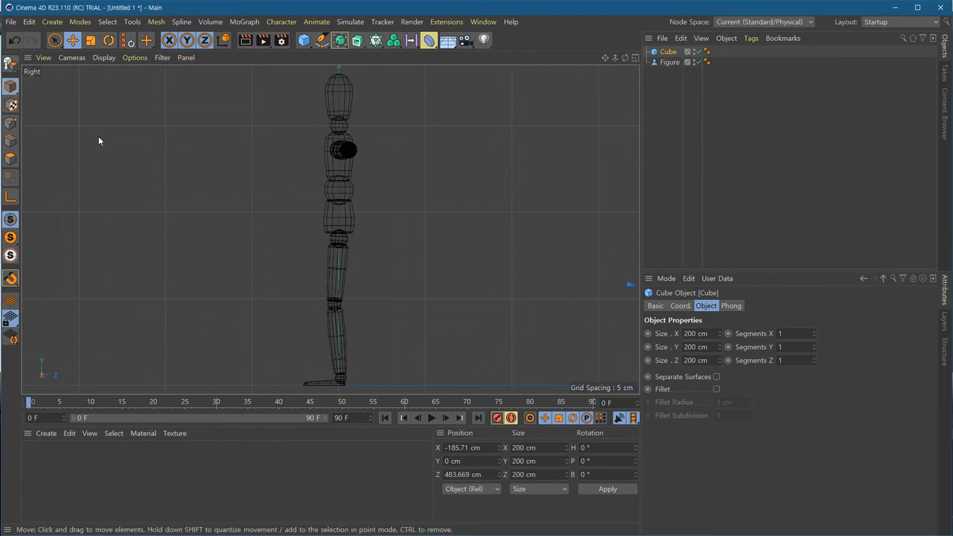
middle_click(266, 242)
middle_click(420, 303)
middle_click(83, 184)
middle_click(227, 196)
middle_click(450, 219)
middle_click(476, 178)
middle_click(274, 285)
middle_click(140, 320)
middle_click(189, 326)
middle_click(399, 325)
middle_click(336, 234)
middle_click(175, 191)
middle_click(202, 183)
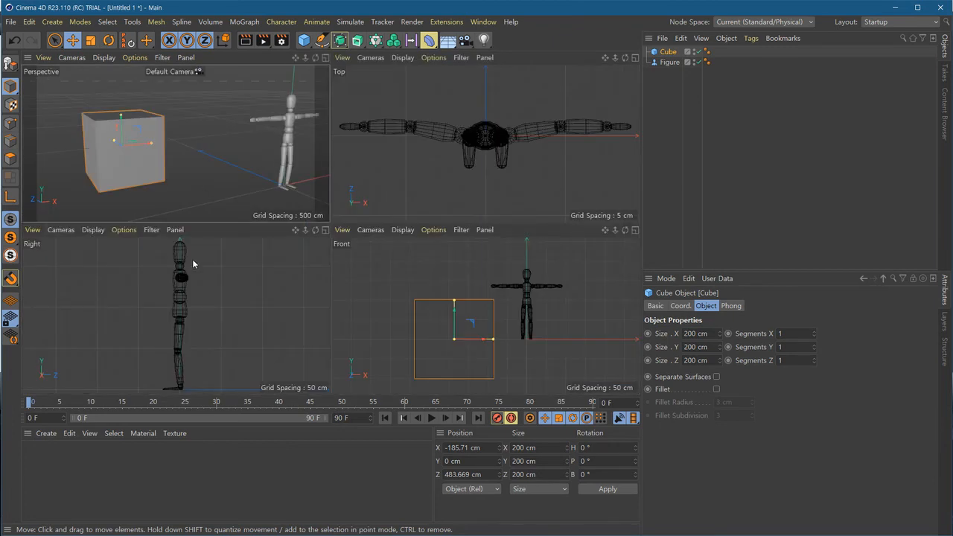
middle_click(227, 210)
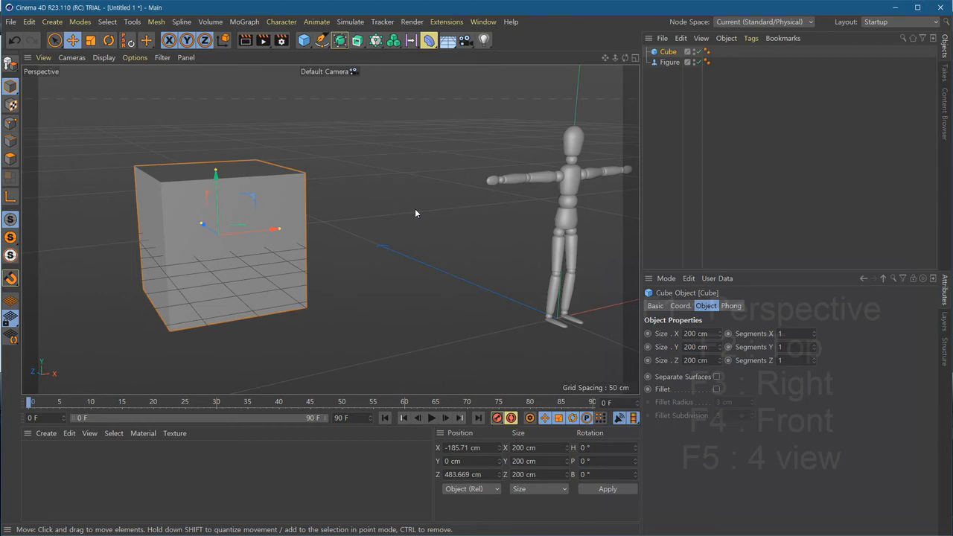
Cycle twice through the maximized Top, Right, Front and Perspective views, ending in Perspective.
key("F2")
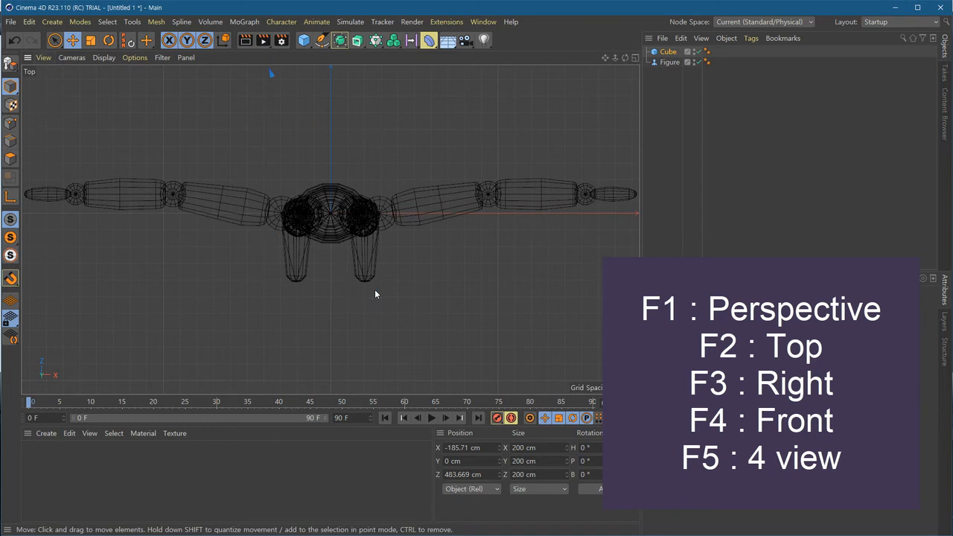
key("F3")
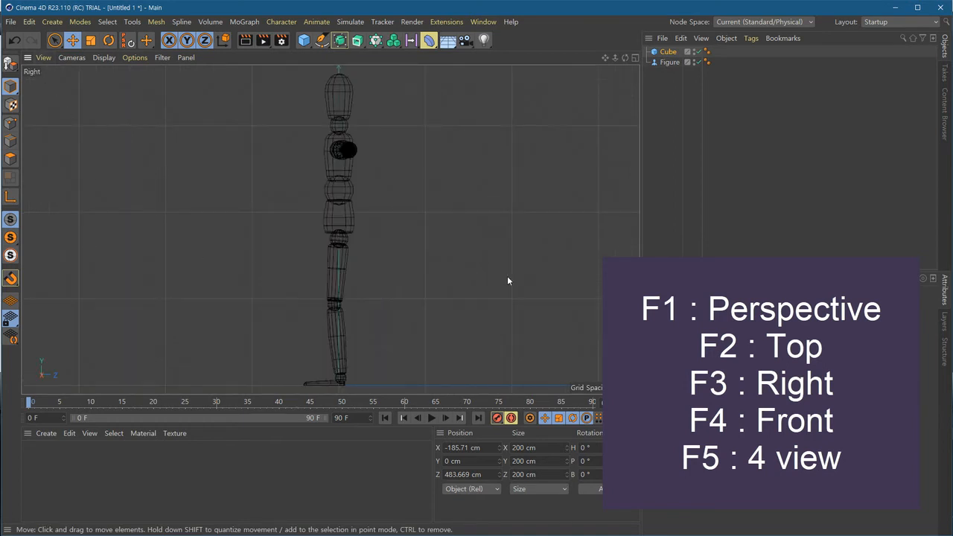
key("F4")
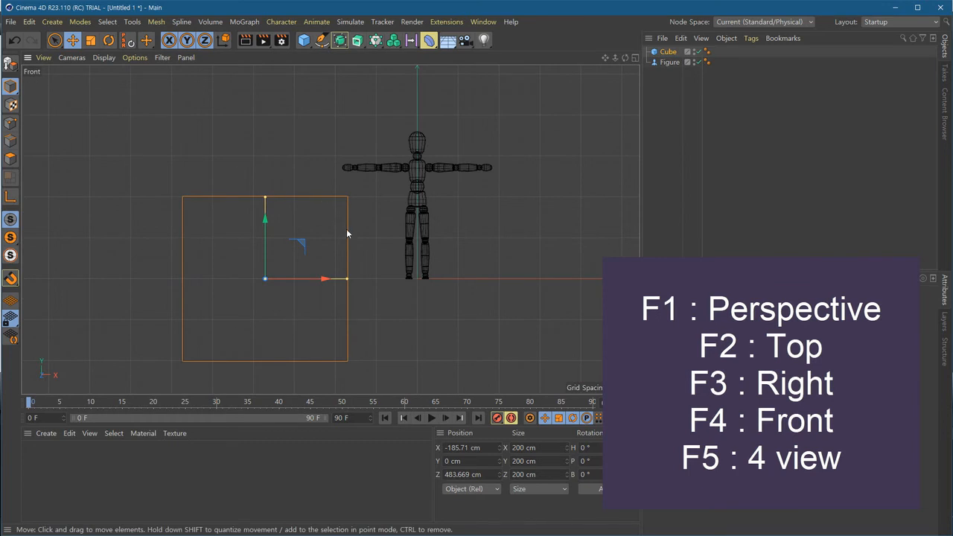
key("F1")
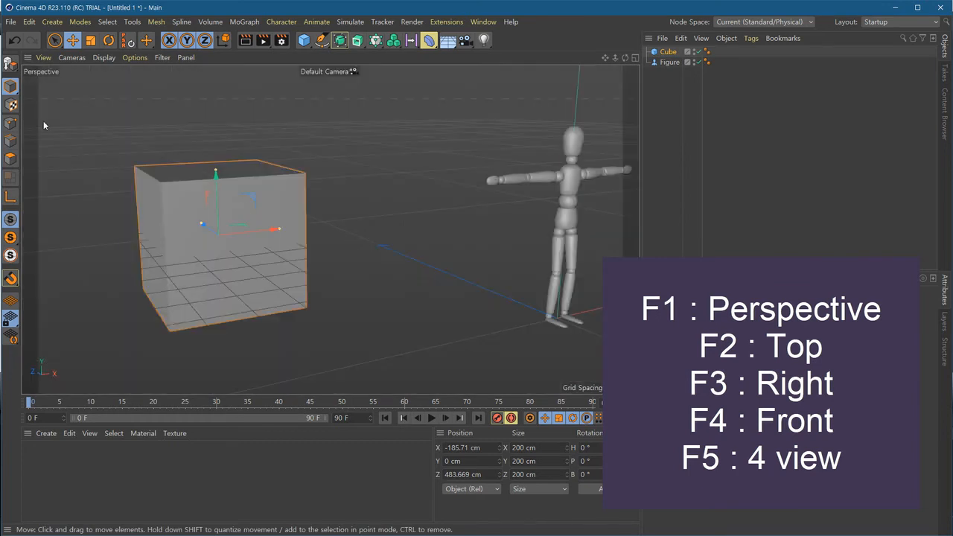
key("F2")
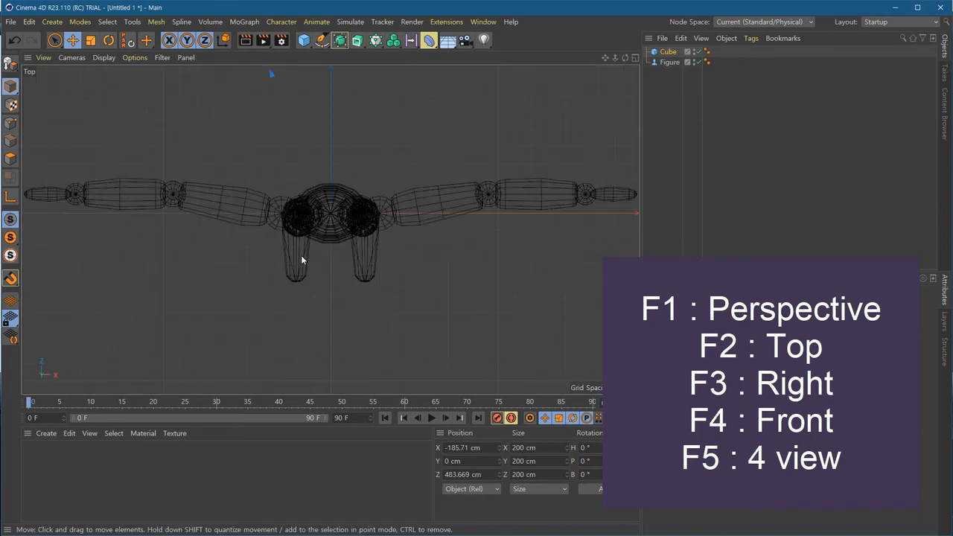
key("F3")
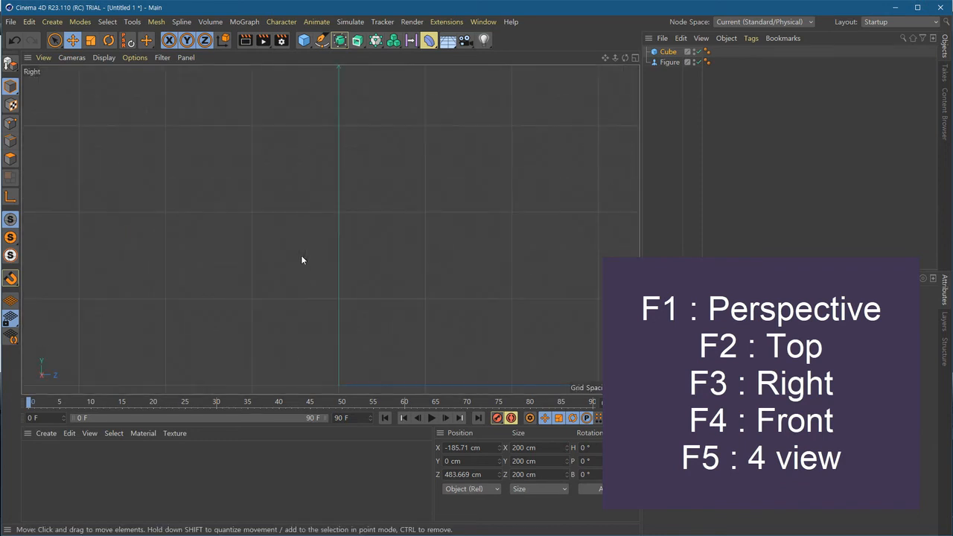
key("F4")
key("F1")
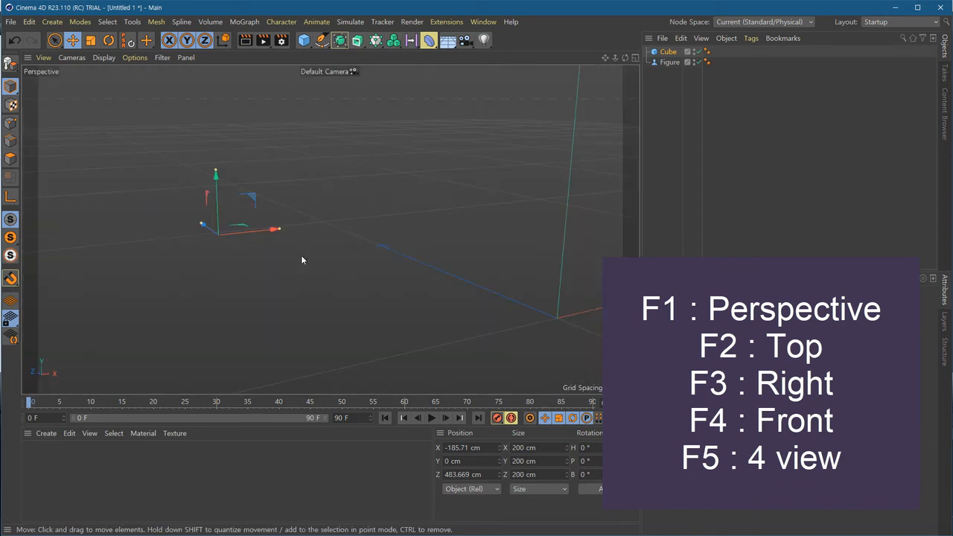
Switch among the maximized Top, Right, Front and Perspective views in mixed order, finishing in Perspective.
key("F2")
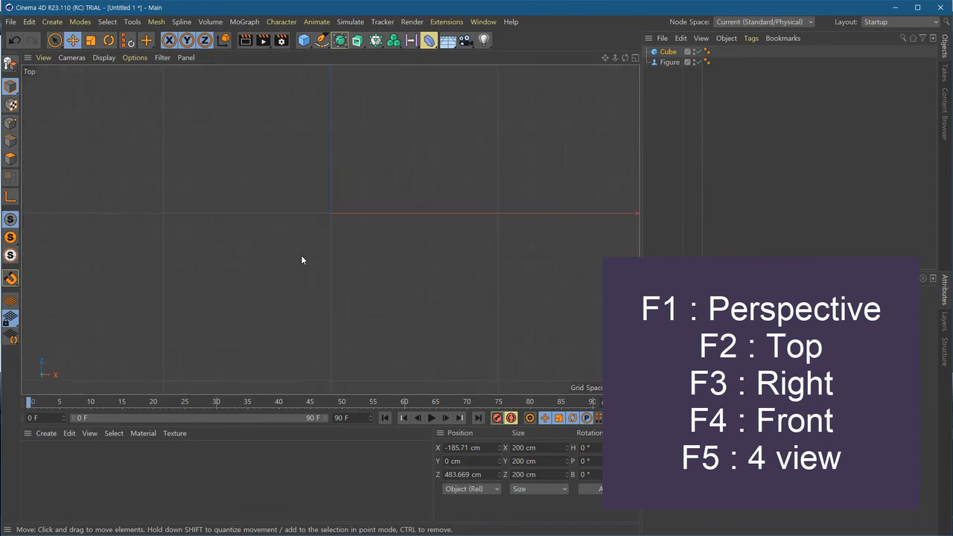
key("F3")
key("F4")
key("F3")
key("F1")
key("F4")
key("F2")
key("F1")
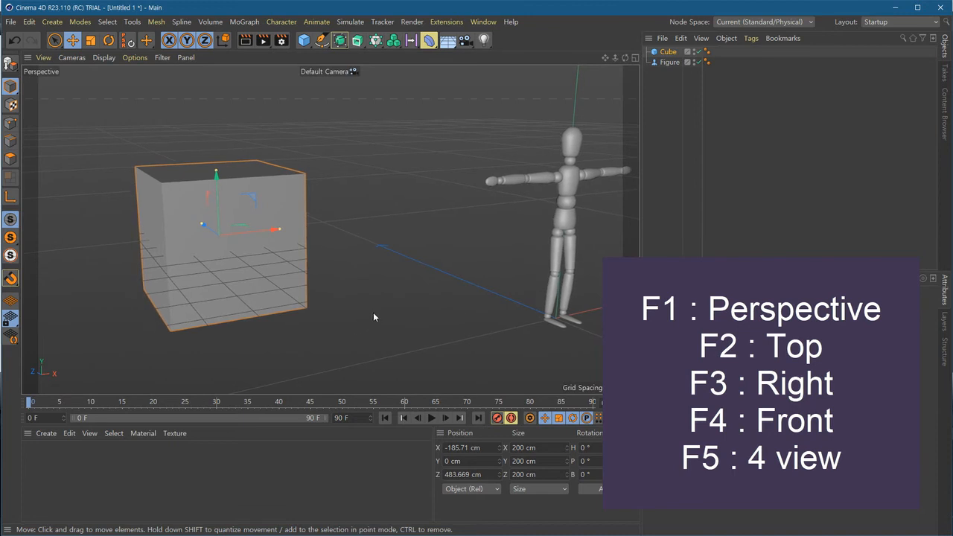
Deselect the cube and alternate between the four-view layout and the maximized Perspective view, ending in Perspective.
left_click(450, 309)
mouse_move(410, 335)
left_mouse_down("alt")
mouse_move(335, 332)
mouse_move(309, 304)
left_mouse_up("alt")
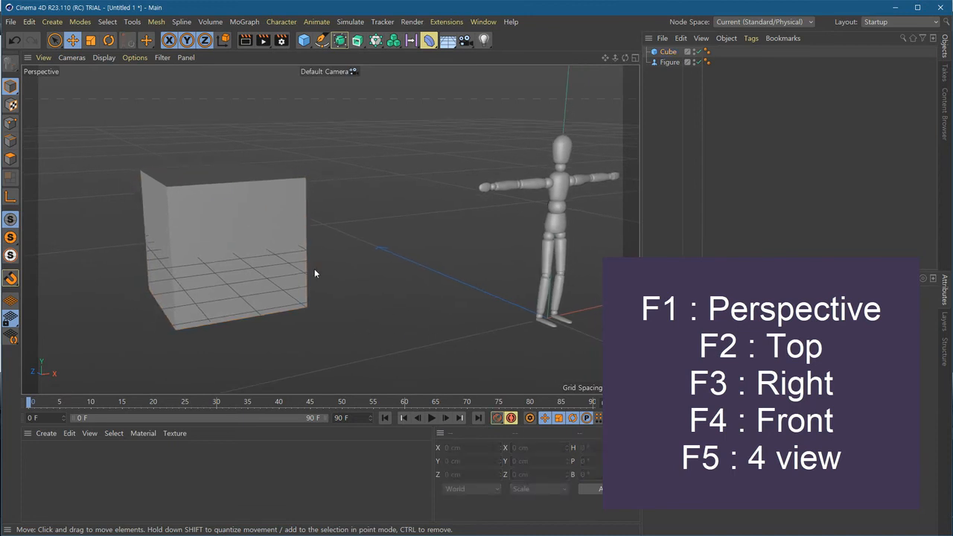
key("F5")
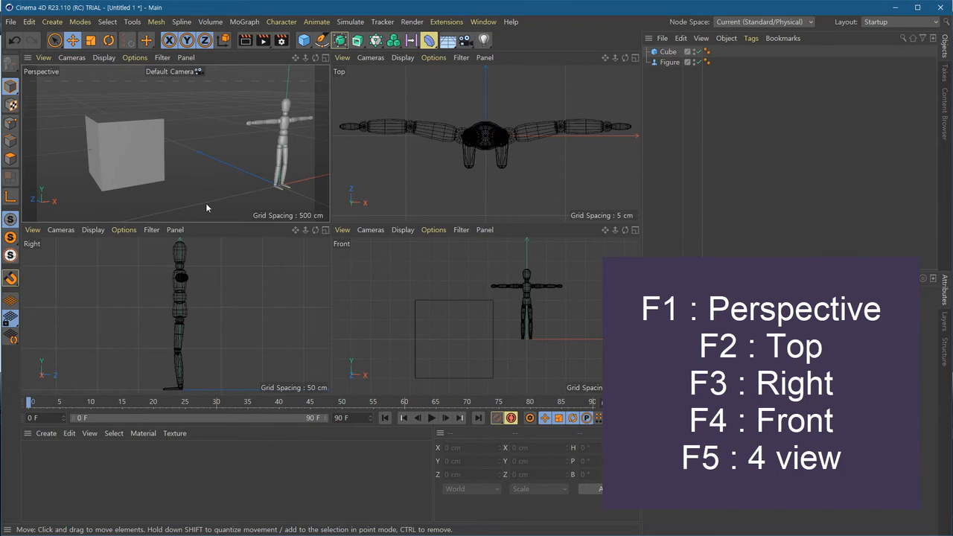
key("F1")
key("F5")
key("F1")
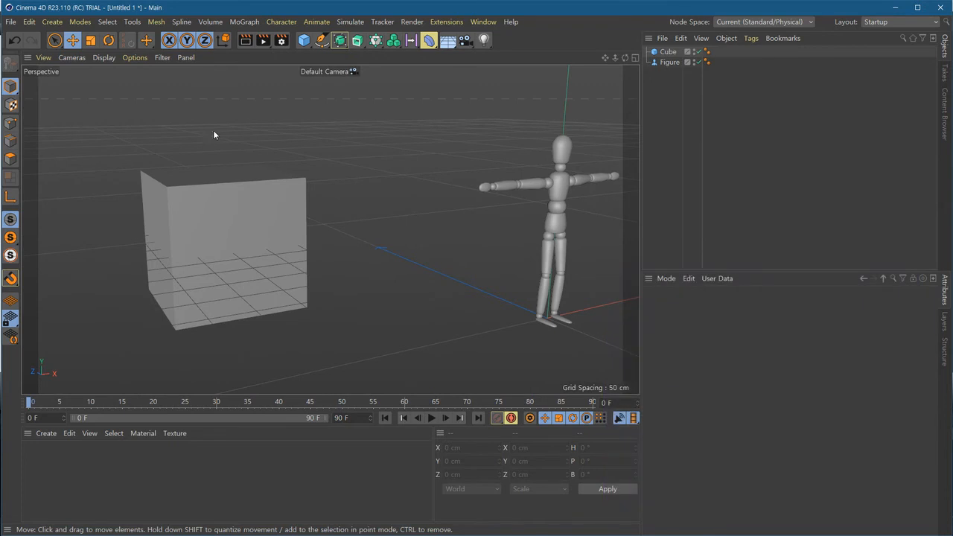
Use the panel's view commands to show View 3, View 1, All Views, View 2 and finally View 1.
left_click(185, 57)
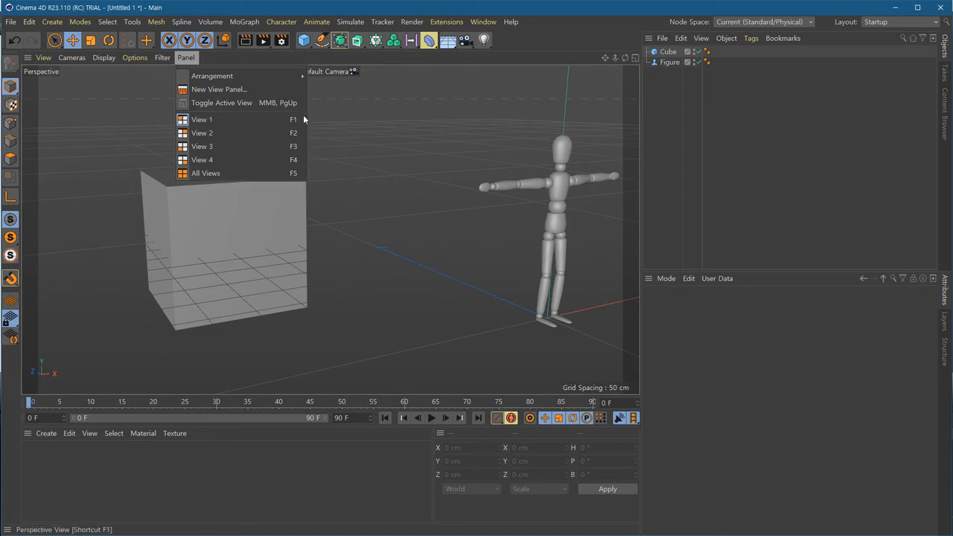
left_click(250, 147)
left_click(185, 58)
left_click(201, 120)
left_click(186, 57)
left_click(207, 174)
left_click(186, 57)
left_click(204, 134)
left_click(186, 58)
left_click(201, 120)
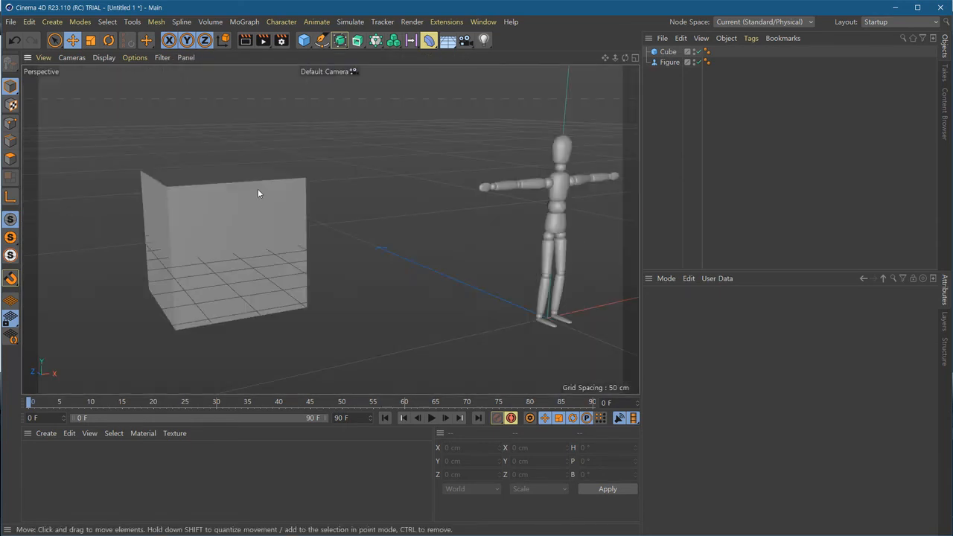
Add a Torus primitive at the scene origin and deselect it.
left_click(498, 232)
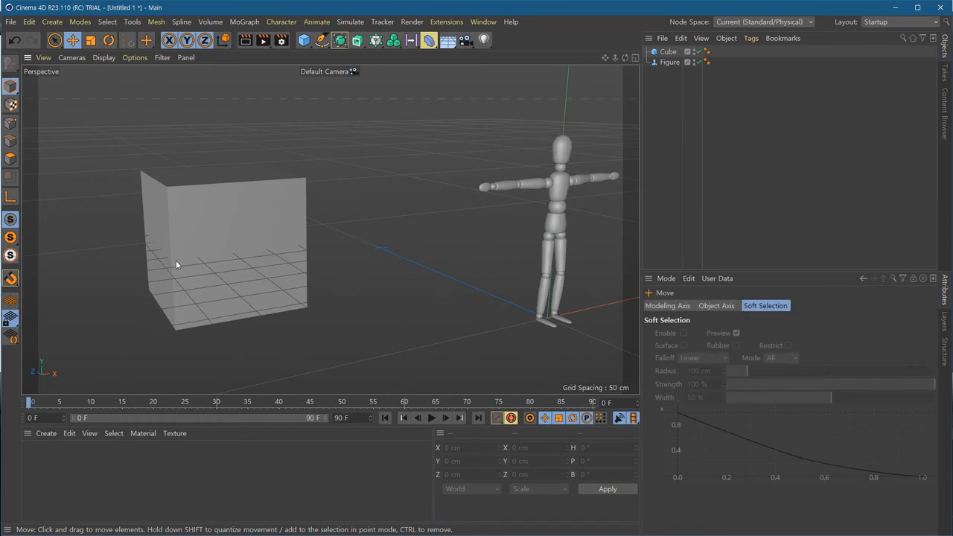
left_click(305, 40)
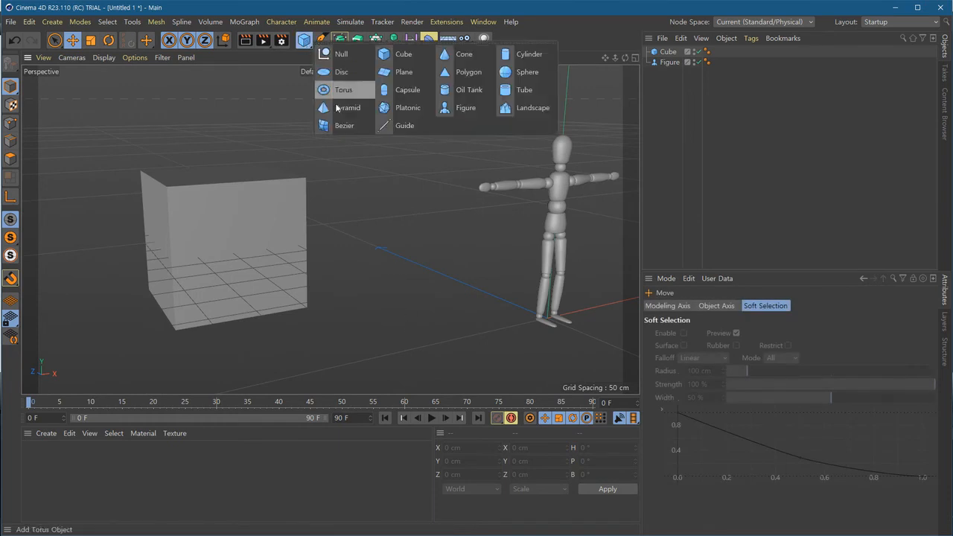
left_click(352, 96)
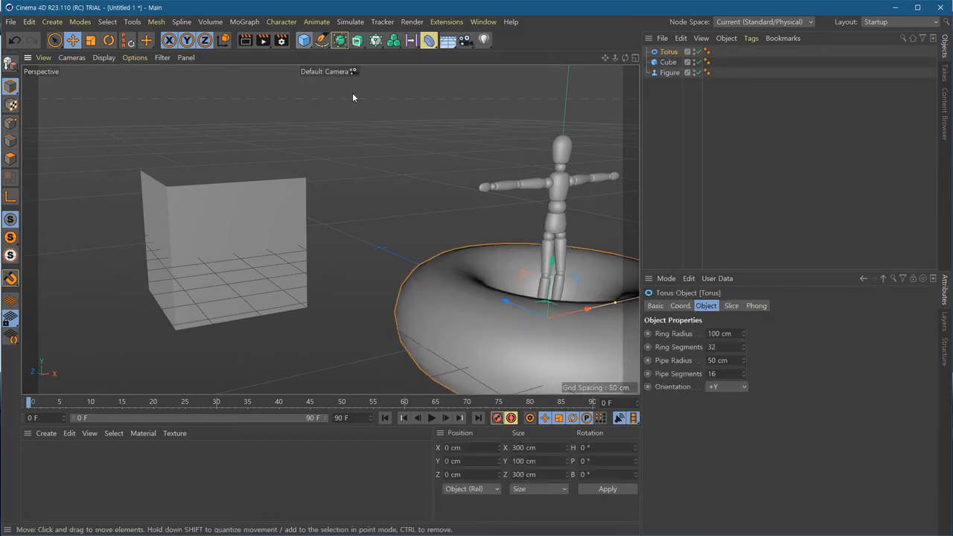
left_click(379, 206)
Move the torus along the X axis to about -186 cm, away from the figure, and deselect it.
left_click(546, 329)
scroll(472, 343, "down", 5)
middle_click_drag(504, 371, 389, 302, "alt")
left_click_drag(389, 303, 433, 325, "alt")
left_click(531, 321)
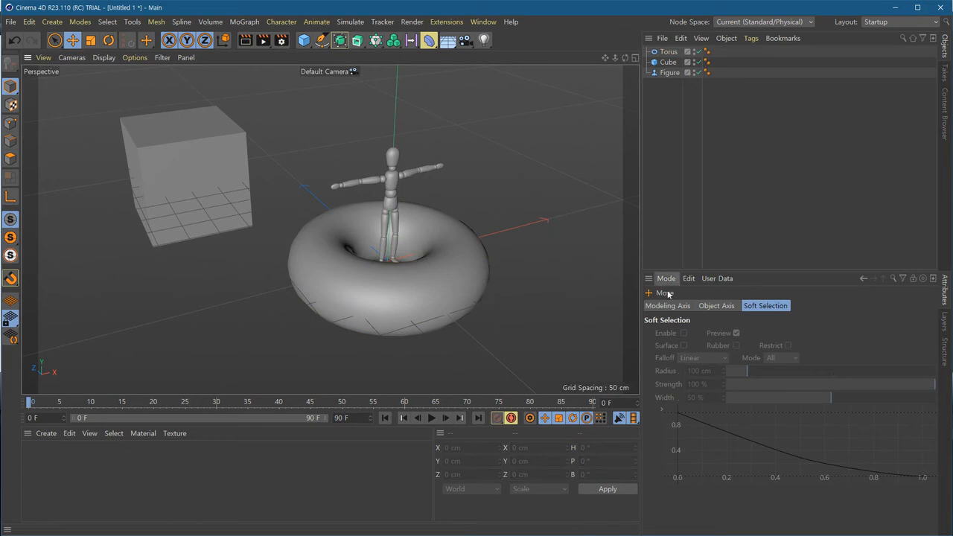
left_click(455, 273)
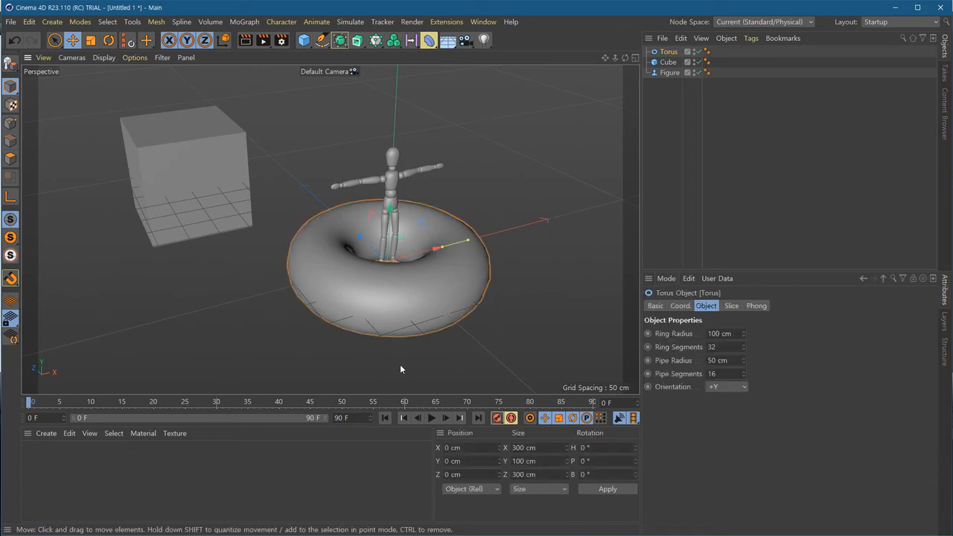
left_click_drag(456, 254, 326, 291)
scroll(399, 322, "down", 3)
left_click_drag(349, 334, 446, 319, "alt")
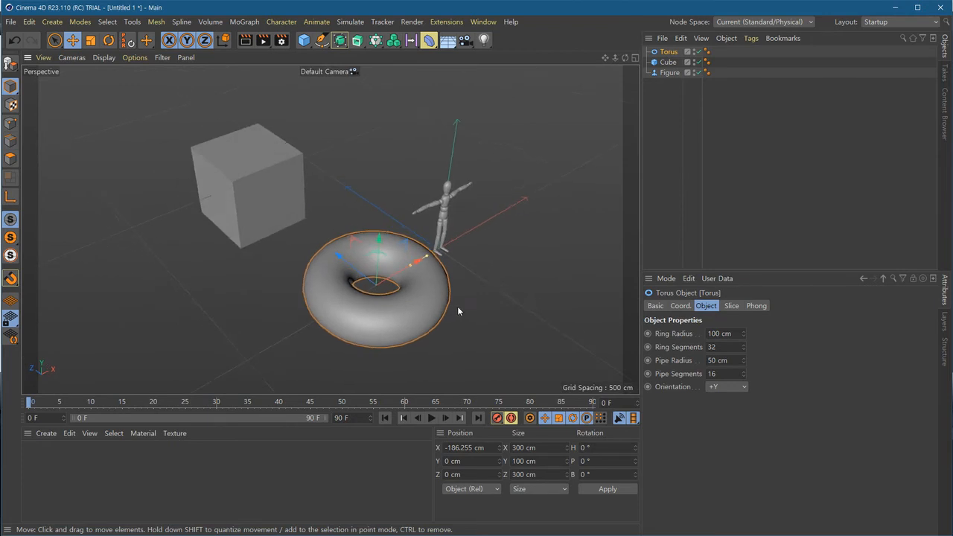
left_click(454, 308)
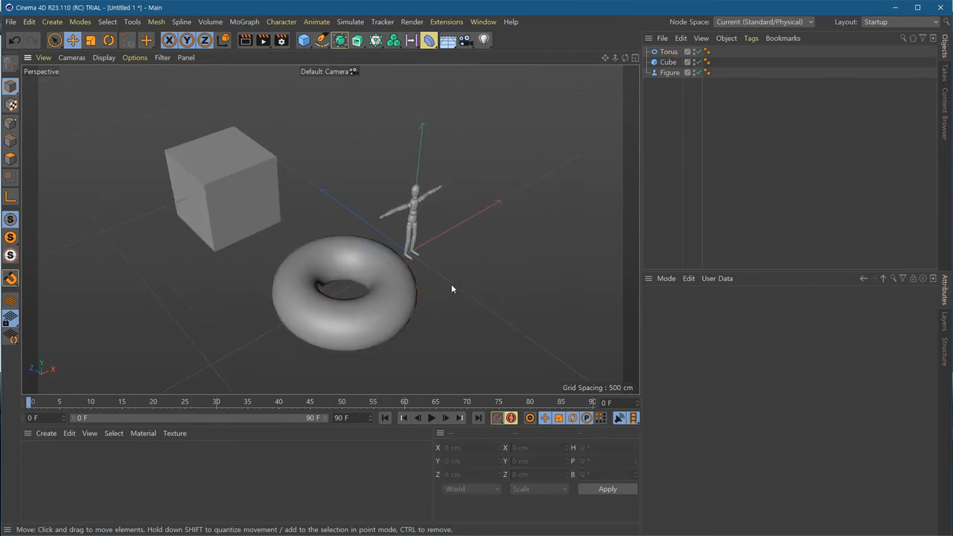
Frame the selected cube in the Perspective view, deselect it, and frame the whole scene.
left_click(227, 195)
key("o")
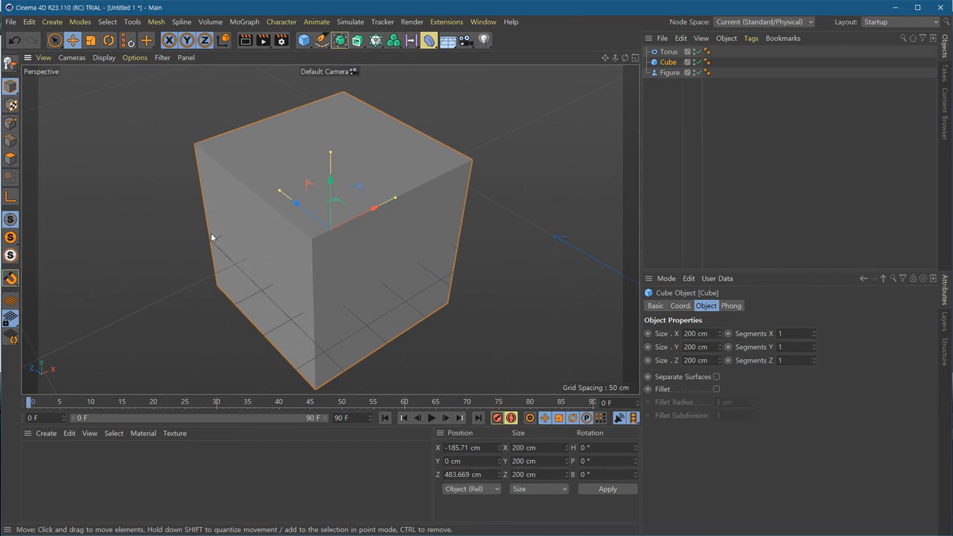
left_click(152, 239)
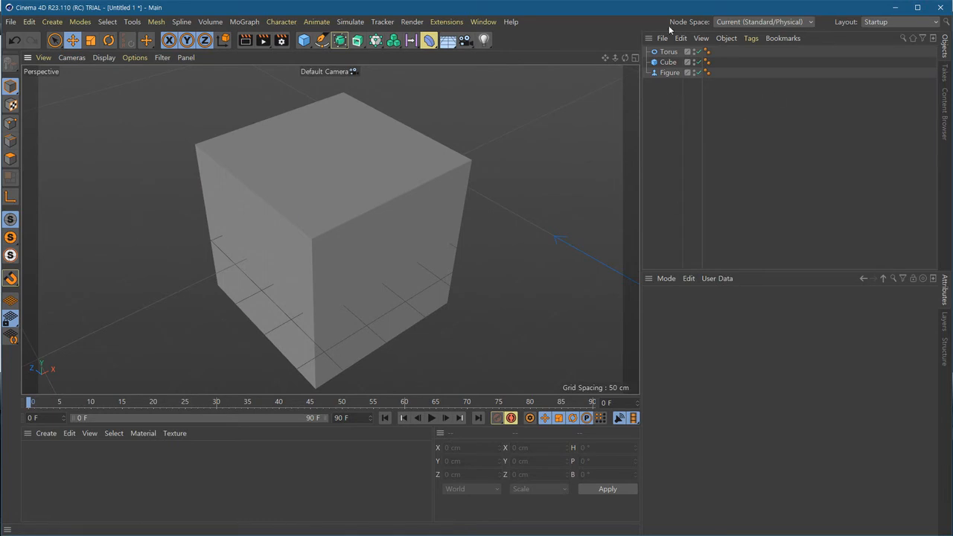
key("h")
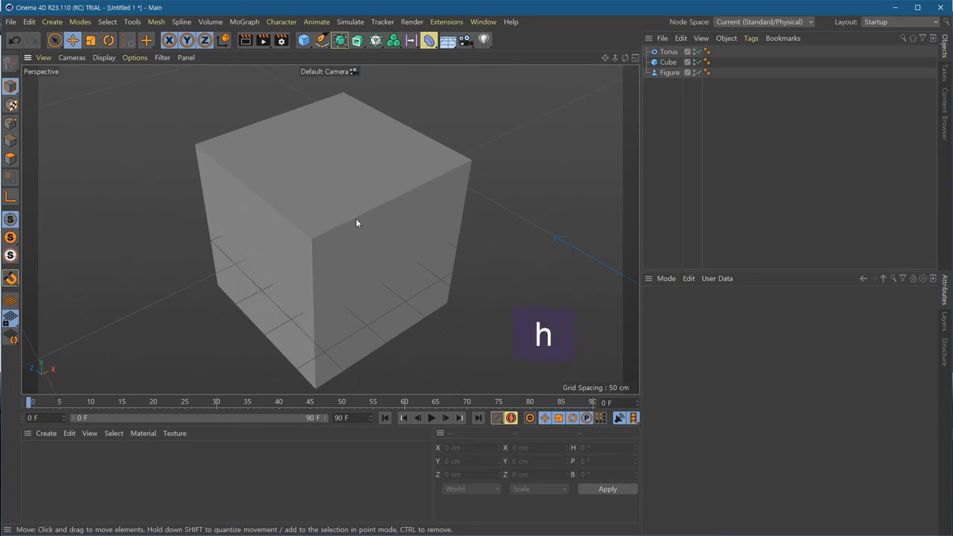
key("h")
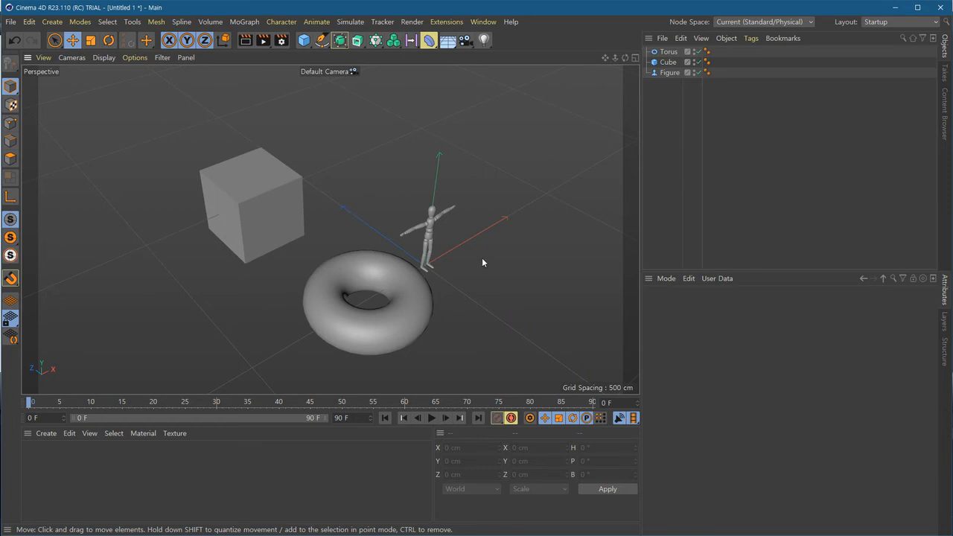
Select the figure, frame it in the Perspective view, and return to framing all objects.
left_click(444, 221)
key("o")
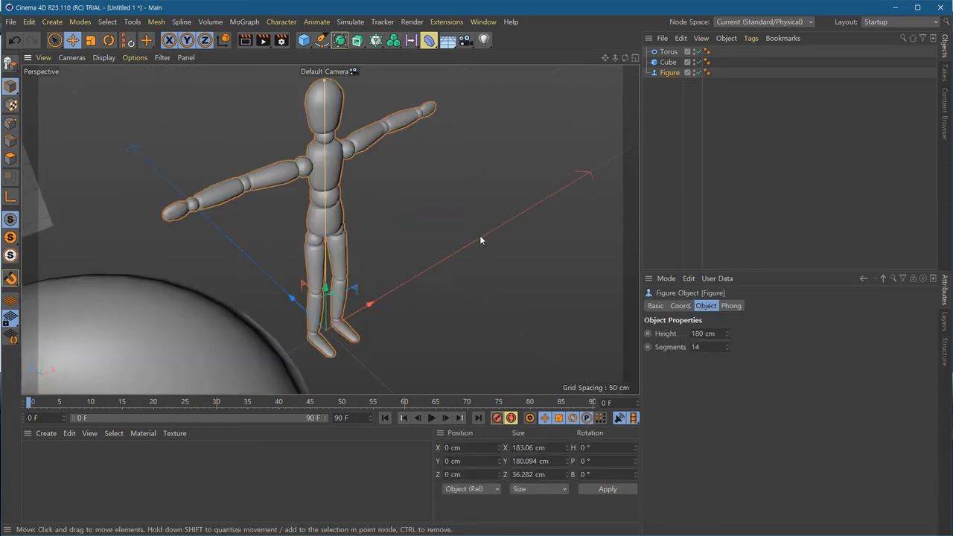
left_click(473, 188)
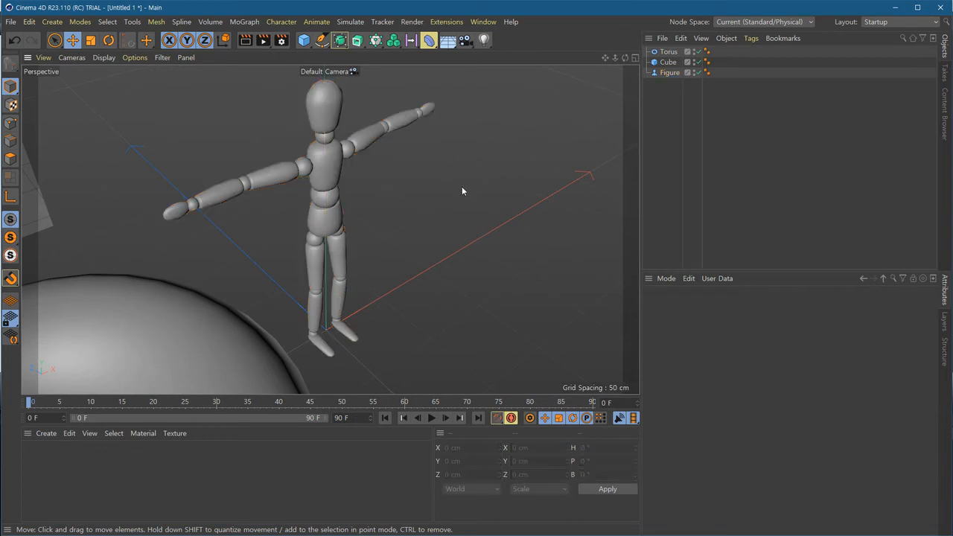
key("h")
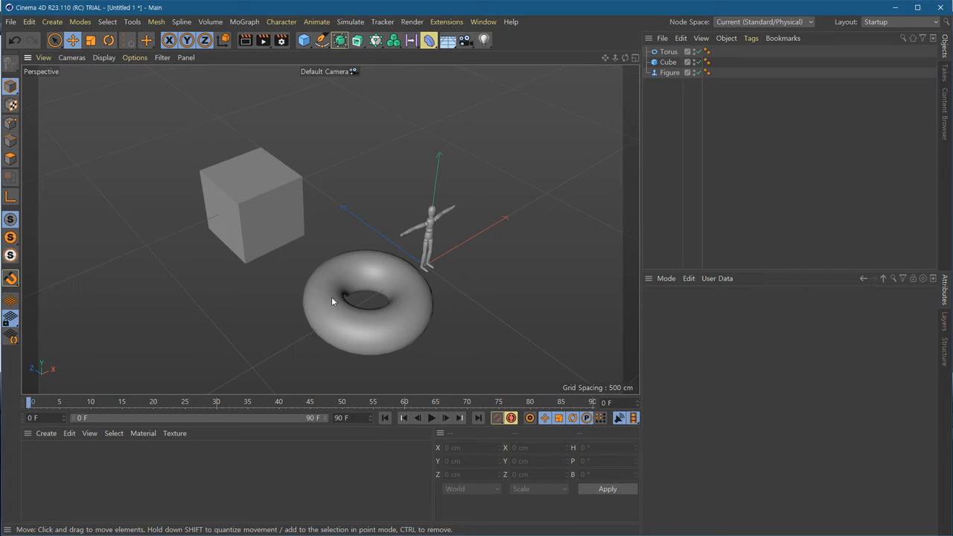
Select and frame the torus, deselect it, and return to framing the entire scene.
left_click(333, 273)
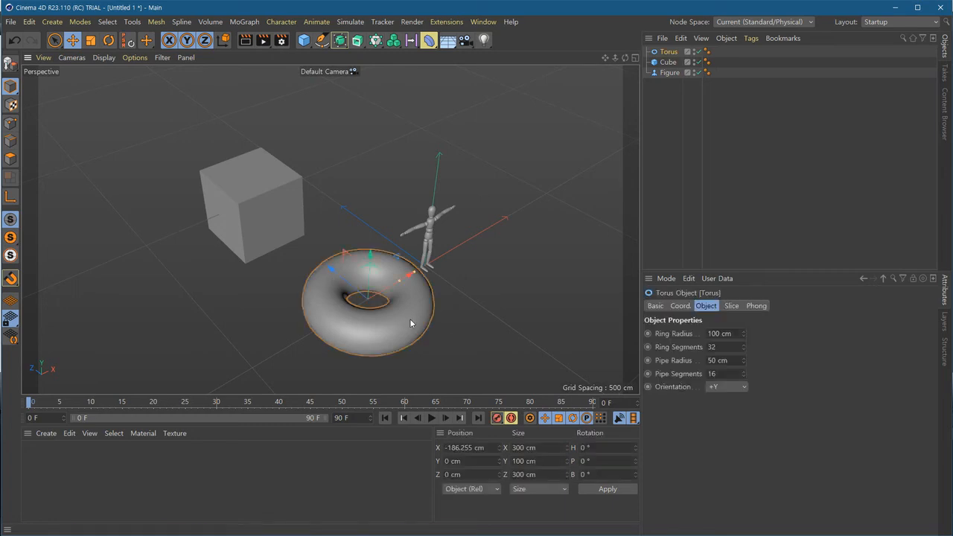
key("o")
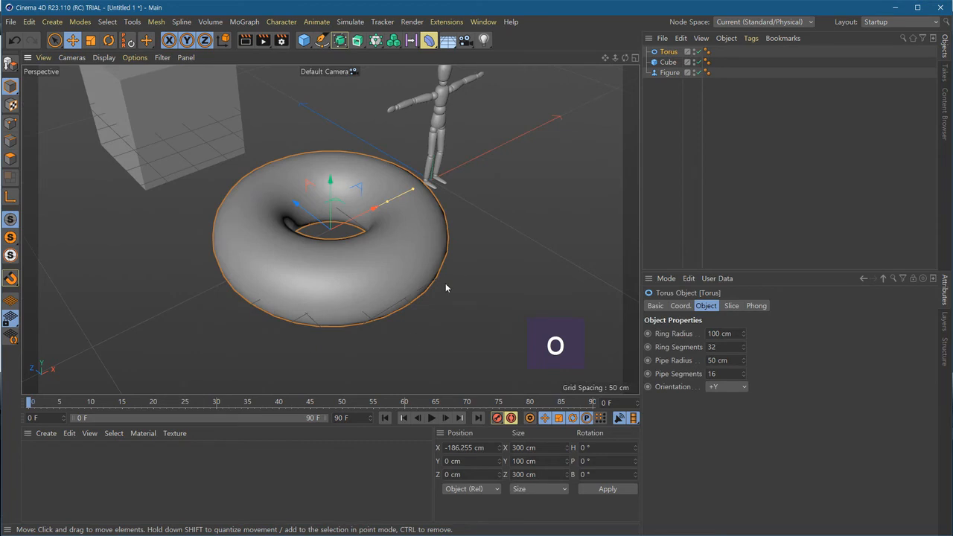
left_click(469, 153)
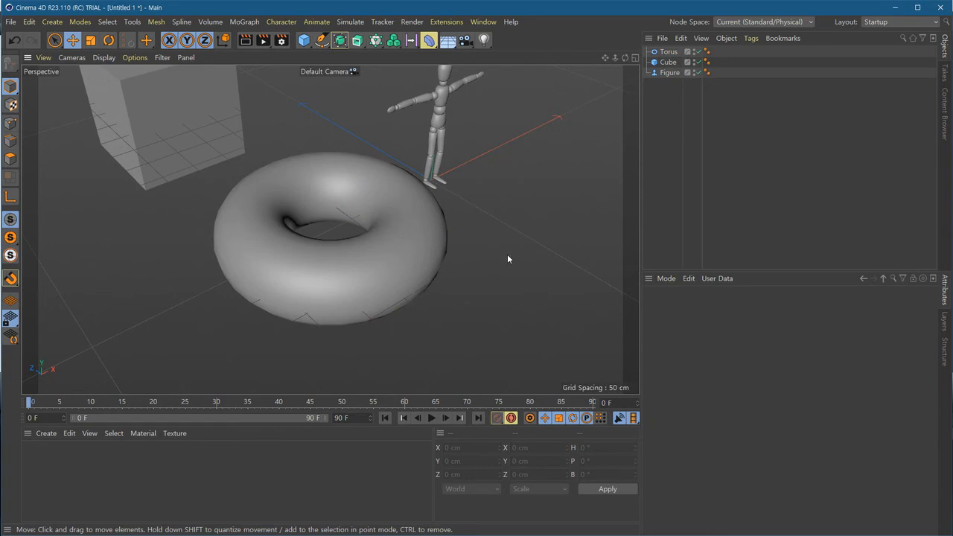
key("h")
Frame the torus once more, reframe all objects, and view the scene from a lower, closer angle.
left_click(414, 317)
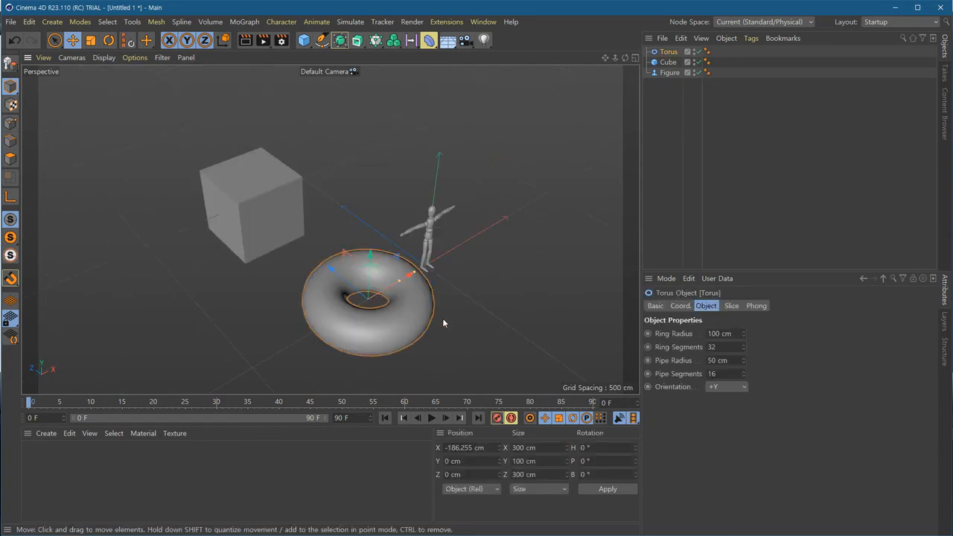
key("o")
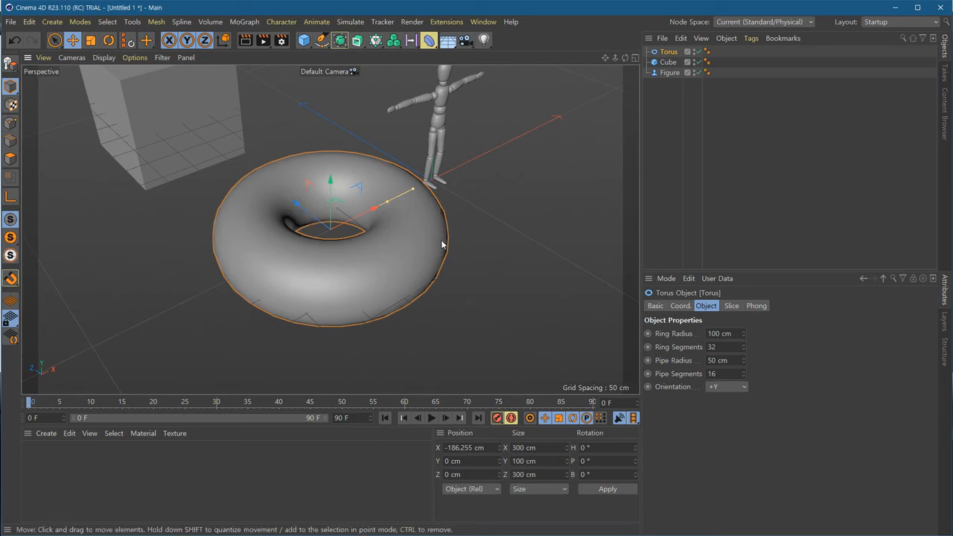
left_click(508, 250)
key("h")
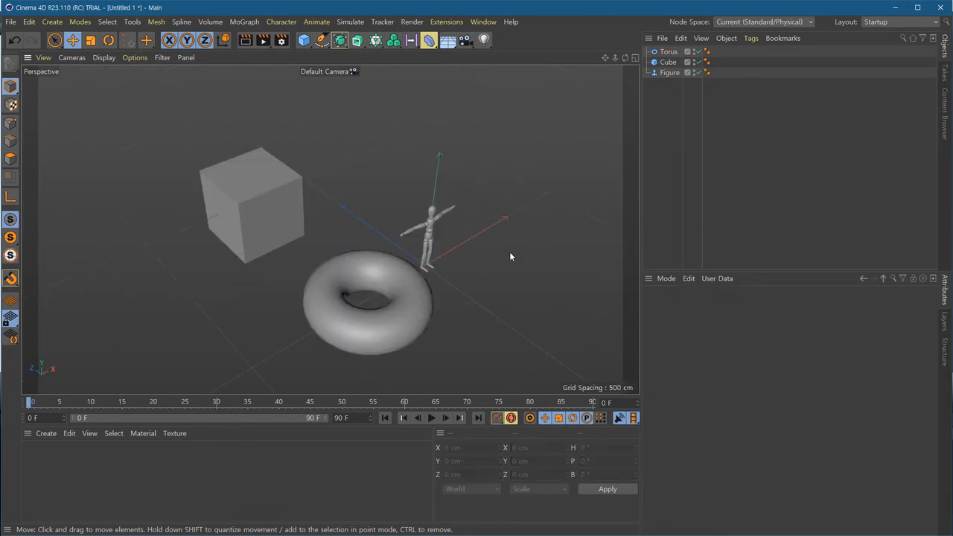
mouse_move(464, 319)
left_mouse_down("alt")
mouse_move(415, 299)
mouse_move(388, 301)
mouse_move(423, 309)
mouse_move(416, 316)
mouse_move(436, 313)
mouse_move(408, 323)
mouse_move(459, 319)
left_mouse_up("alt")
middle_click_drag(458, 319, 461, 317, "alt")
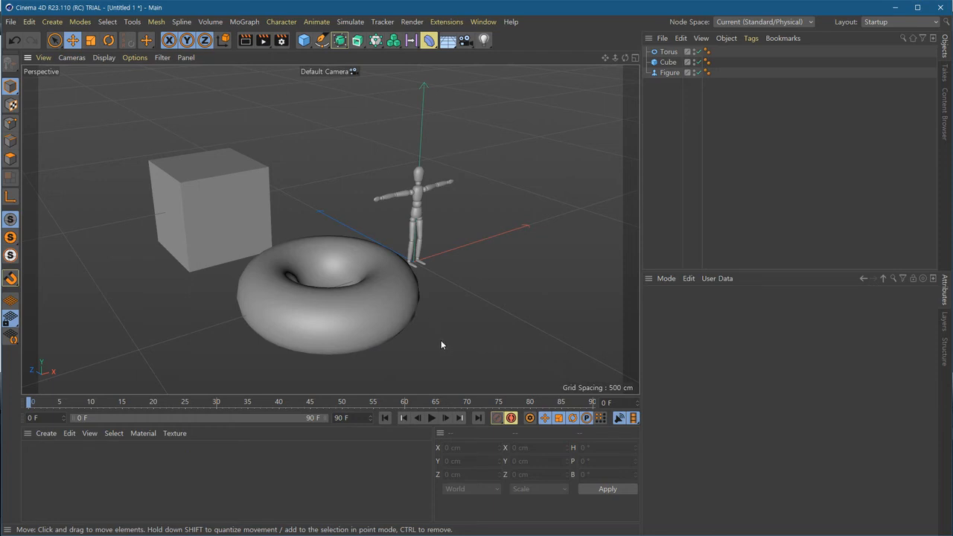
Select the torus and cycle through the Move, Rotate and Scale tools, finishing with Move active.
left_click(363, 320)
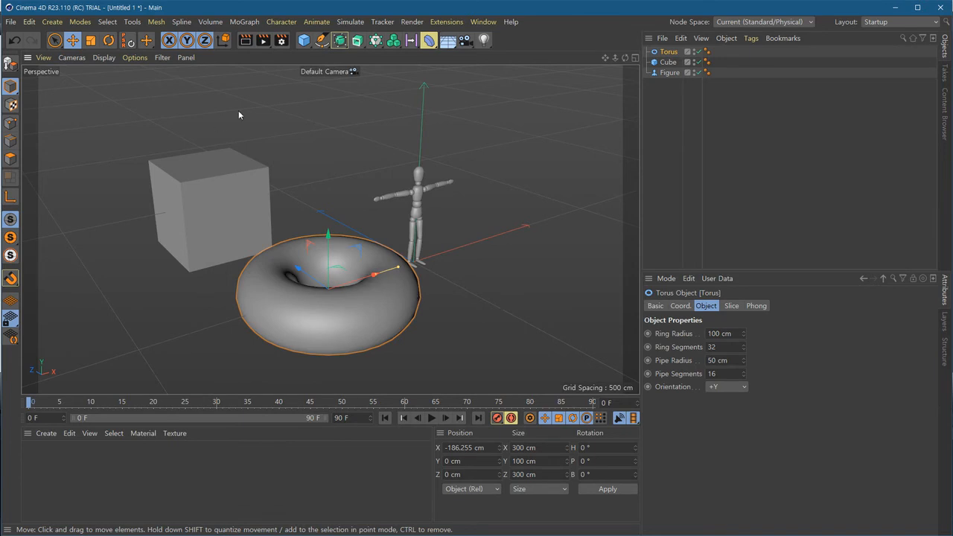
key("e")
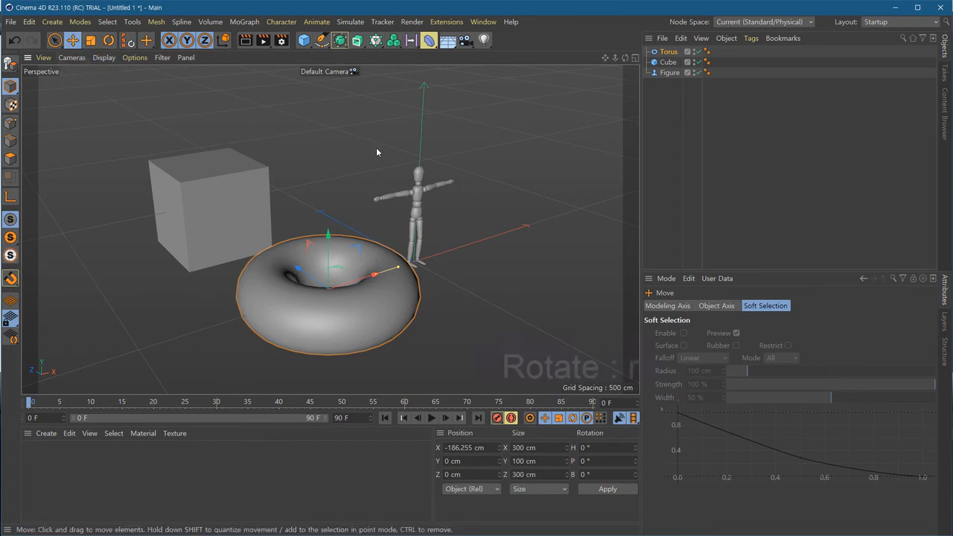
key("r")
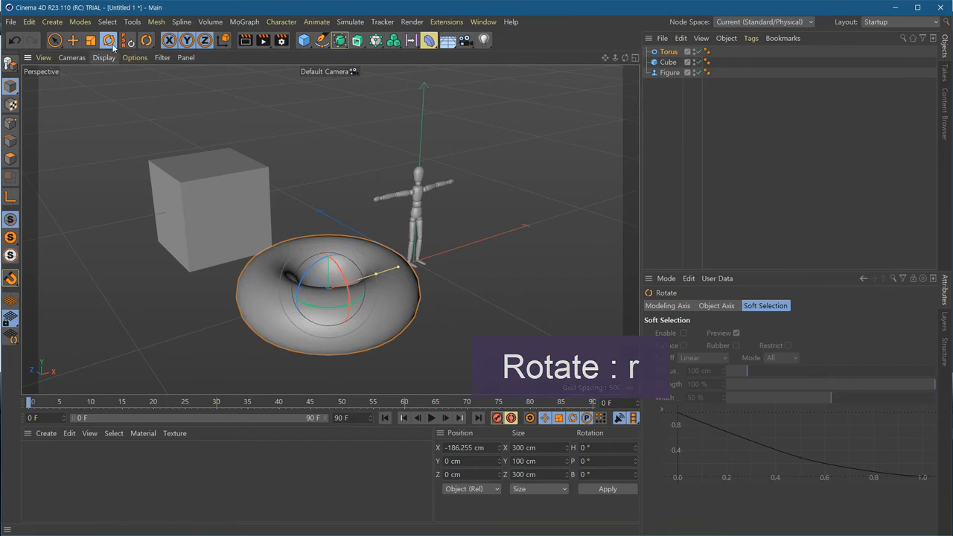
left_click(90, 40)
key("t")
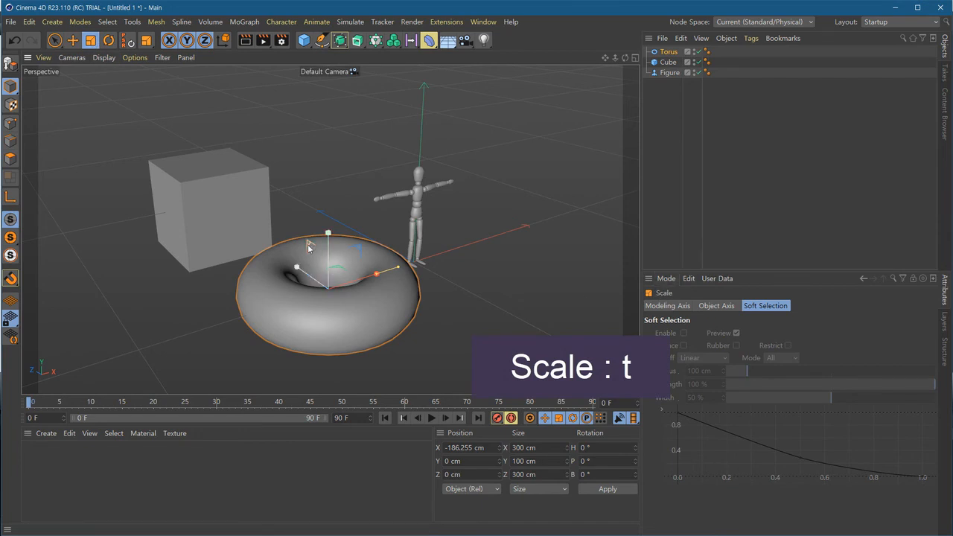
key("r")
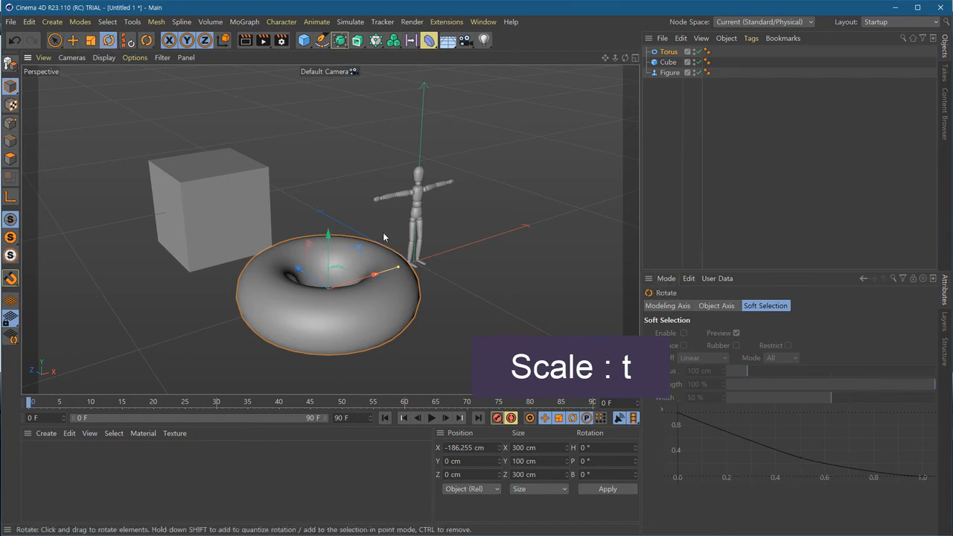
key("t")
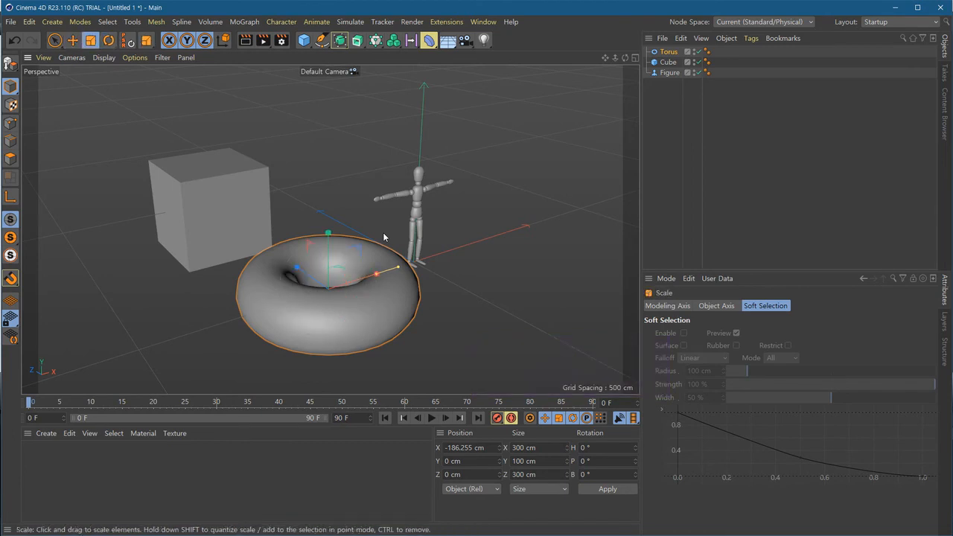
key("e")
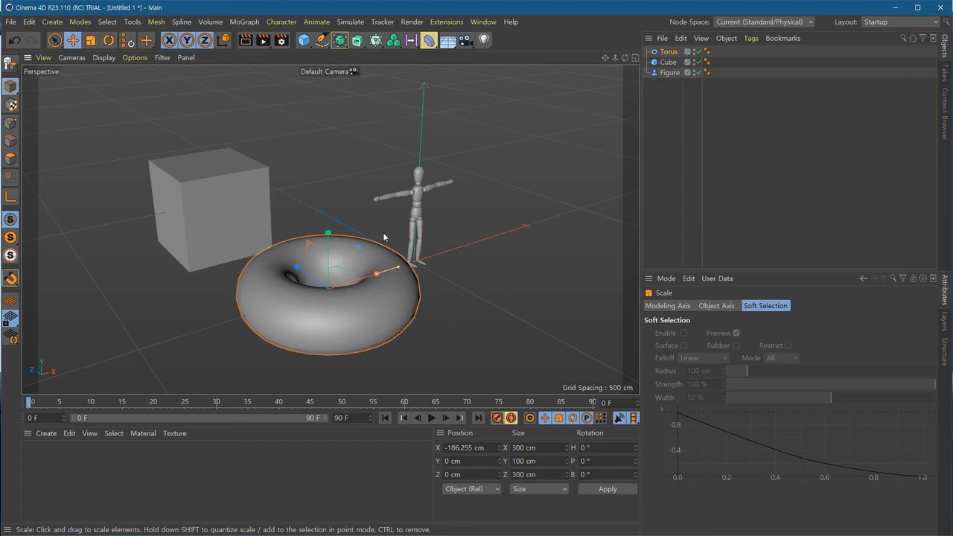
key("r")
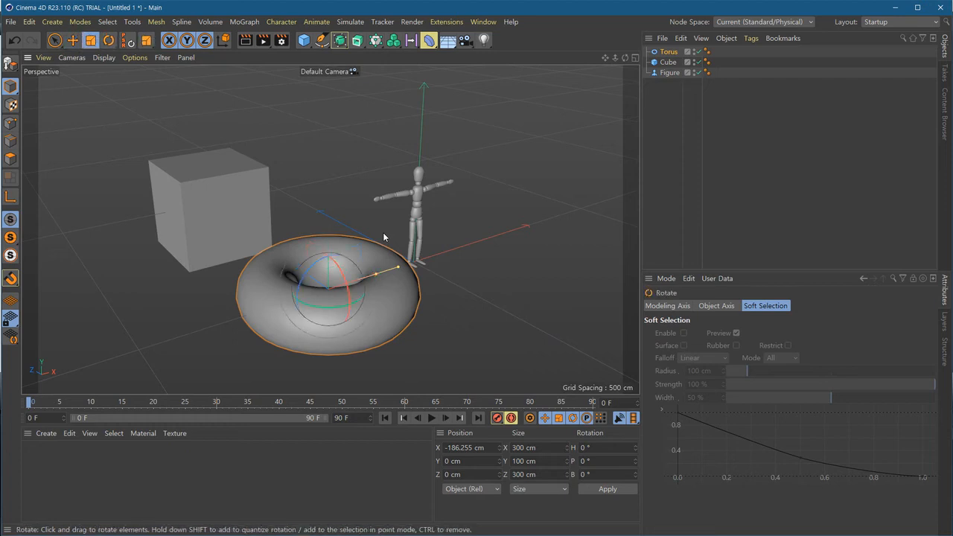
key("e")
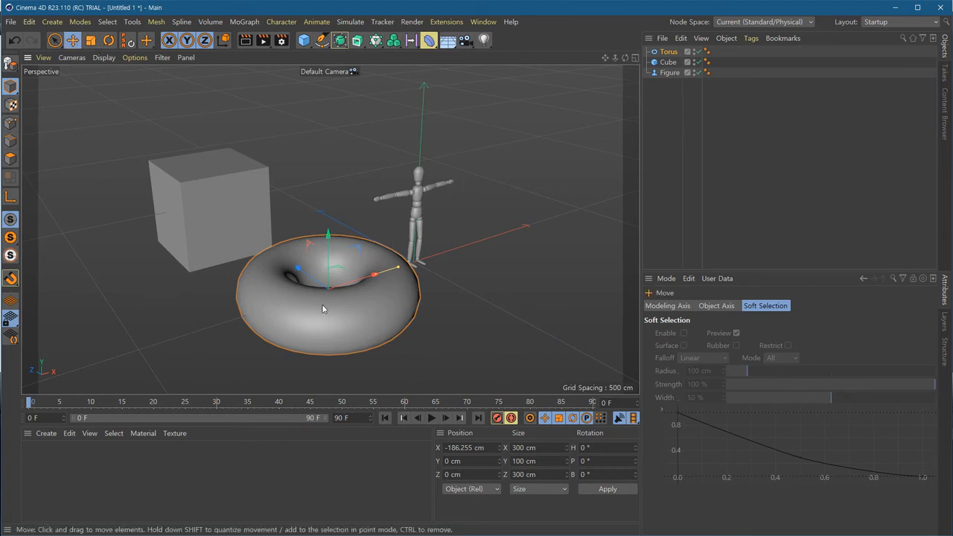
Move the torus to about X -214 cm, Y 69 cm, Z -65 cm and view it from different angles.
left_click_drag(361, 281, 316, 204)
left_click_drag(287, 239, 306, 251)
left_click_drag(400, 300, 362, 318, "alt")
right_click_drag(362, 318, 336, 319, "alt")
middle_click_drag(336, 318, 374, 308, "alt")
left_click_drag(374, 308, 351, 298, "alt")
right_click_drag(351, 298, 385, 309, "alt")
middle_click_drag(385, 309, 369, 303, "alt")
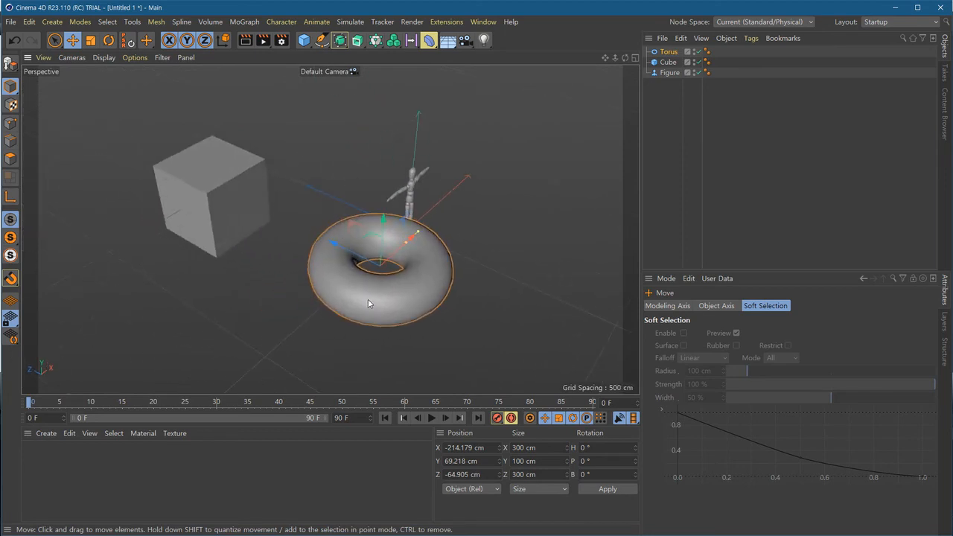
left_click_drag(368, 303, 383, 304, "alt")
Rotate the torus to about H 28.9°, P 32.4°, B -18.9°.
key("r")
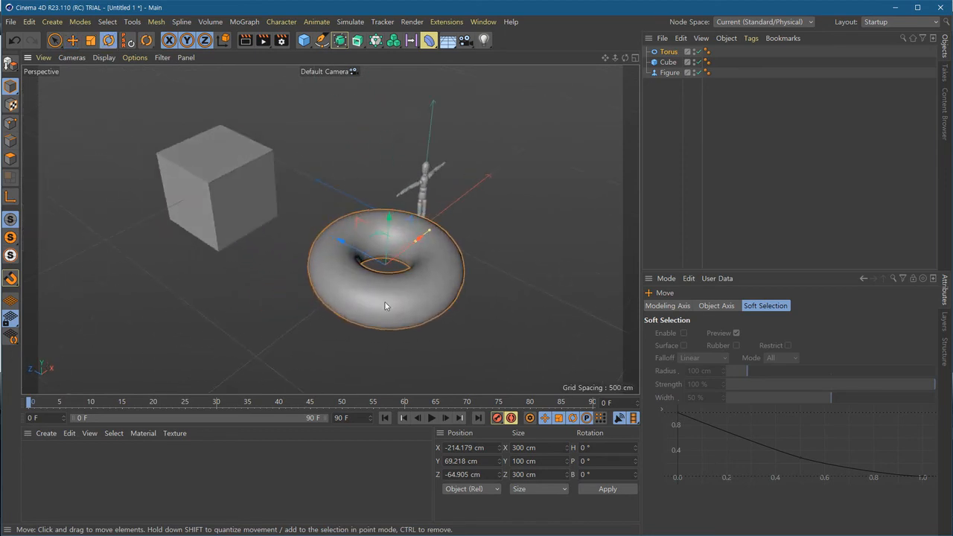
key("r")
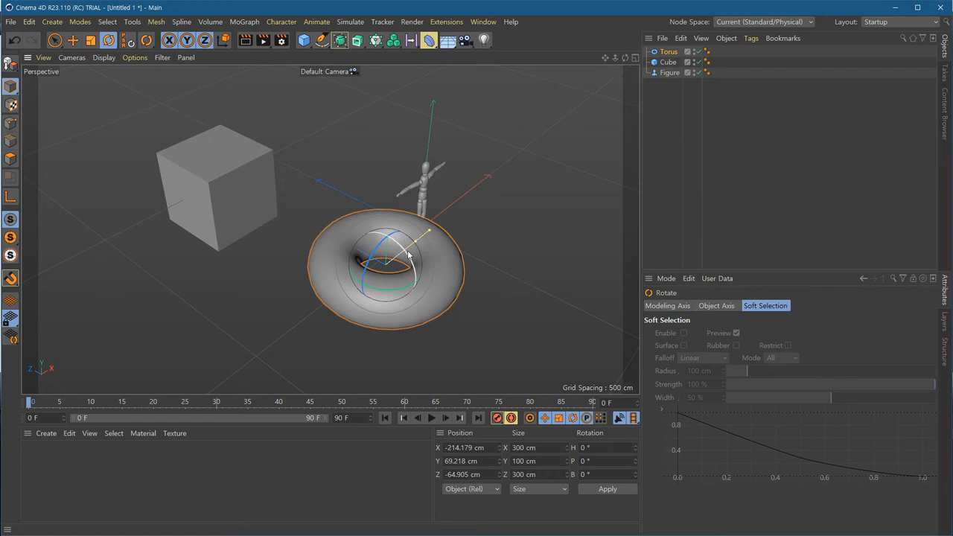
mouse_move(402, 260)
left_mouse_down()
mouse_move(414, 270)
mouse_move(401, 248)
mouse_move(393, 260)
left_mouse_up()
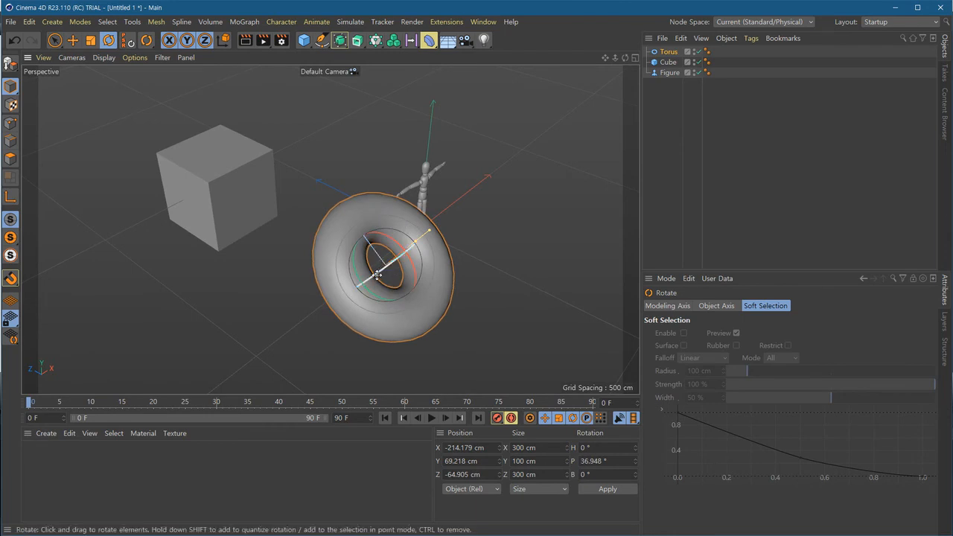
left_click_drag(381, 270, 374, 307)
left_click_drag(496, 336, 437, 317, "alt")
Select the figure, frame it in the Perspective view, and view it from a wider, oblique angle.
left_click(494, 261)
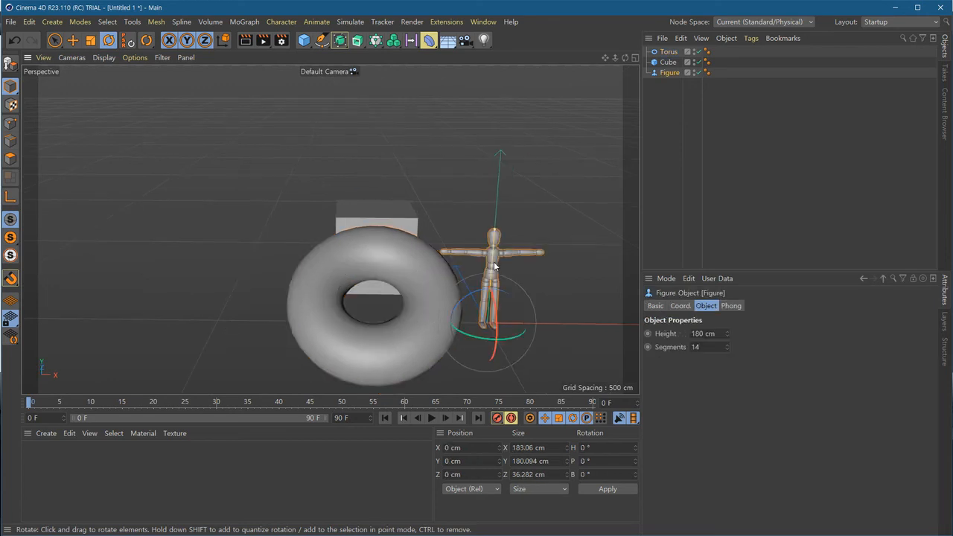
key("o")
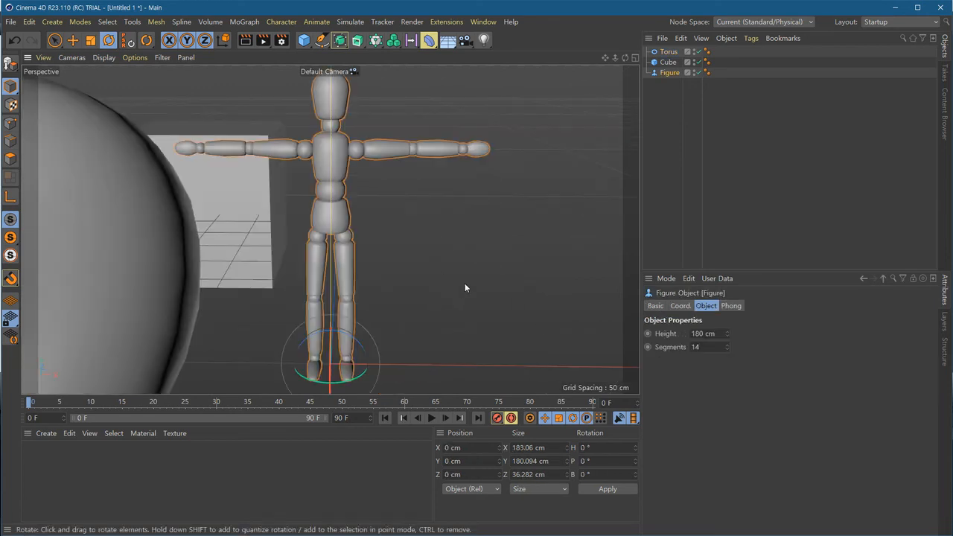
left_click_drag(459, 291, 432, 288, "alt")
right_click_drag(432, 287, 395, 323, "alt")
left_click_drag(396, 323, 413, 324, "alt")
right_click_drag(414, 324, 450, 342, "alt")
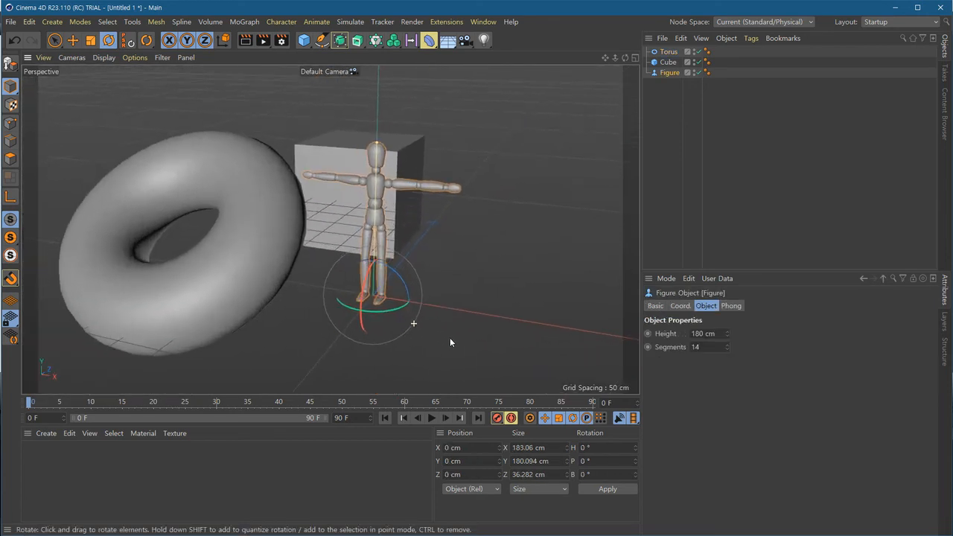
Rotate the figure about its axes to about H -50.2°, P -6.7°, B 14.3°.
left_click(454, 284)
left_click(375, 297)
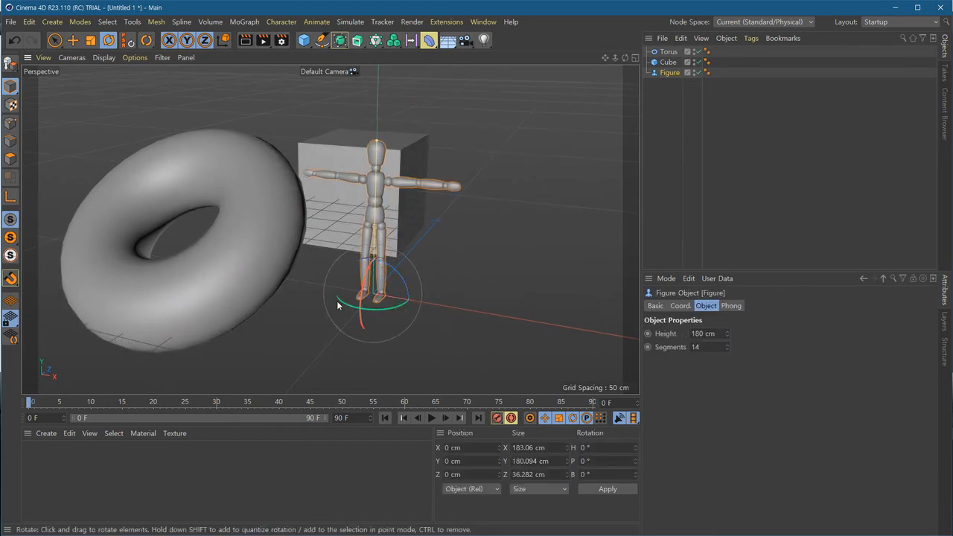
left_click_drag(396, 310, 365, 311)
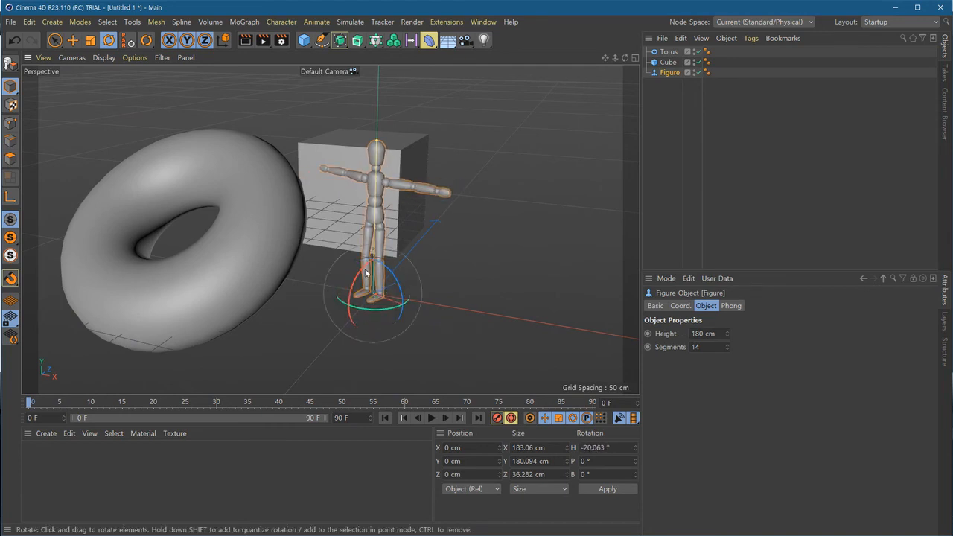
mouse_move(364, 273)
left_mouse_down()
mouse_move(360, 305)
mouse_move(363, 283)
mouse_move(403, 286)
mouse_move(385, 257)
mouse_move(388, 301)
mouse_move(379, 312)
mouse_move(369, 281)
mouse_move(330, 297)
mouse_move(356, 281)
left_mouse_up()
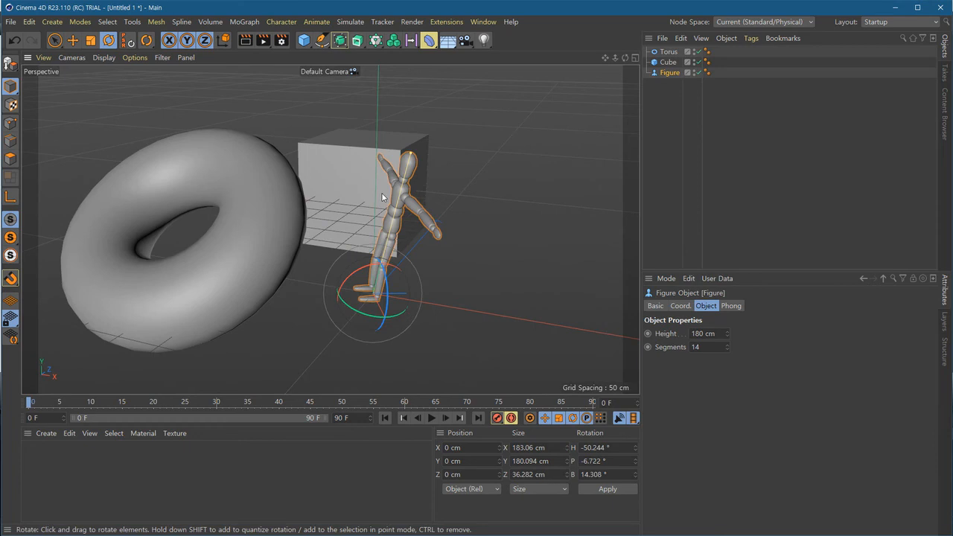
Undo all the rotations made to the figure.
left_click(29, 22)
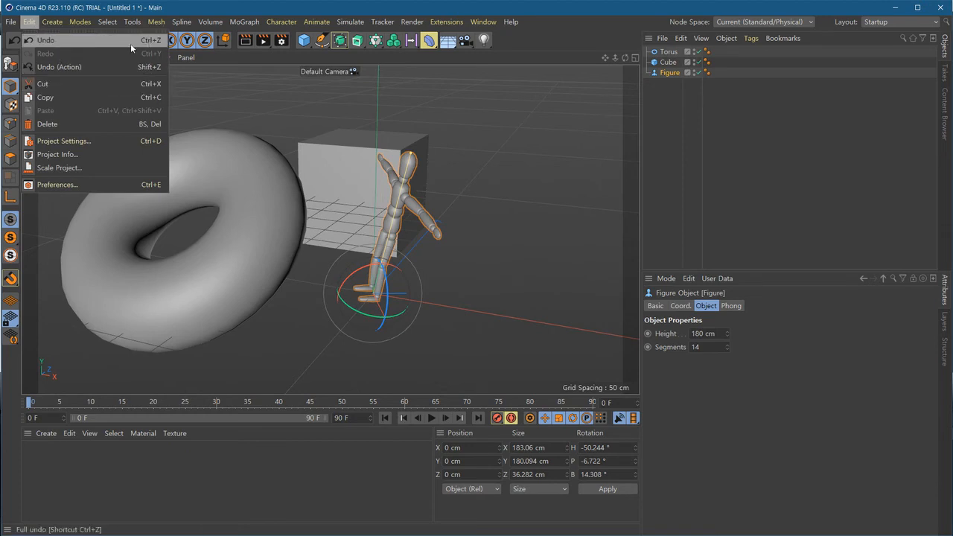
left_click(140, 43)
key("ctrl+z")
key("ctrl+z")
key("ctrl+z")
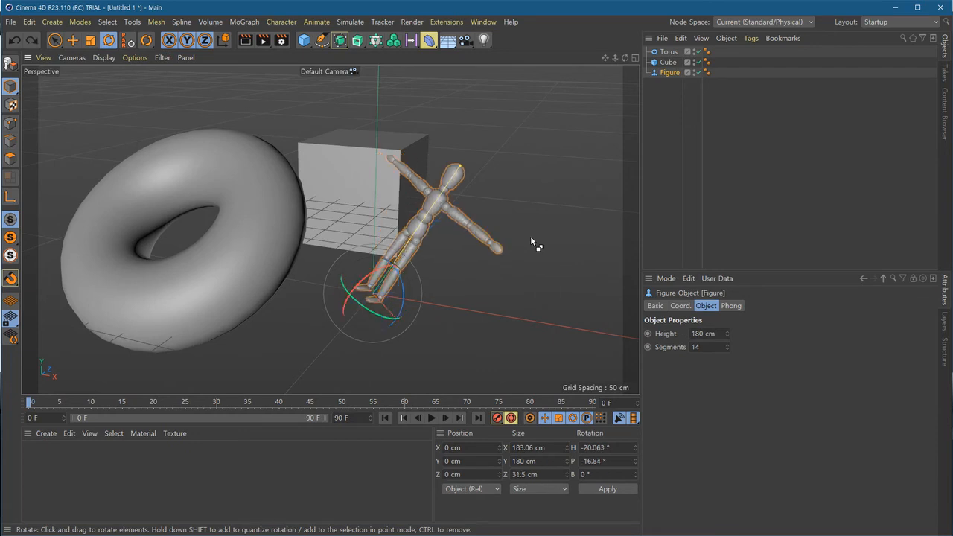
key("ctrl+z")
key("ctrl+z")
key("ctrl+z")
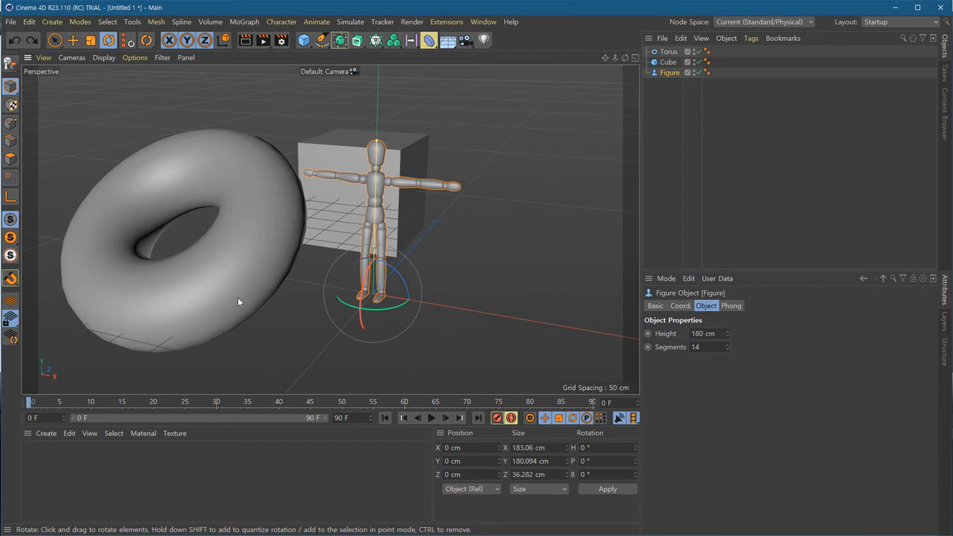
Select the torus and scale it uniformly up and down to a ring radius of about 72.6 cm.
left_click(491, 236)
left_click_drag(283, 271, 374, 301, "alt")
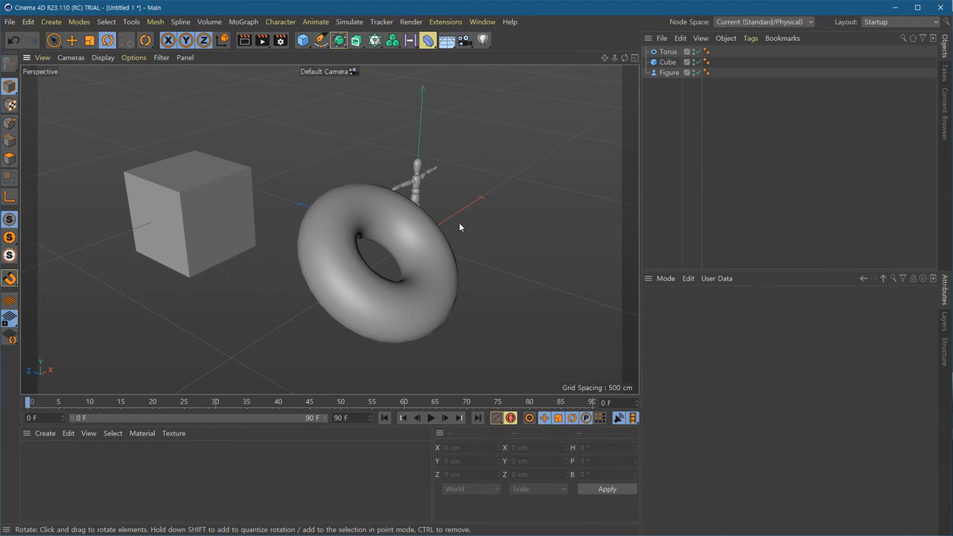
key("t")
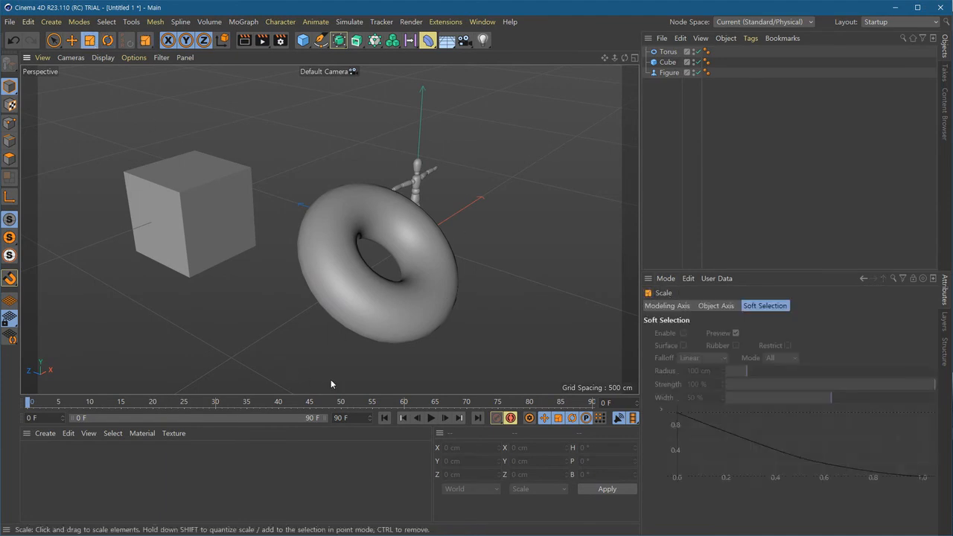
left_click(429, 255)
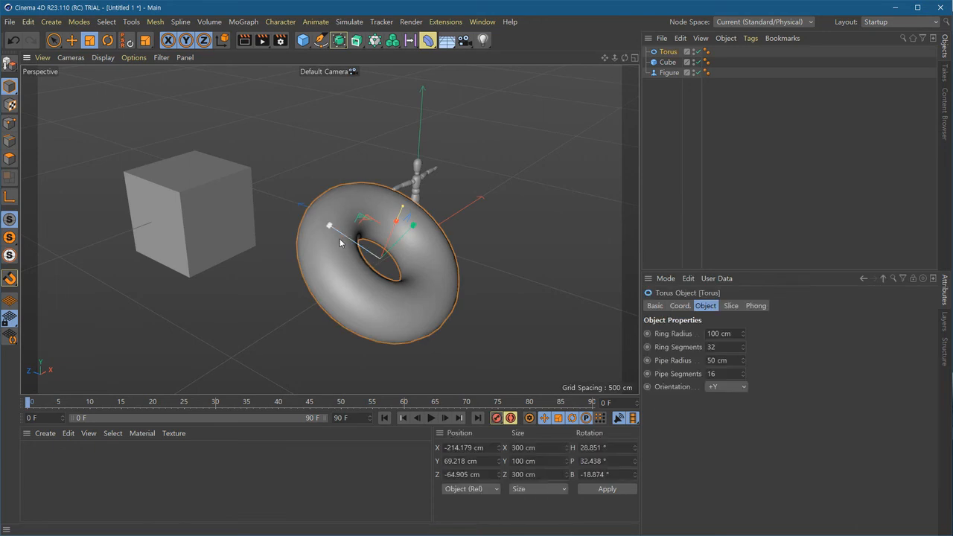
left_click_drag(331, 227, 323, 247)
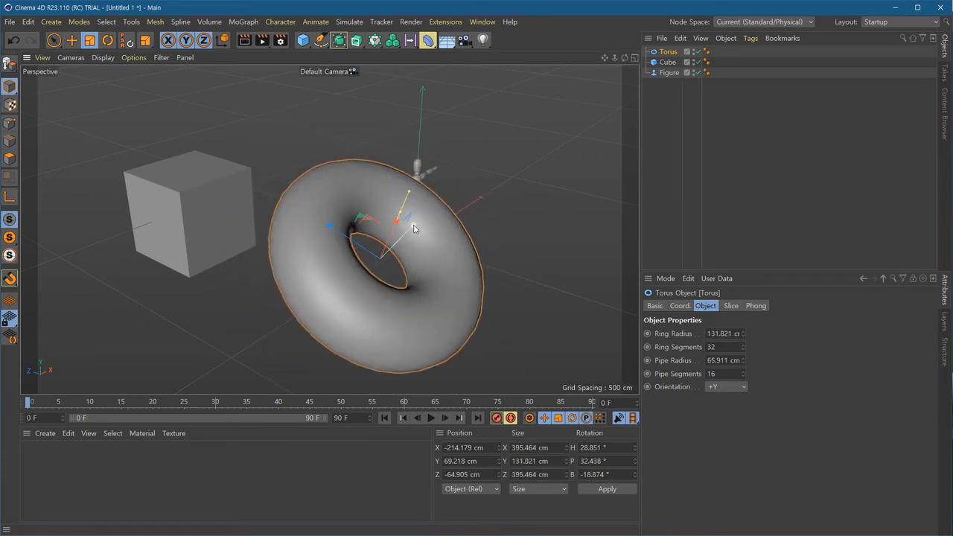
left_click_drag(414, 228, 420, 251)
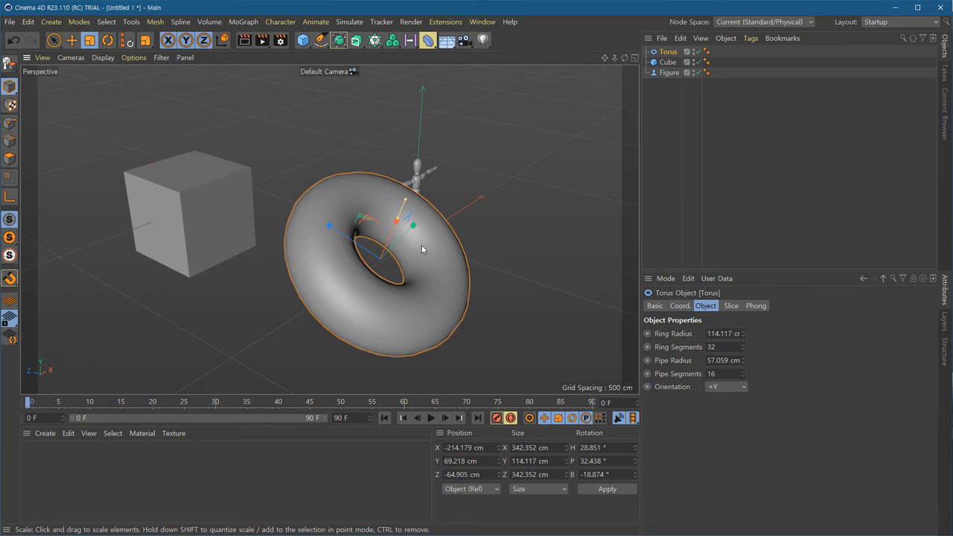
mouse_move(418, 228)
left_mouse_down()
mouse_move(459, 181)
mouse_move(433, 219)
mouse_move(395, 242)
mouse_move(427, 225)
mouse_move(410, 244)
left_mouse_up()
left_click_drag(417, 292, 302, 290, "alt")
left_click_drag(491, 257, 381, 257)
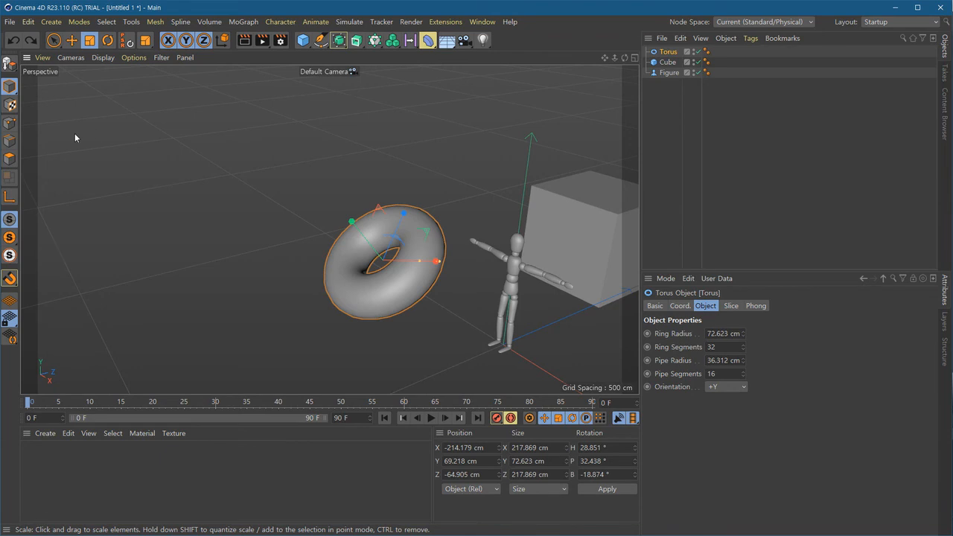
Switch to Object mode, stretch the torus along its Z axis to about 587 cm, and undo the stretch.
left_click(13, 93)
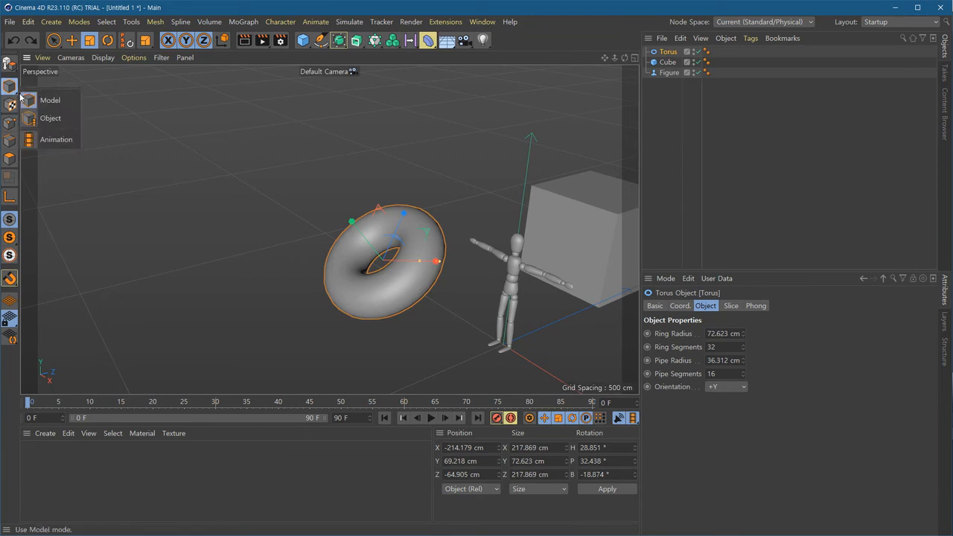
left_click(57, 120)
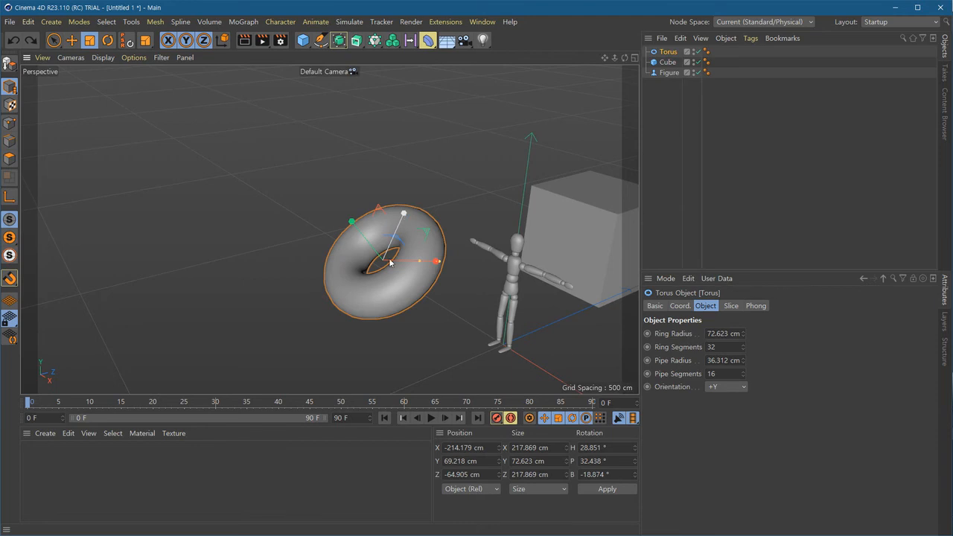
left_click_drag(404, 215, 424, 147)
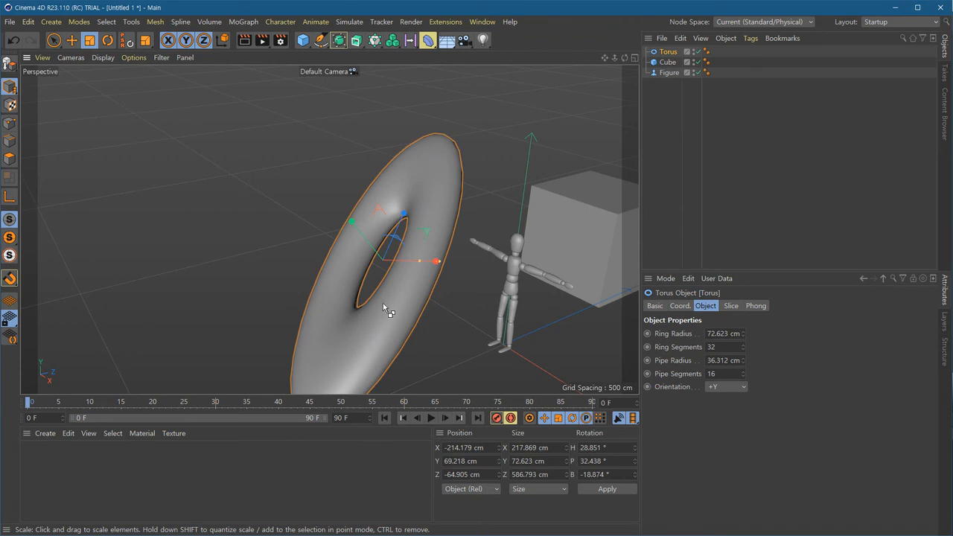
key("ctrl+z")
Try scaling the torus along its Y axis and along its X axis to about 490 cm, undoing each change.
left_click_drag(351, 222, 319, 274)
key("ctrl+z")
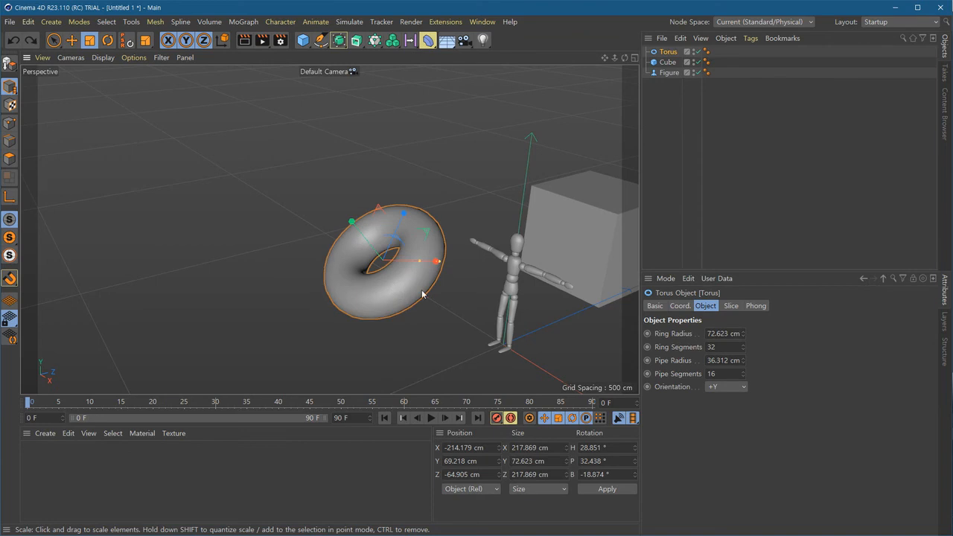
left_click_drag(434, 265, 513, 261)
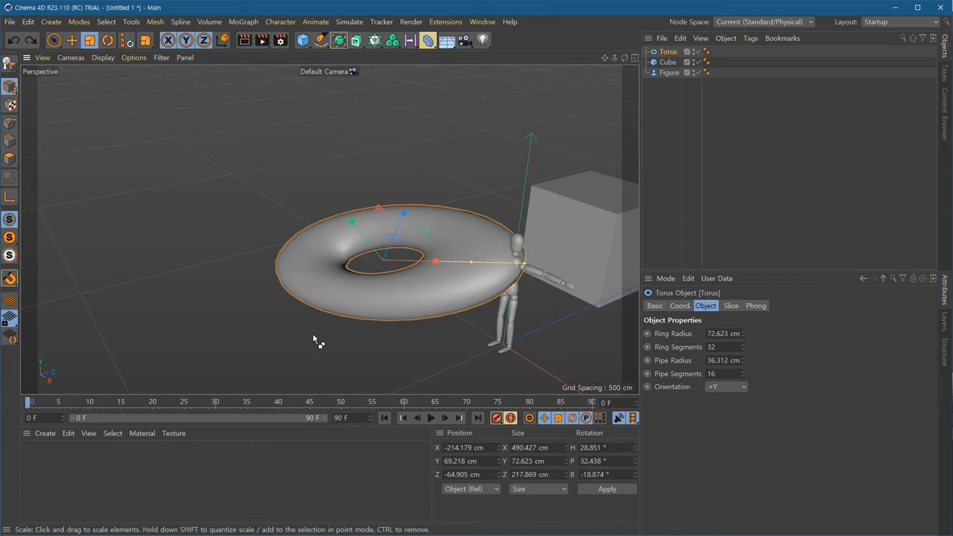
key("ctrl+z")
left_click_drag(313, 336, 314, 336)
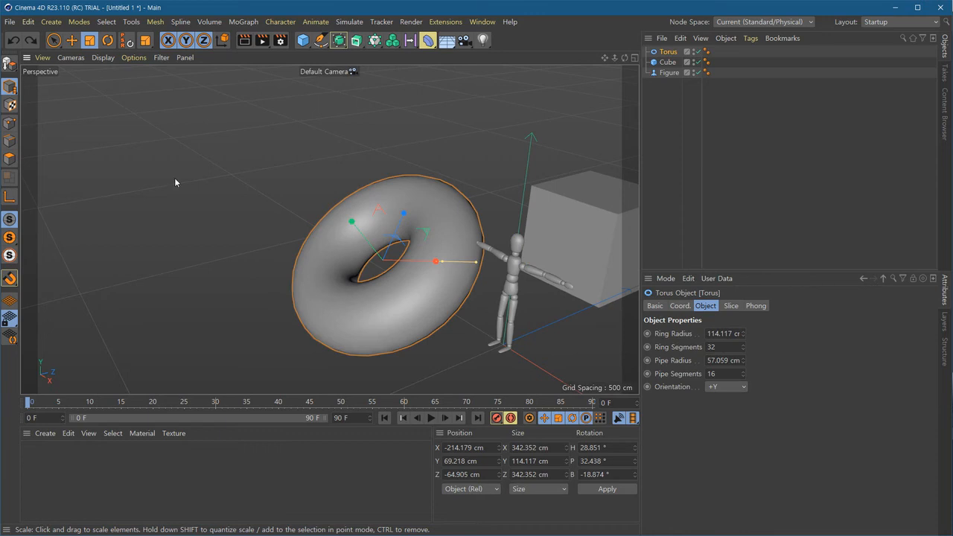
Return to Model mode and scale the torus uniformly to a ring radius of about 64.3 cm.
left_click(11, 88)
left_click(45, 104)
left_click_drag(407, 215, 374, 265)
mouse_move(437, 263)
left_mouse_down()
mouse_move(524, 280)
mouse_move(429, 281)
mouse_move(506, 283)
mouse_move(426, 284)
mouse_move(394, 350)
mouse_move(390, 331)
mouse_move(410, 343)
mouse_move(488, 334)
mouse_move(431, 248)
left_mouse_up()
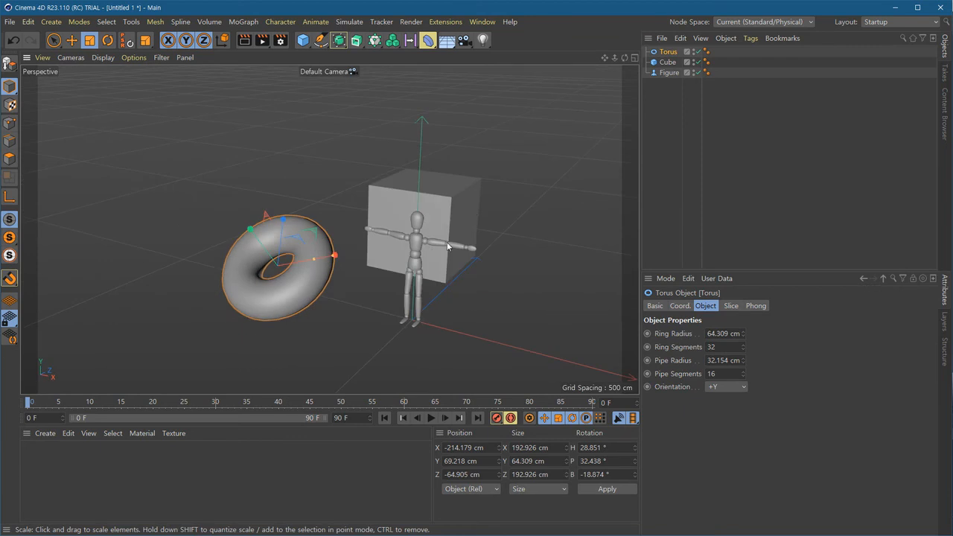
Select and frame the cube, and scale it uniformly in Model mode to about 165 cm per side.
left_click(475, 211)
key("o")
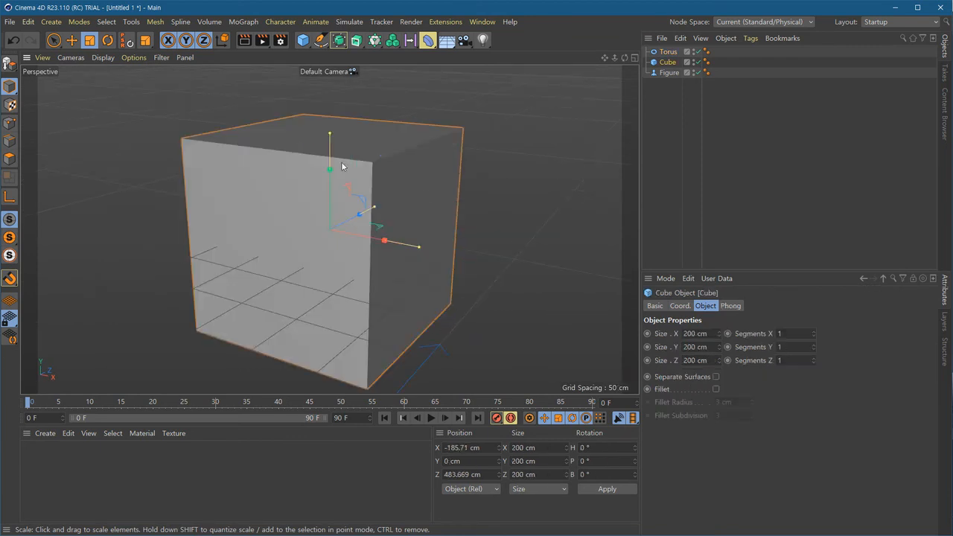
mouse_move(330, 177)
left_mouse_down()
mouse_move(330, 128)
mouse_move(330, 183)
left_mouse_up()
left_click_drag(384, 245, 362, 207)
Switch to Object mode and reshape the cube into a wall, stretching X to about 404 cm, raising Y and thinning Z.
left_click_drag(16, 91, 46, 119)
left_click_drag(388, 251, 472, 260)
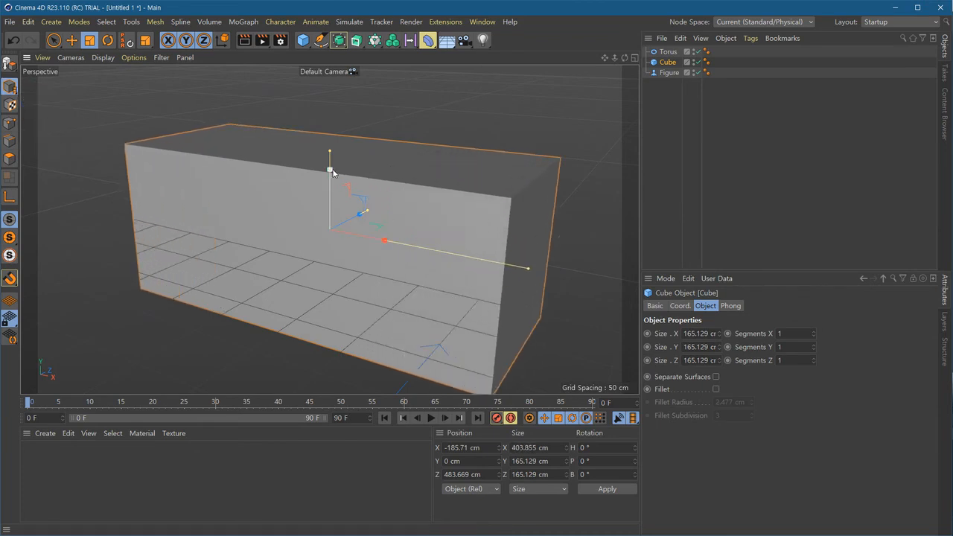
left_click_drag(331, 168, 329, 132)
left_click_drag(359, 216, 338, 225)
left_click_drag(490, 322, 398, 341, "alt")
scroll(416, 313, "down", 4)
Return to Model mode and scale the wall uniformly to about 425 × 281 × 51 cm.
left_click_drag(13, 87, 40, 98)
left_click(304, 243)
left_click(396, 222)
left_click_drag(423, 207, 435, 233)
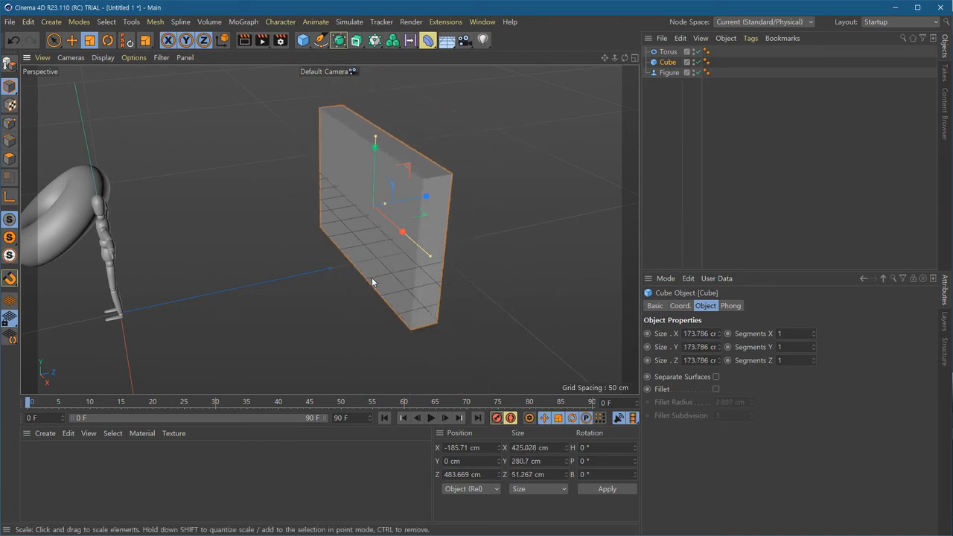
Move the wall close behind the figure and torus, and clear the selection.
middle_click_drag(385, 270, 442, 285, "alt")
key("e")
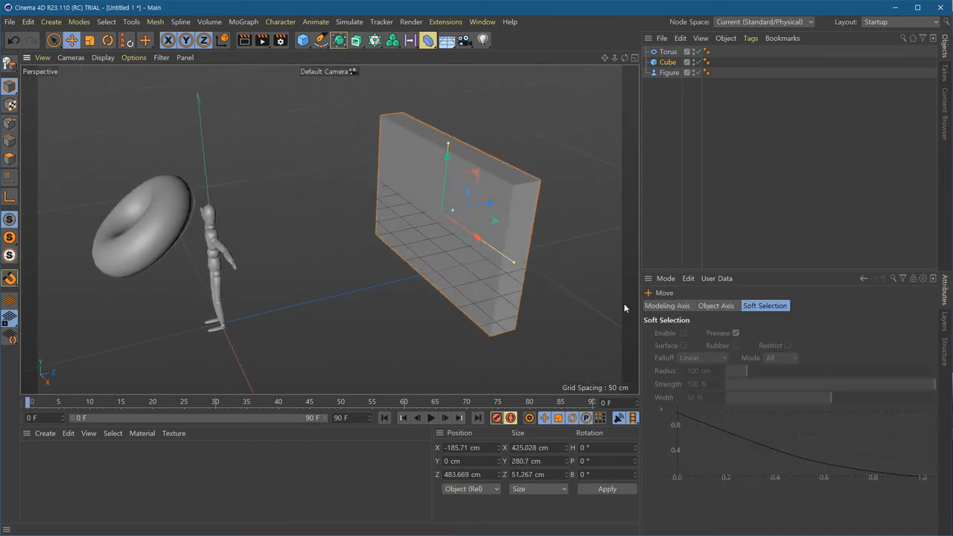
left_click_drag(496, 214, 401, 342)
right_click_drag(401, 342, 466, 343, "alt")
left_click(345, 359)
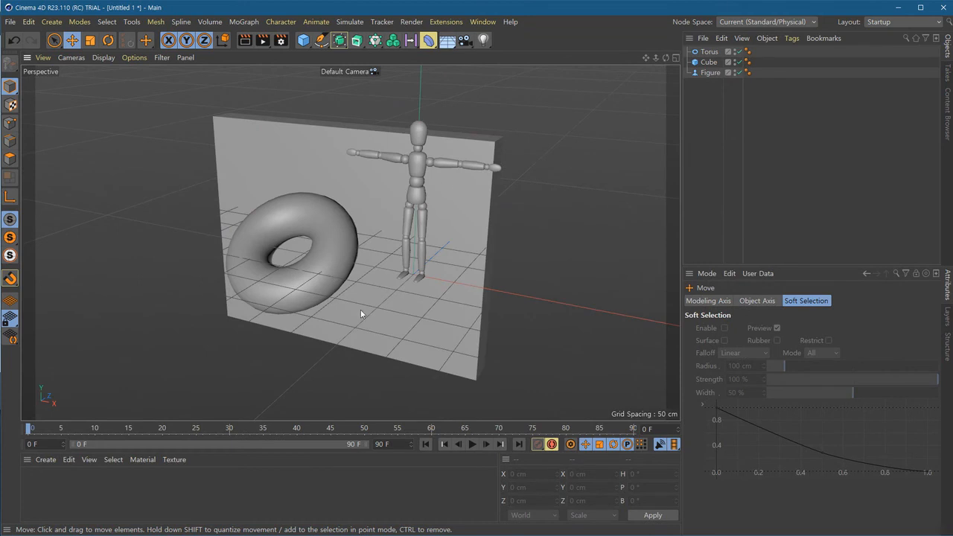
Select the torus, copy it to the clipboard, and clear the selection.
left_click(329, 249)
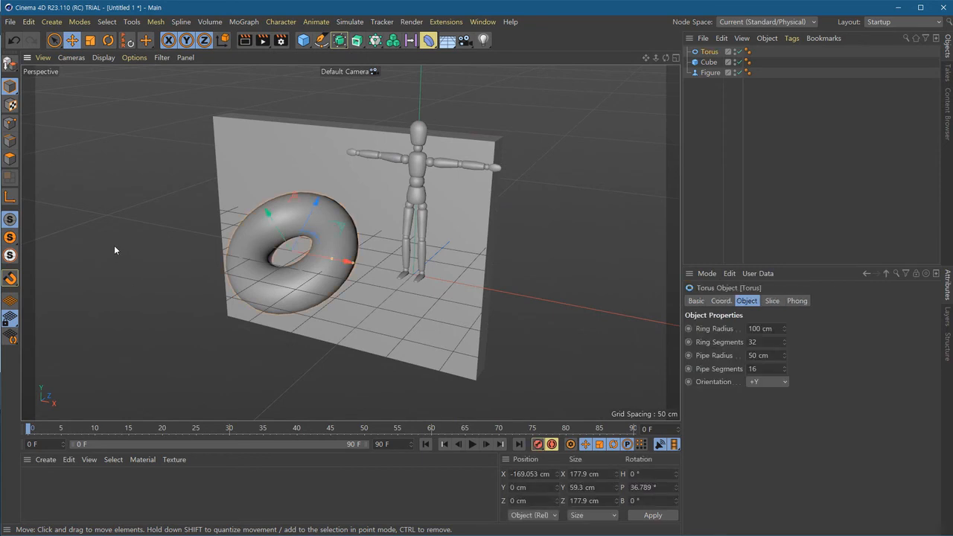
left_click(28, 21)
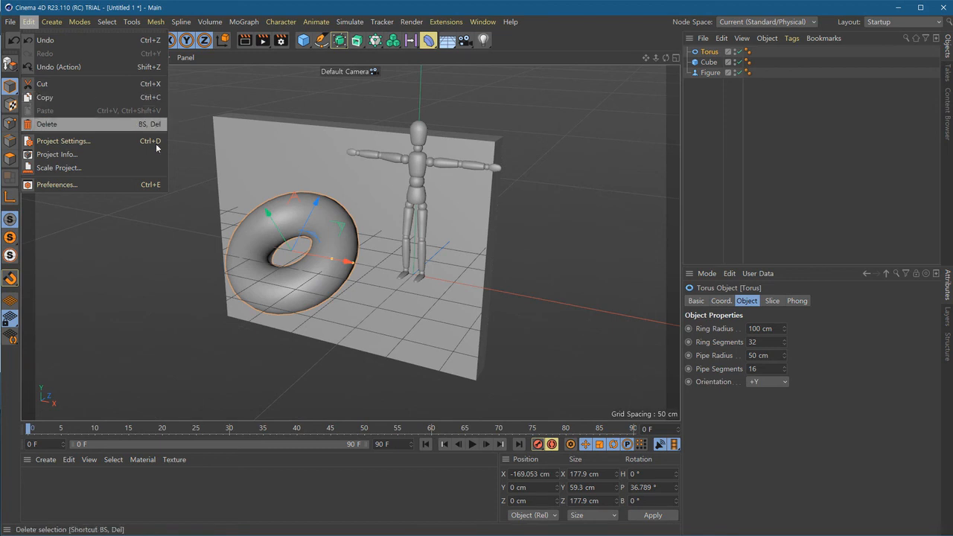
left_click(130, 296)
left_click(293, 377)
left_click(313, 284)
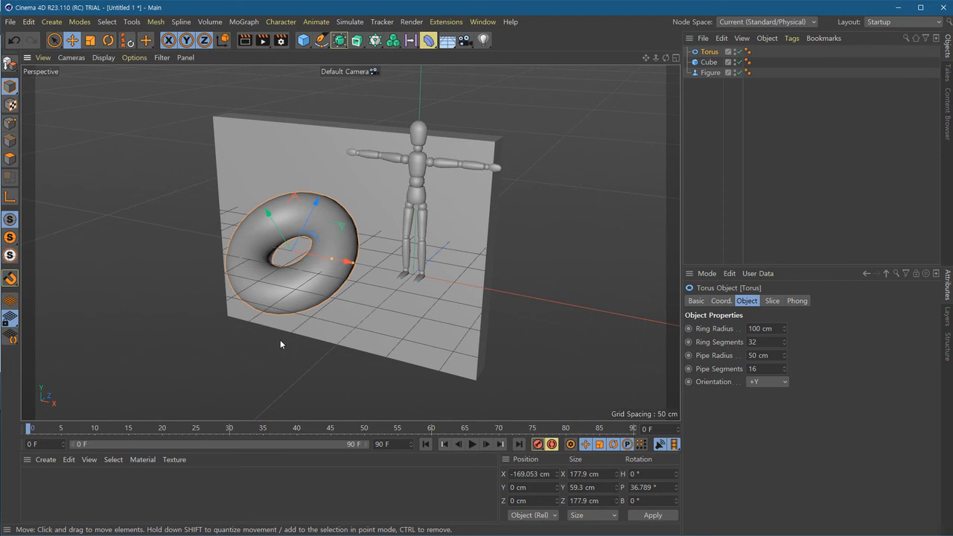
left_click(187, 262)
Paste the copied torus and move the duplicate along X to about 79 cm.
left_click(28, 21)
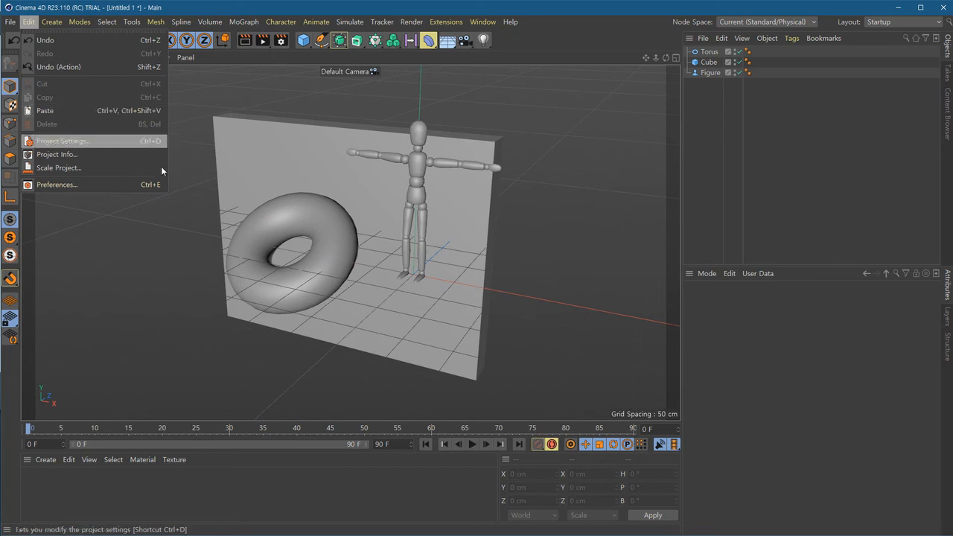
left_click(153, 308)
key("ctrl+v")
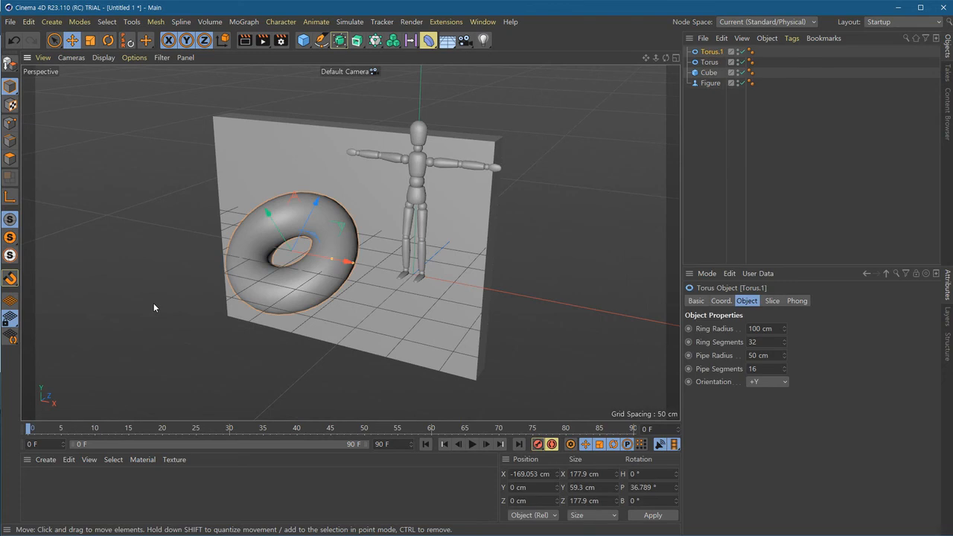
left_click(712, 62)
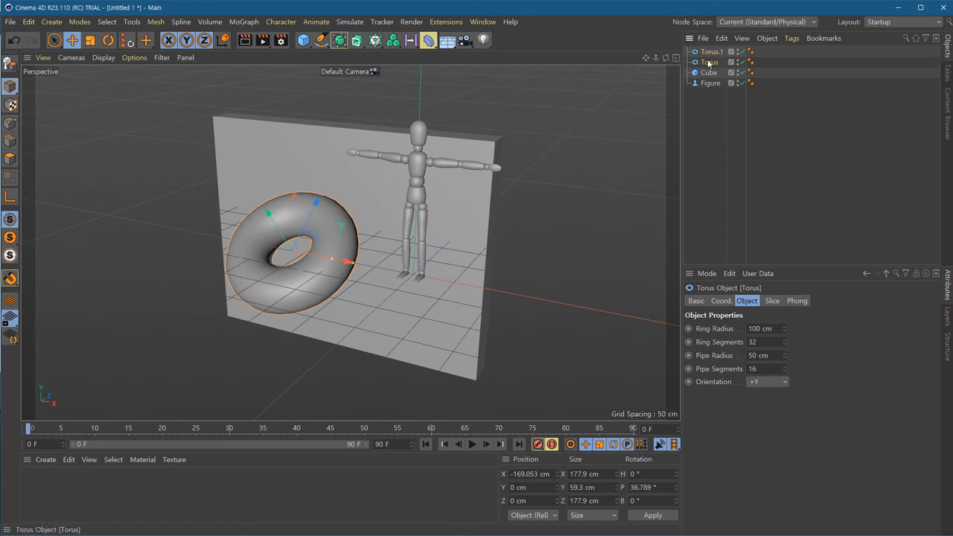
left_click_drag(345, 262, 543, 303)
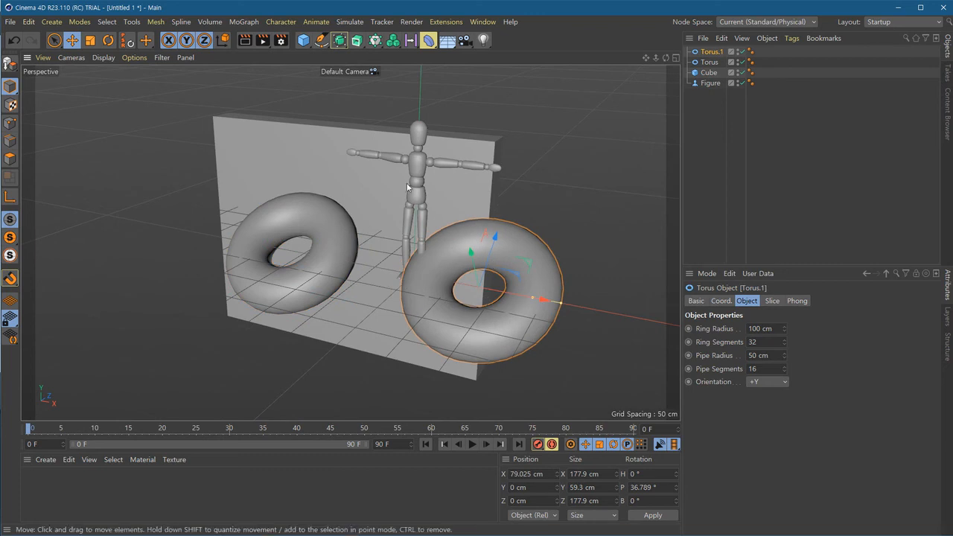
Copy and paste the wall, and move the duplicate back along Z to about 305 cm.
left_click(547, 212)
left_click_drag(546, 225, 368, 204, "alt")
left_click(407, 270)
left_click_drag(406, 271, 403, 265, "alt")
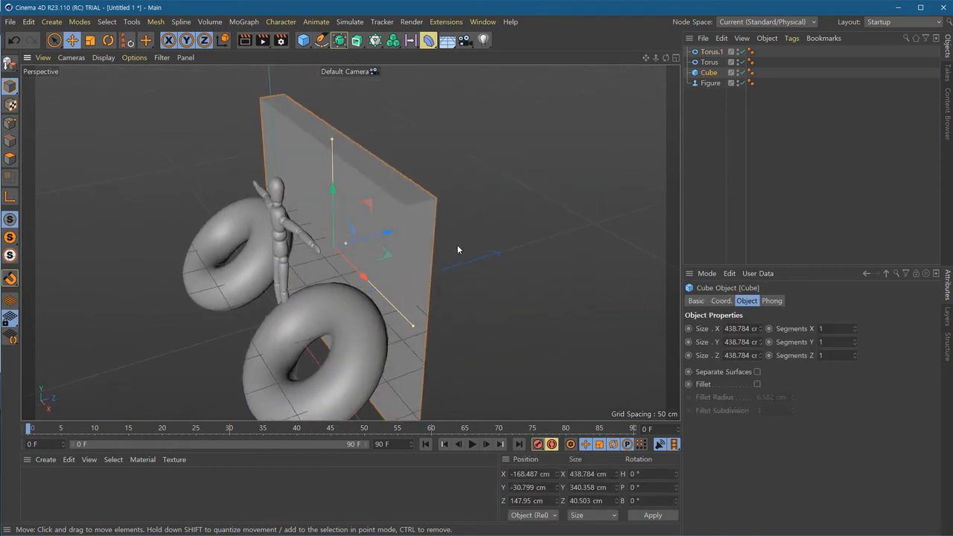
left_click(509, 195)
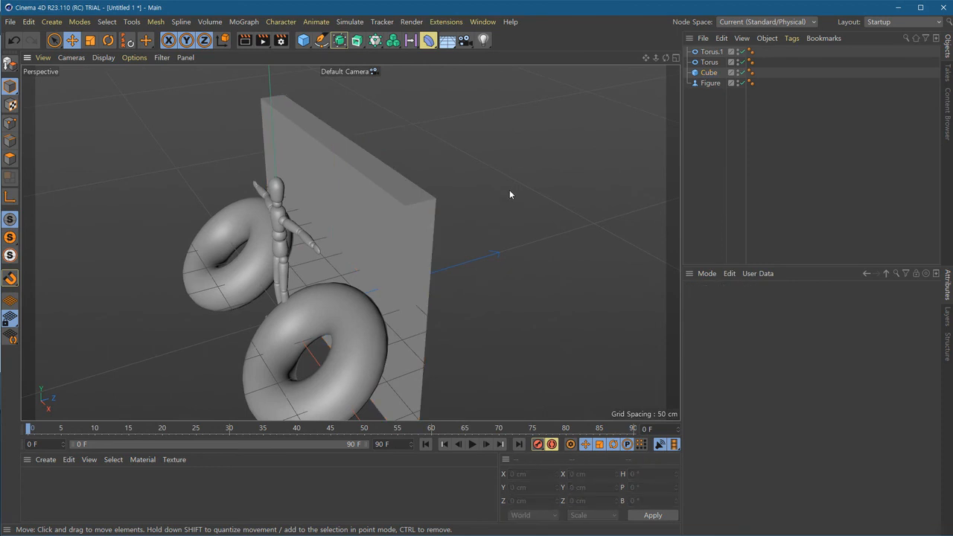
key("ctrl+v")
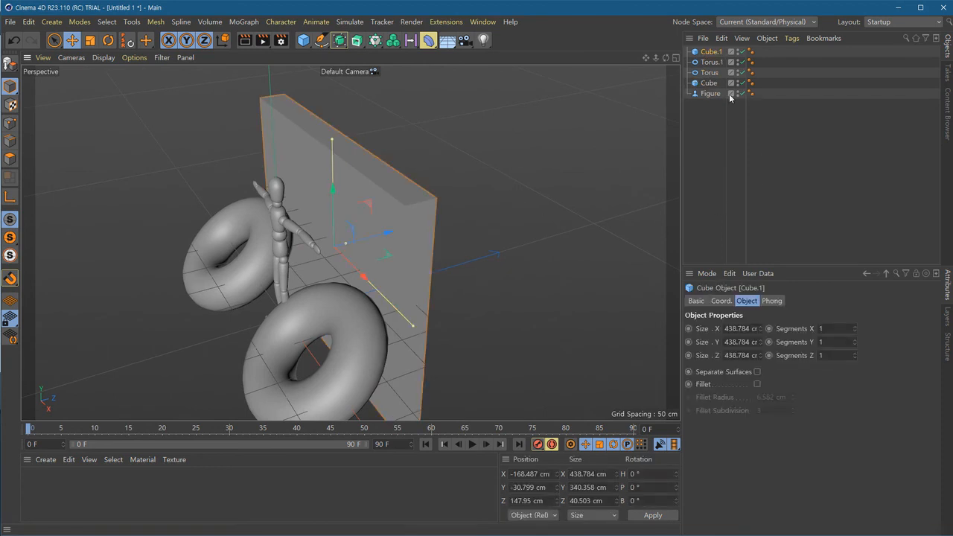
left_click_drag(386, 232, 447, 216)
left_click_drag(502, 336, 437, 334, "alt")
right_click_drag(361, 322, 408, 332, "alt")
left_click_drag(399, 316, 384, 345, "alt")
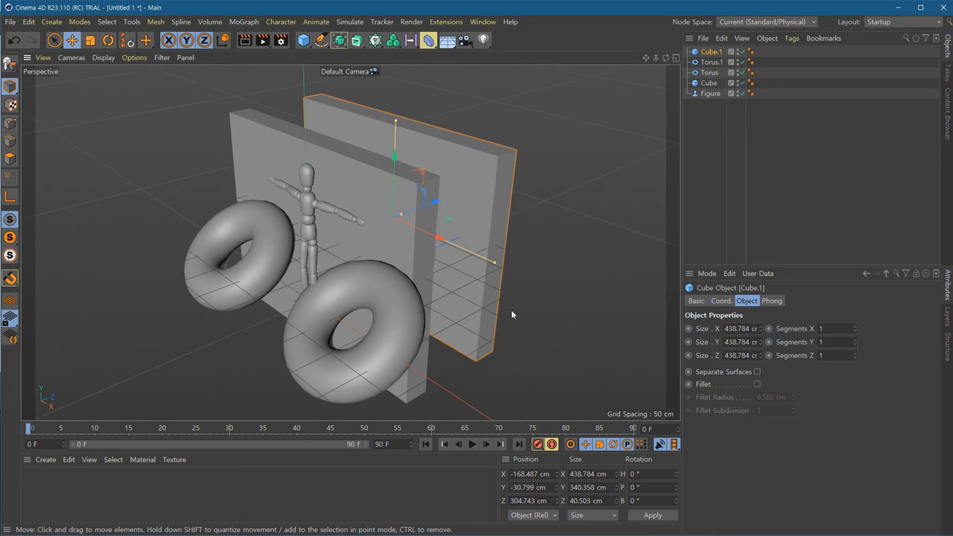
Delete the duplicated torus and the duplicated wall.
left_click(547, 225)
left_click_drag(473, 293, 417, 322, "alt")
scroll(417, 322, "down", 3)
middle_click_drag(417, 321, 470, 316, "alt")
left_click(447, 303)
key("Delete")
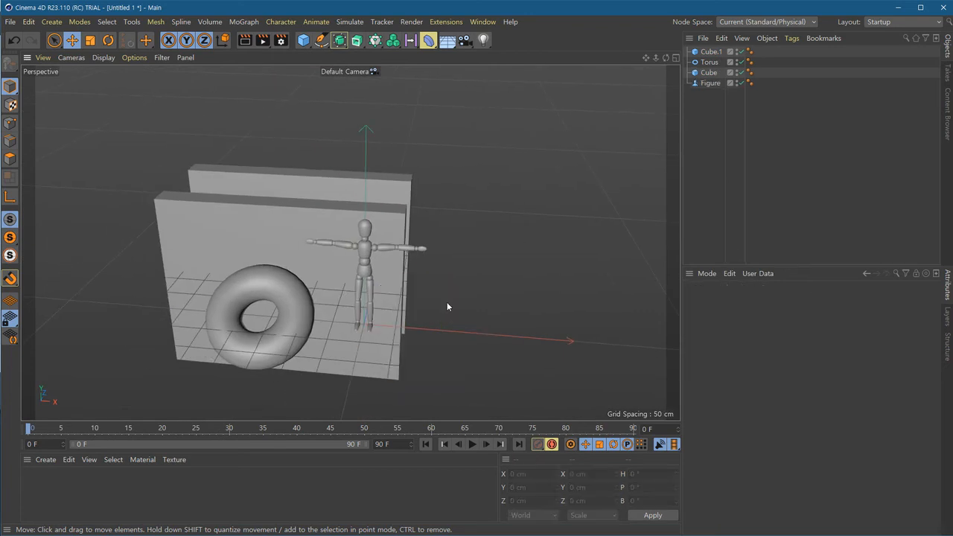
left_click(350, 182)
key("Delete")
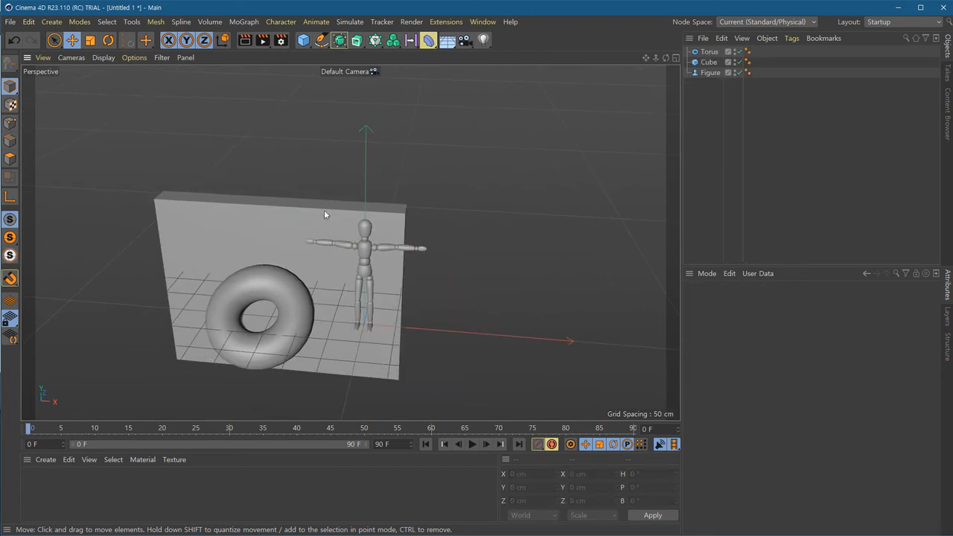
Duplicate the torus directly with the Move tool, placing the copy along X at about 118 cm.
left_click_drag(378, 320, 357, 342, "alt")
left_click(339, 328)
right_click_drag(339, 330, 402, 370, "alt")
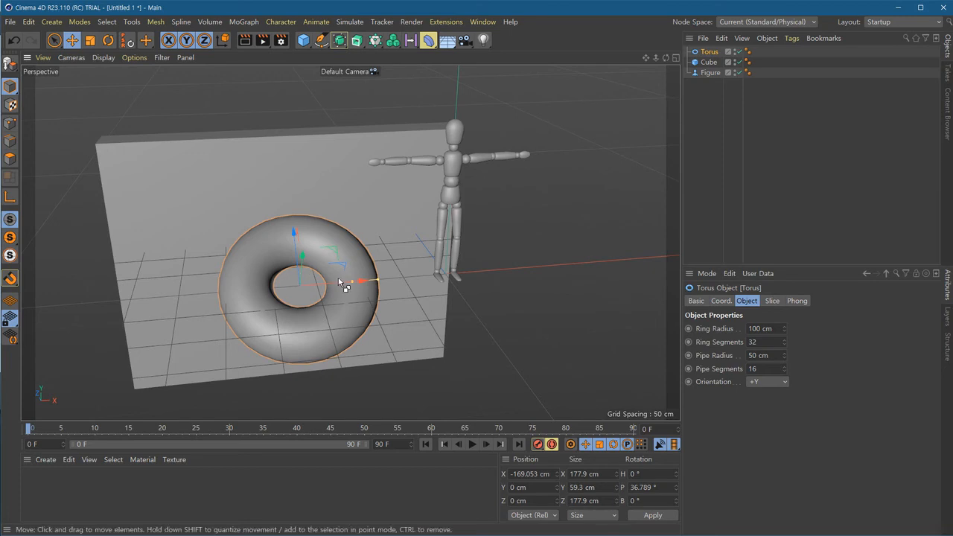
left_click_drag(379, 299, 599, 262, "ctrl")
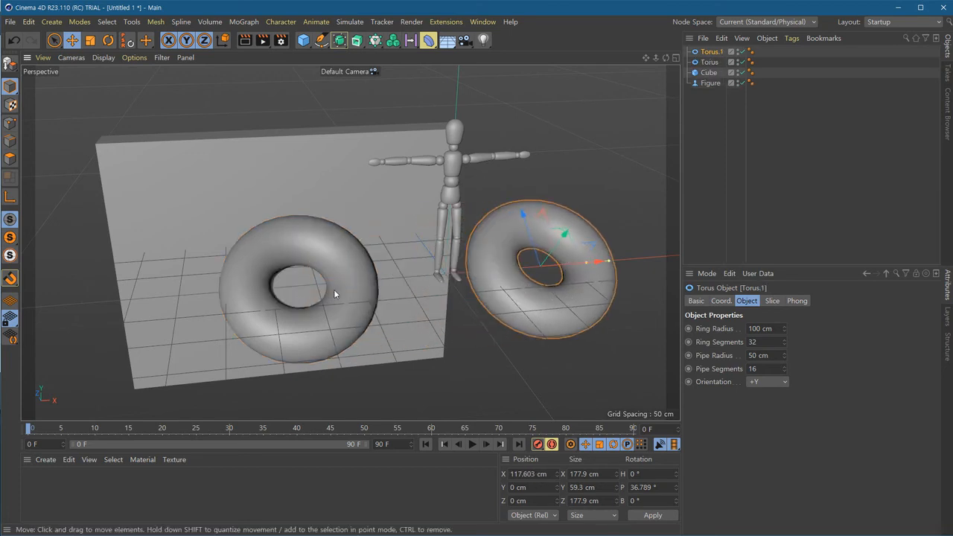
Duplicate the wall directly with the Move tool, placing the copy along Z at about 399 cm.
left_click_drag(429, 320, 460, 221, "alt")
left_click(461, 221)
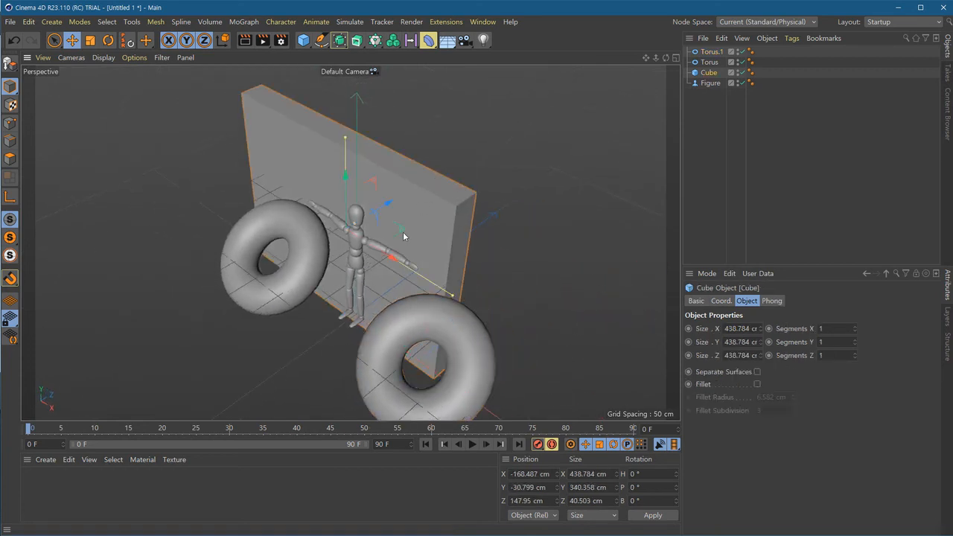
left_click_drag(389, 206, 476, 142, "ctrl")
scroll(378, 231, "down", 10)
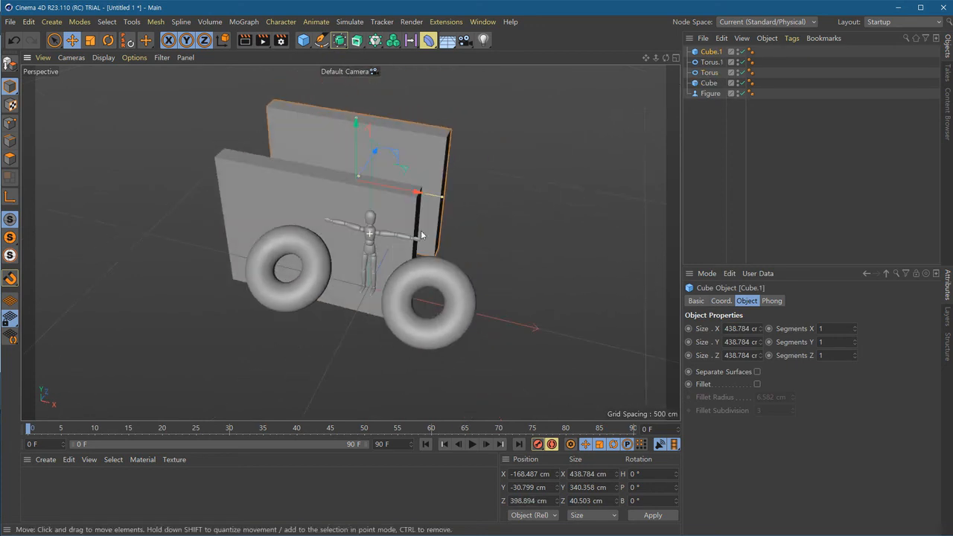
Duplicate the figure with the Move tool, placing the copy along X at about -476 cm.
left_click(381, 235)
left_click_drag(353, 267, 225, 294, "alt")
left_click(327, 353)
left_click_drag(327, 353, 394, 327, "alt")
Duplicate the original figure again with the Move tool, placing the copy along X at about 380 cm.
left_click(437, 207)
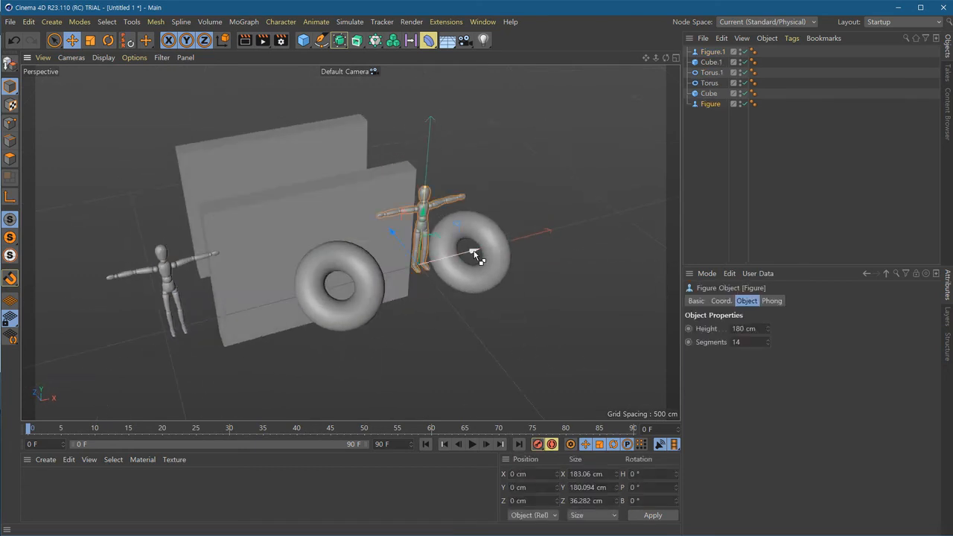
left_click_drag(477, 255, 620, 206, "ctrl")
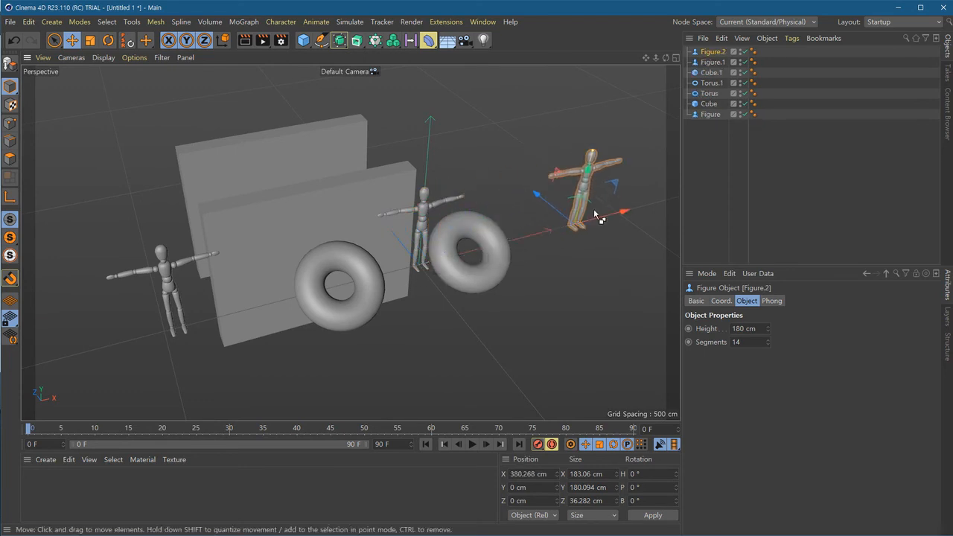
left_click_drag(456, 269, 439, 297, "alt")
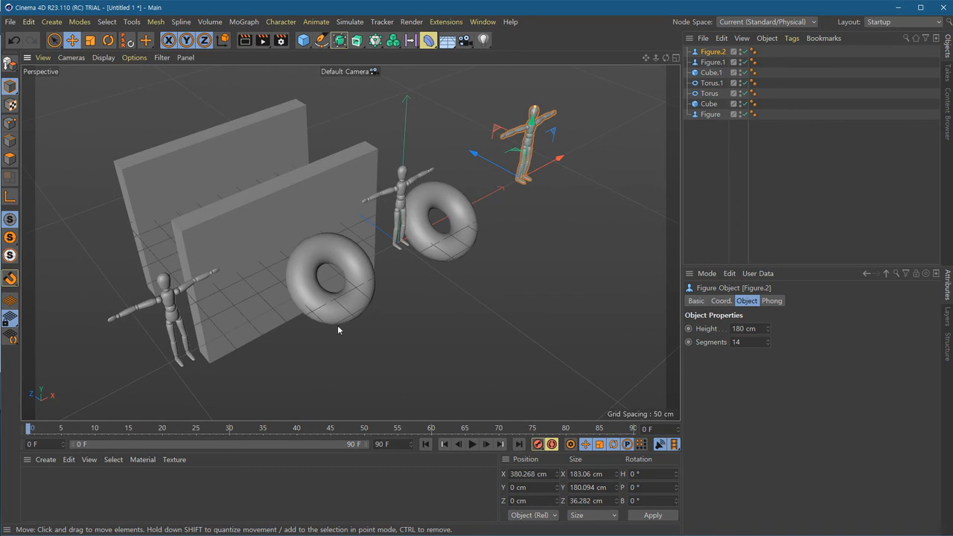
Duplicate the original wall with the Move tool, placing the copy along X at about 472 cm.
left_click(562, 318)
scroll(439, 320, "down", 5)
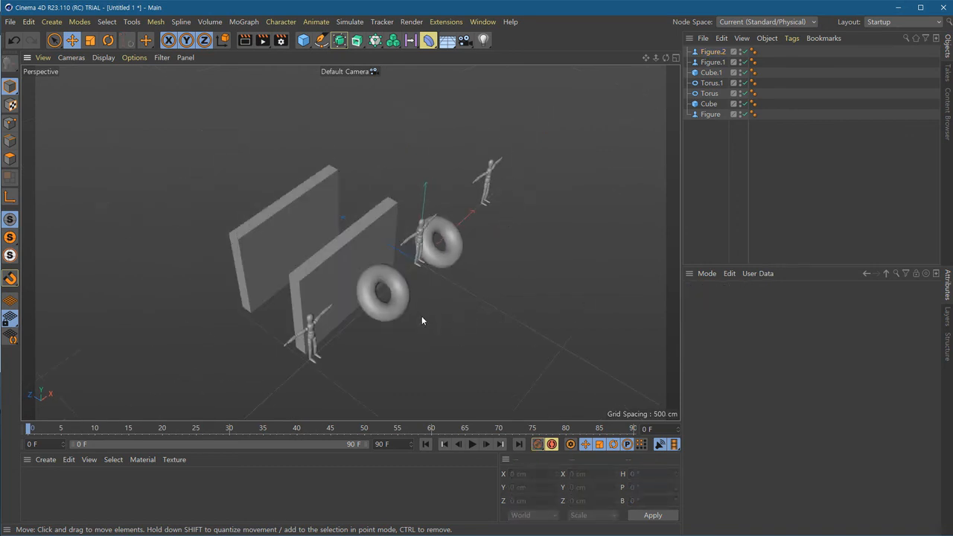
left_click(350, 241)
left_click_drag(387, 247, 490, 146, "ctrl")
left_click(551, 246)
Duplicate a torus along X to just beyond the newest wall copy, and clear the selection.
left_click_drag(551, 247, 644, 186, "alt")
left_click(437, 270)
left_click(584, 271)
left_click_drag(495, 307, 356, 318, "alt")
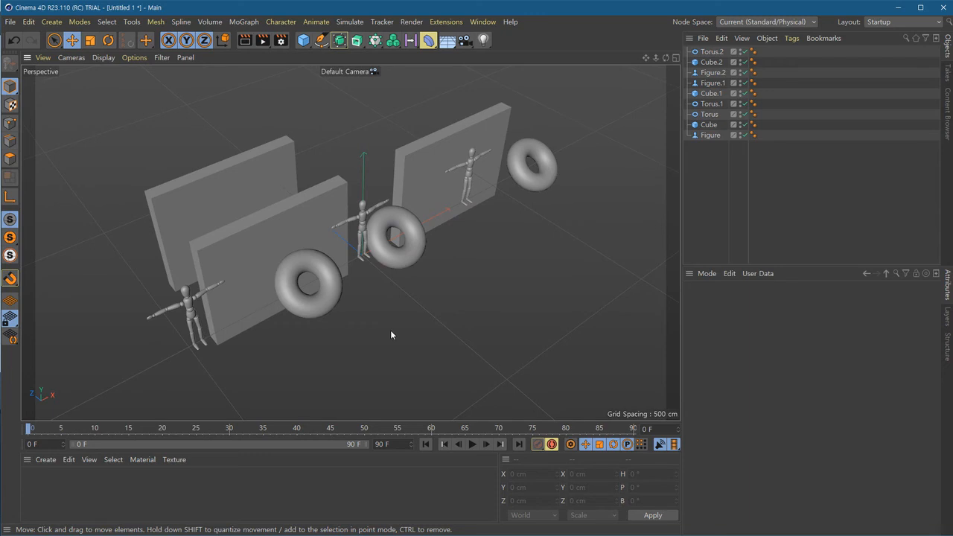
left_click_drag(429, 293, 440, 312, "alt")
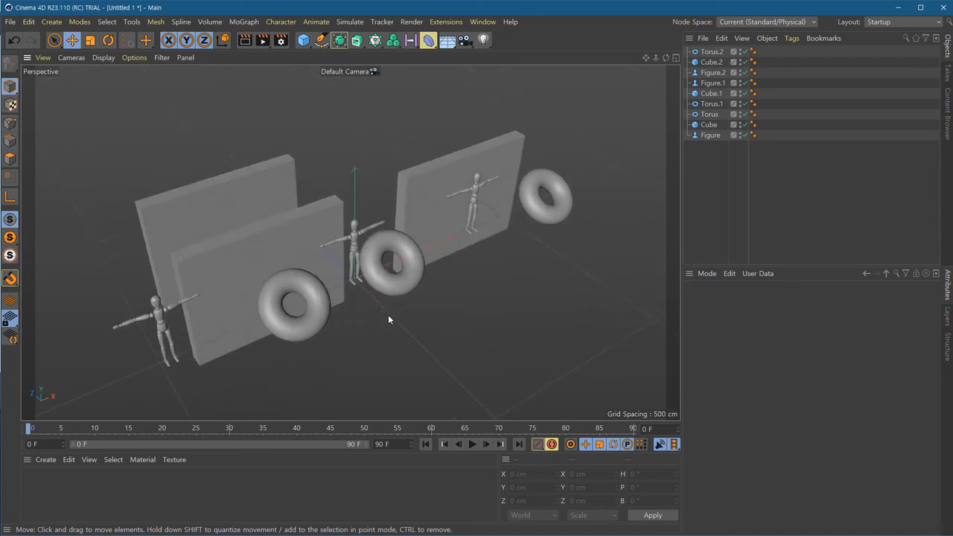
Select the walls and the tori individually in the viewport, one after another.
left_click(147, 214)
left_click(213, 272)
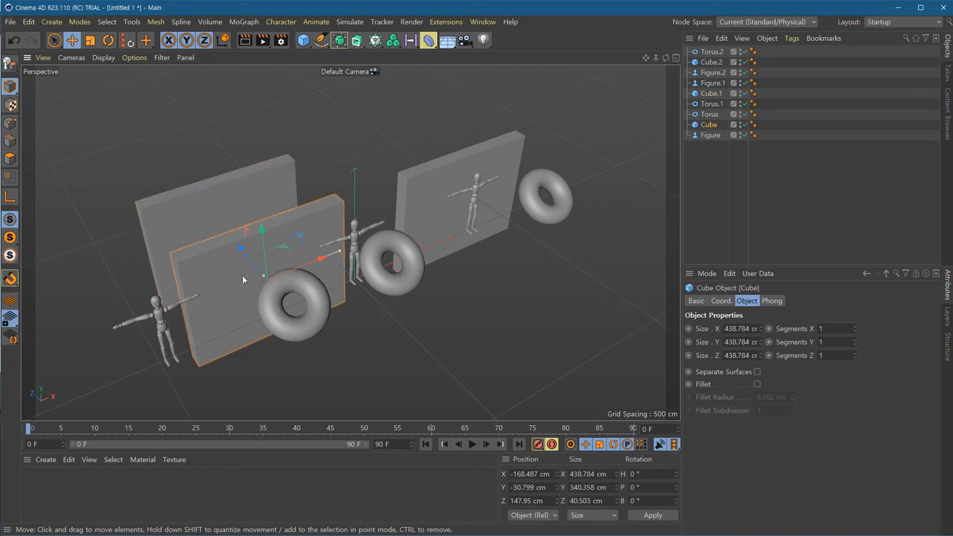
left_click(377, 249)
left_click(452, 184)
left_click(545, 215)
left_click(413, 275)
left_click(303, 318)
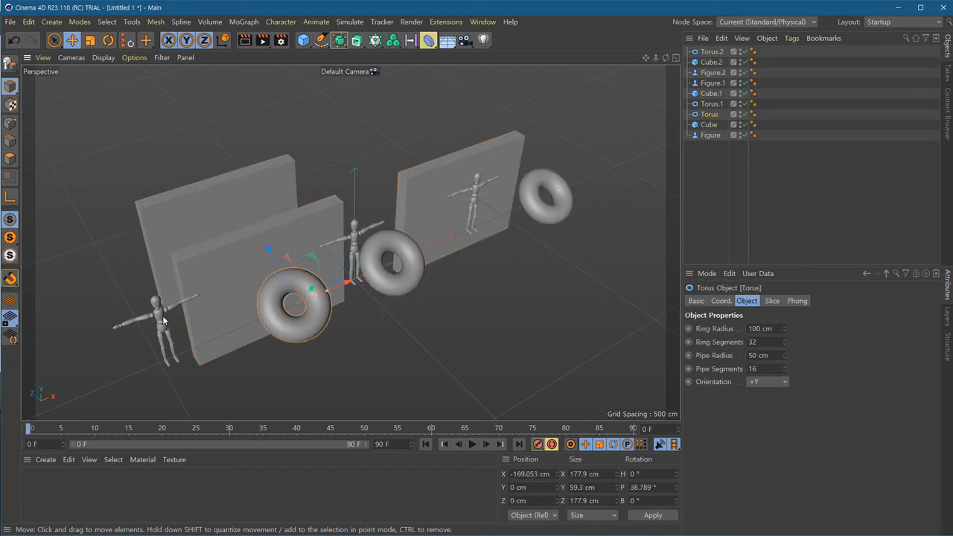
Select figures and tori one at a time, ending with only the wall copy farthest along X selected.
left_click(174, 321)
left_click(357, 247)
left_click(474, 198)
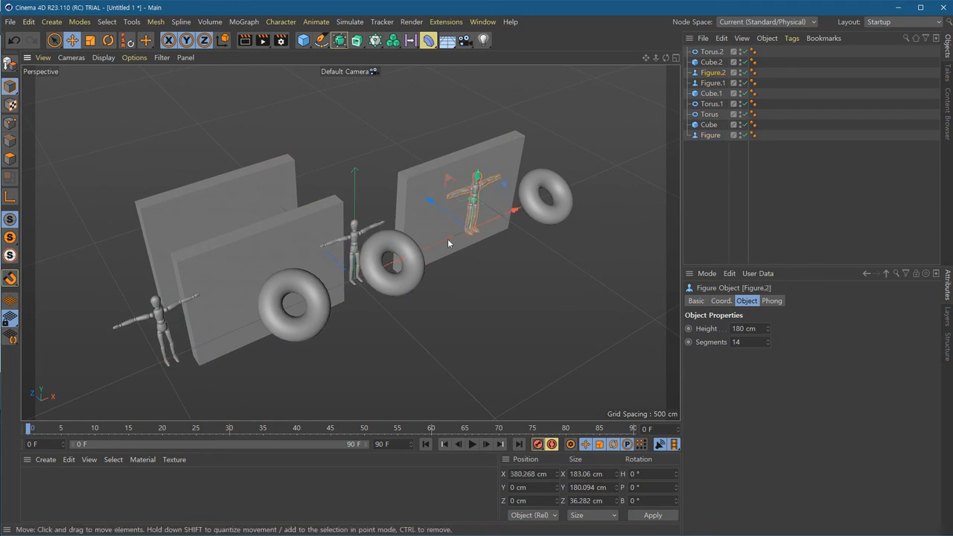
left_click(415, 265)
left_click(297, 327)
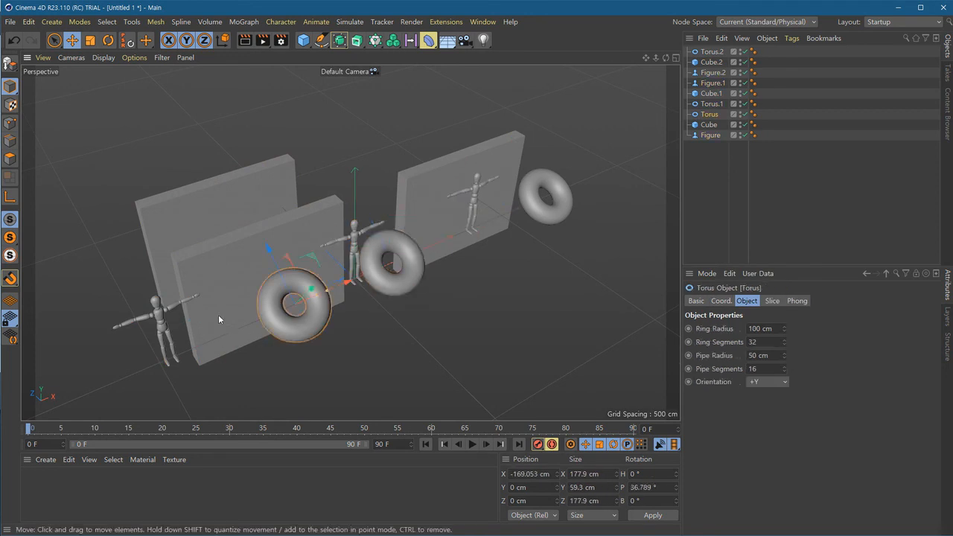
left_click(164, 317)
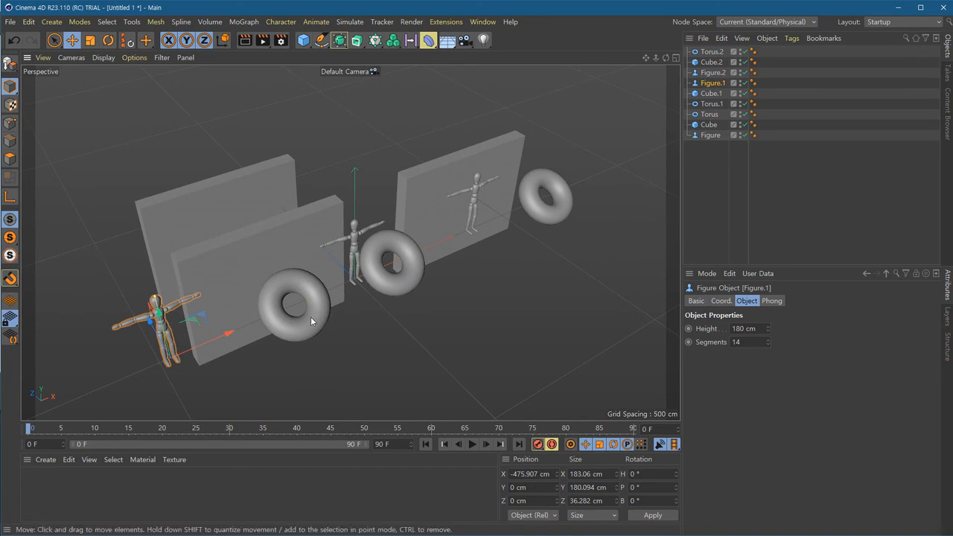
left_click(312, 288)
left_click(358, 242)
left_click(381, 238)
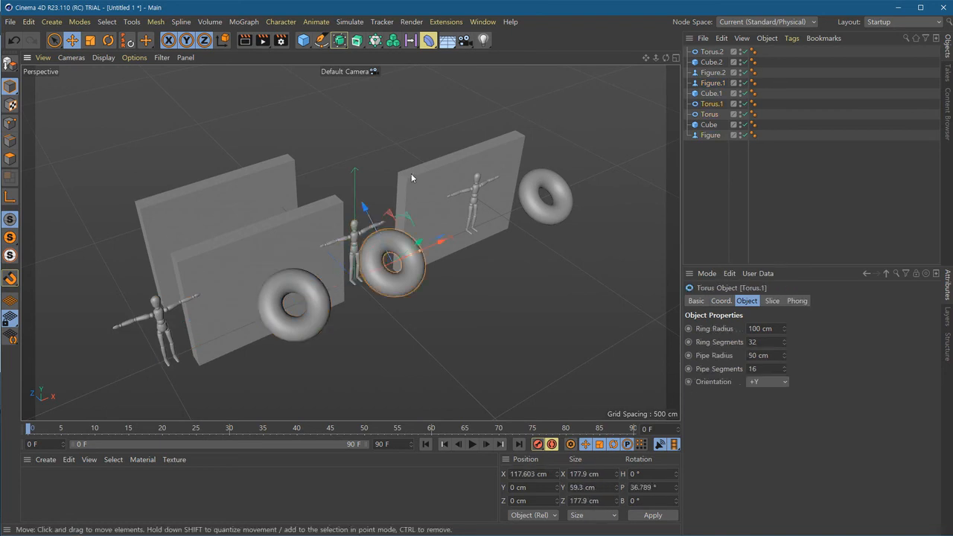
left_click(411, 175)
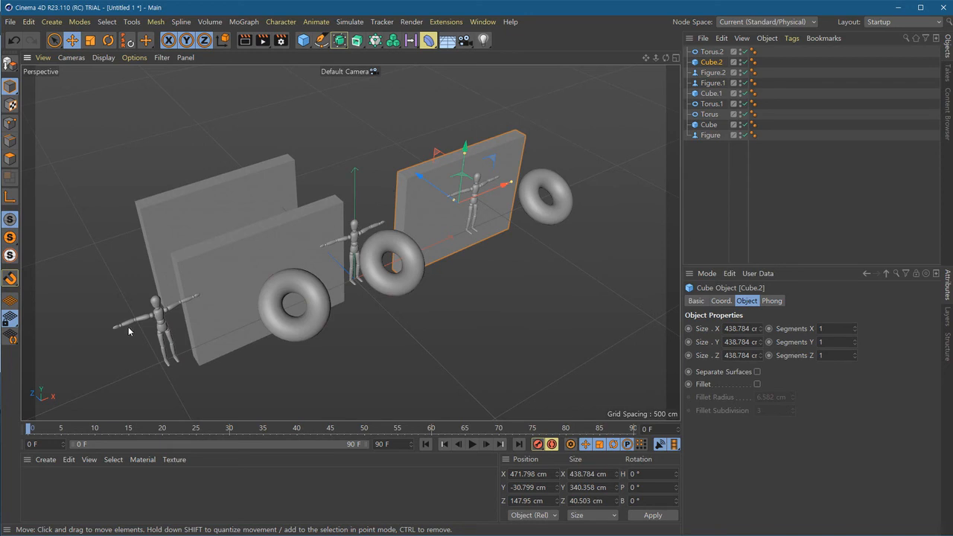
Clear the selection and switch between the Live Selection and Rectangle Selection tools, ending with Live Selection.
left_click(108, 269)
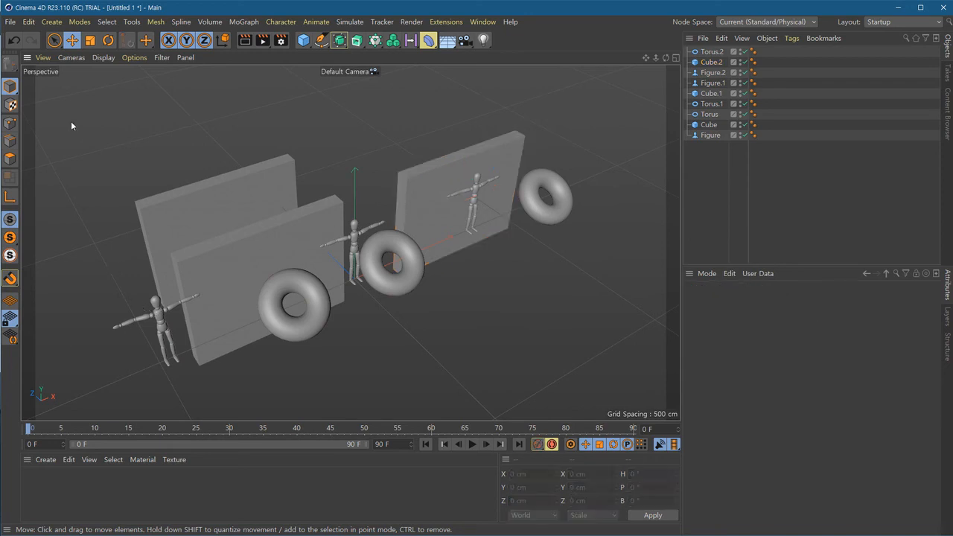
left_click(60, 44)
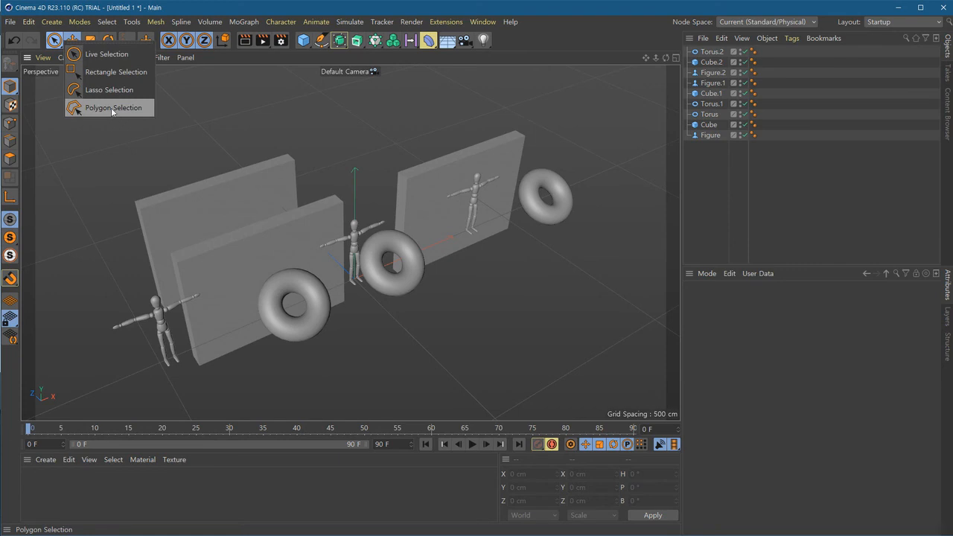
left_click(110, 61)
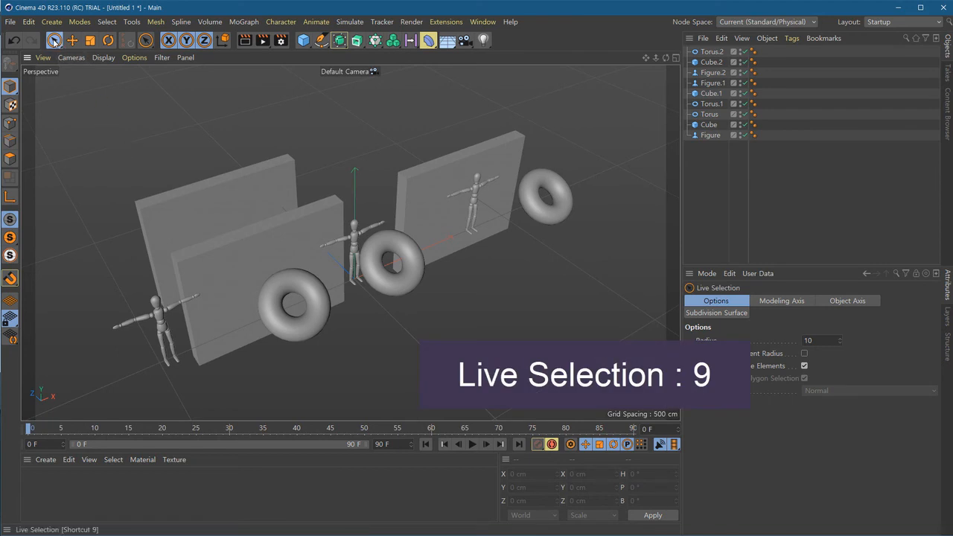
key("0")
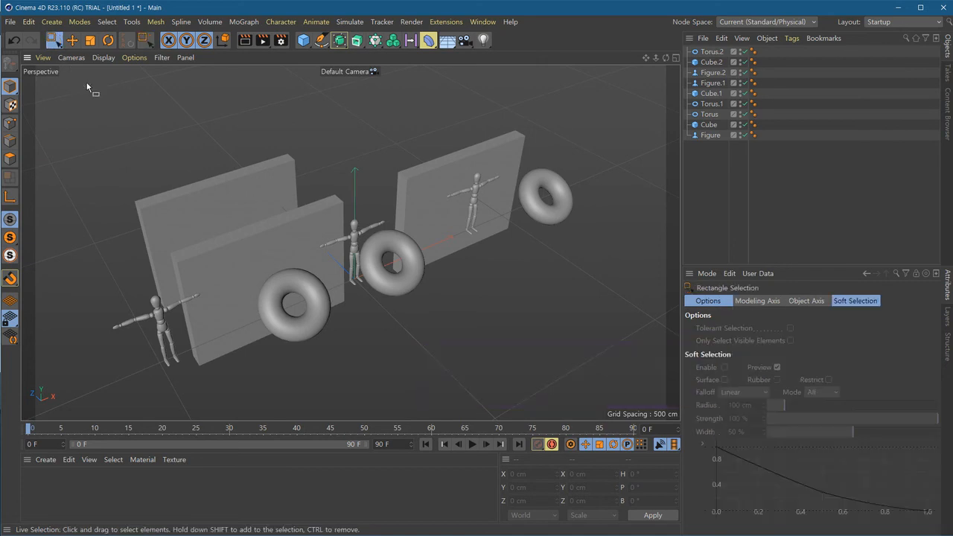
left_click(60, 49)
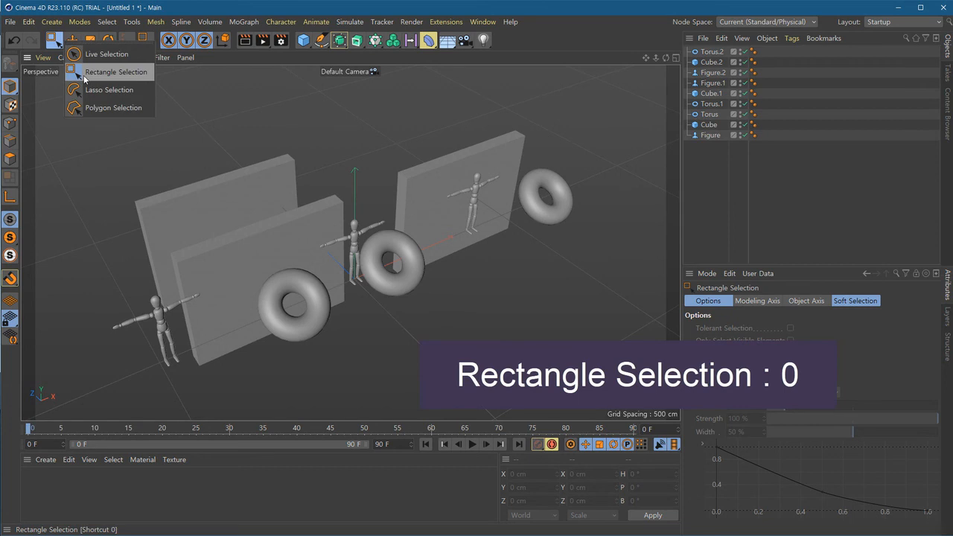
left_click(77, 74)
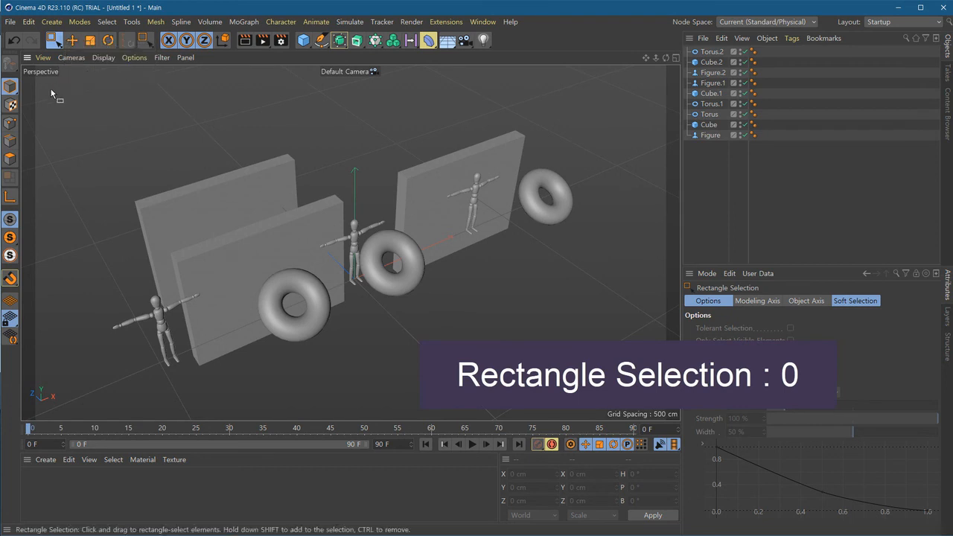
key("9")
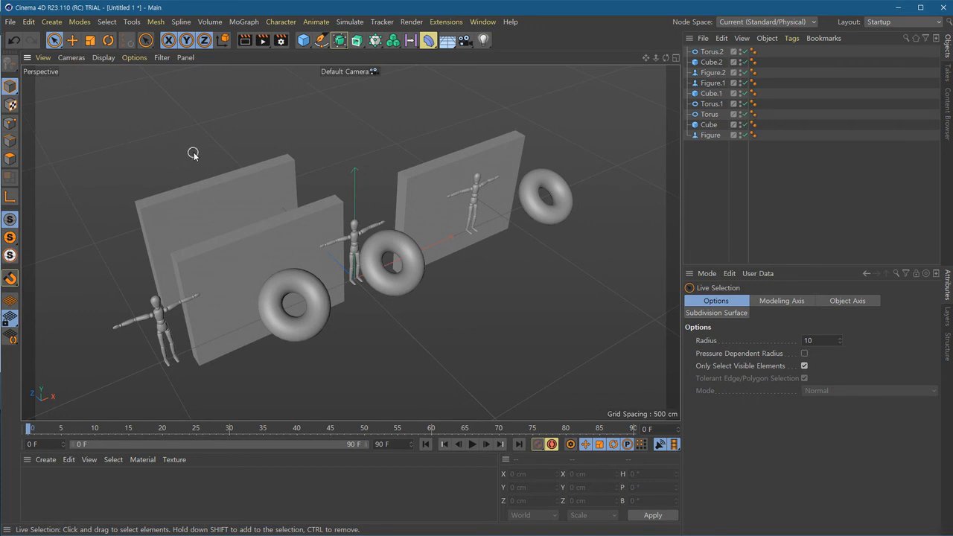
Brush-select the three walls, two tori and middle figure with Live Selection, and then only the wall, figure and torus farthest along X.
left_click(213, 204)
mouse_move(213, 203)
left_mouse_down()
mouse_move(312, 297)
mouse_move(398, 272)
mouse_move(346, 349)
left_mouse_up()
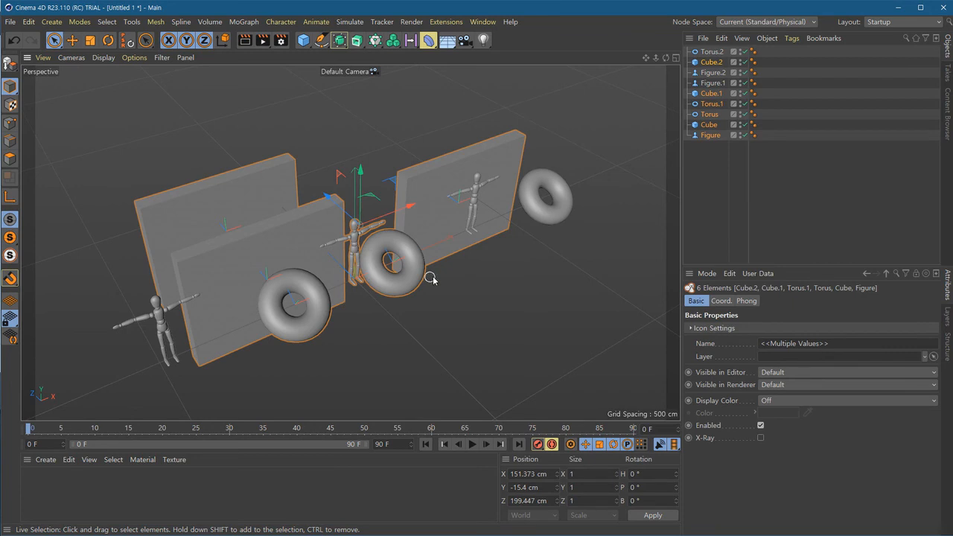
left_click(593, 114)
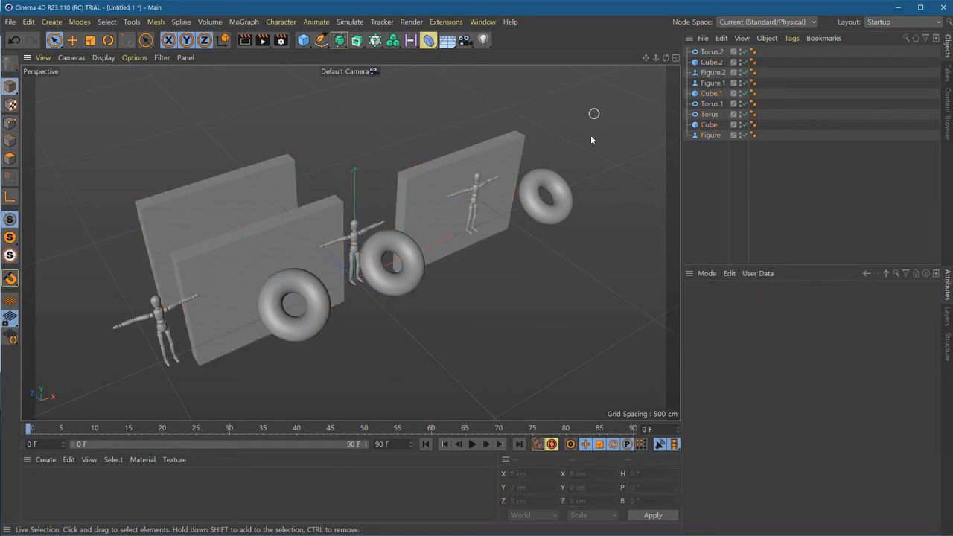
mouse_move(594, 219)
left_mouse_down()
mouse_move(542, 196)
mouse_move(469, 204)
left_mouse_up()
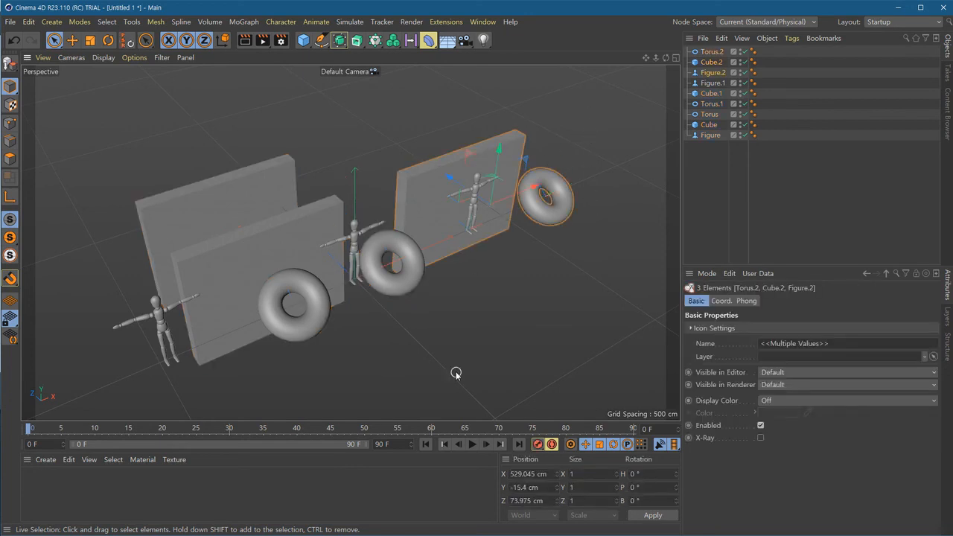
left_click(407, 347)
Brush over the middle torus, select the outermost figure and the front wall beside it with Live Selection, and clear the selection.
left_click(373, 272)
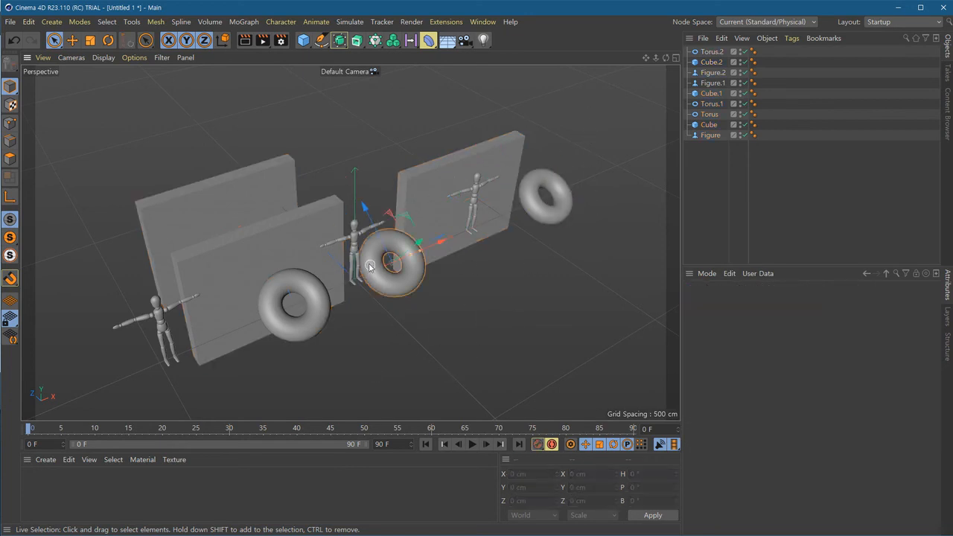
left_click_drag(373, 272, 354, 268)
left_click(195, 391)
left_click_drag(143, 344, 215, 376)
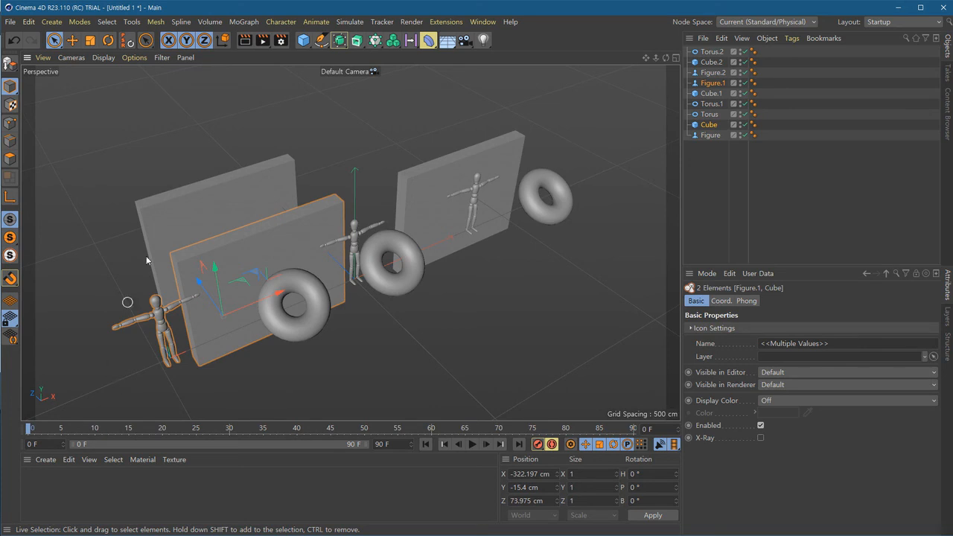
left_click(171, 190)
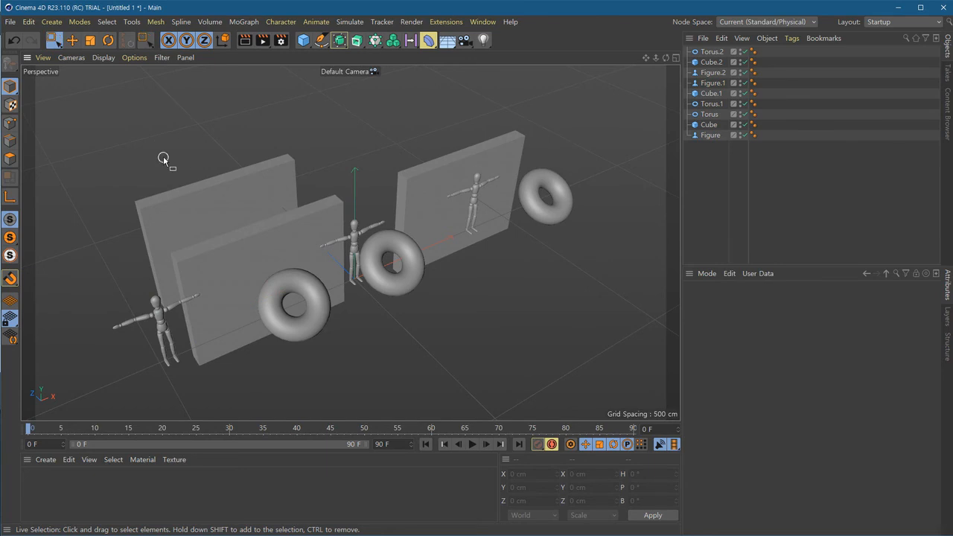
Use Rectangle Selection to select the two neighbouring walls, the front torus and the two nearest figures.
key("0")
left_click_drag(54, 40, 119, 74)
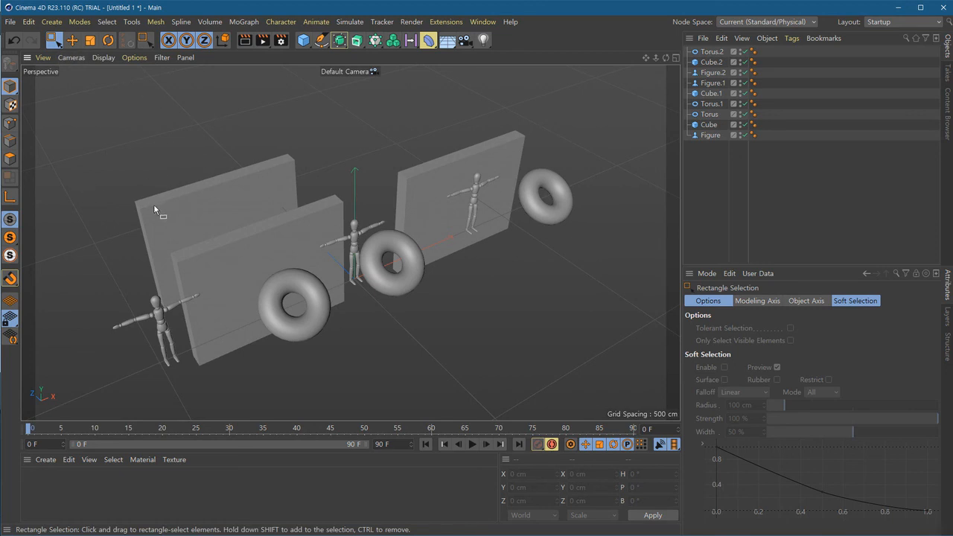
left_click_drag(106, 129, 355, 381)
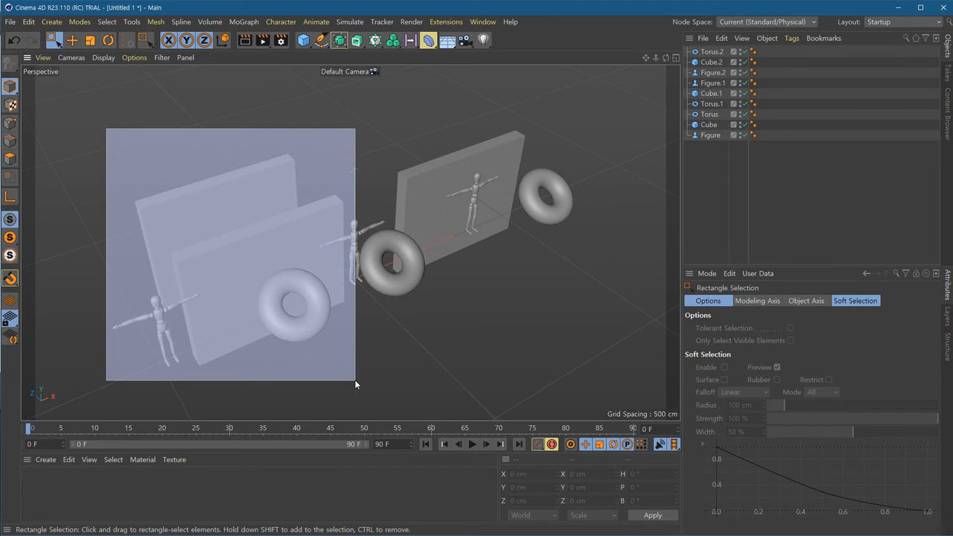
left_click_drag(354, 380, 354, 380)
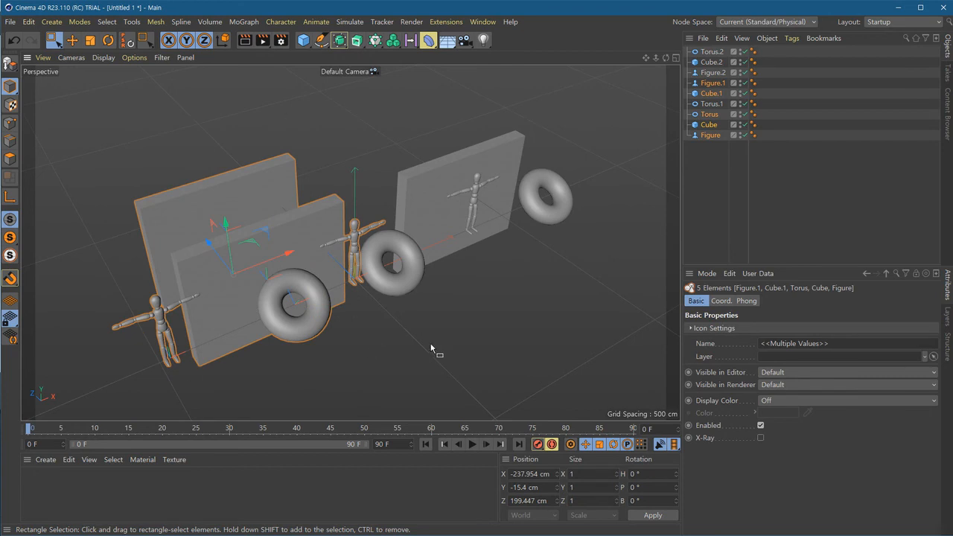
Rectangle-select the farthest wall group, the front wall with its torus, and the outermost figure with the rear wall, one after another, and clear the selection.
left_click_drag(467, 128, 586, 291)
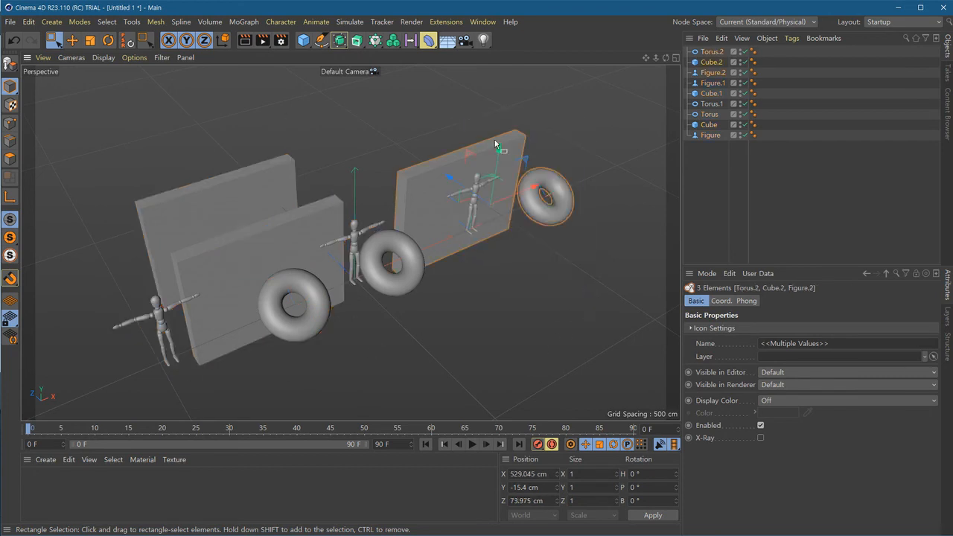
left_click_drag(332, 363, 257, 312)
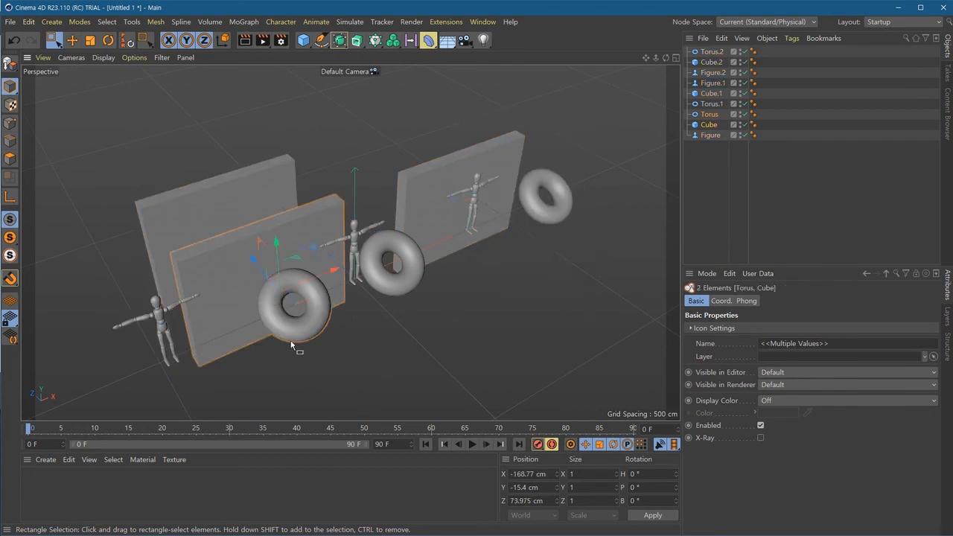
left_click_drag(103, 268, 153, 347)
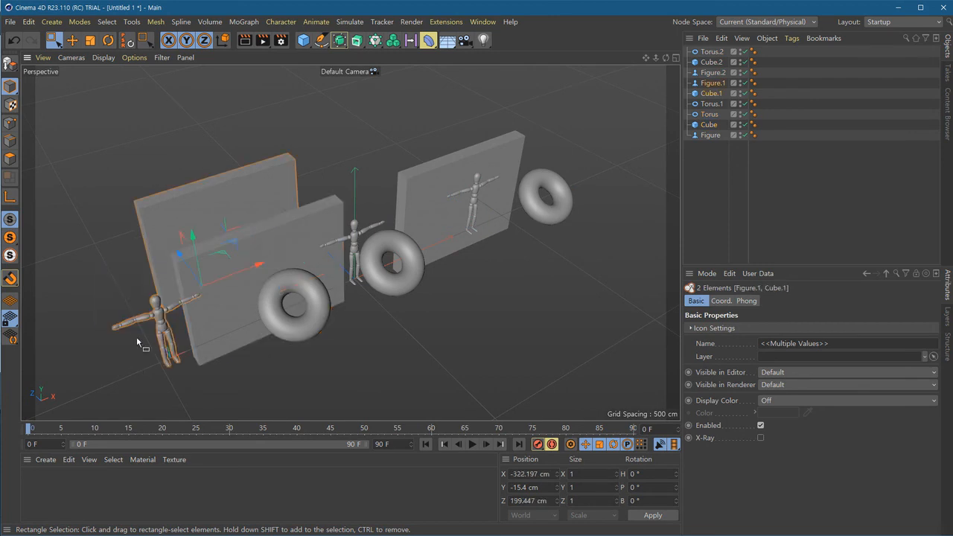
left_click_drag(512, 332, 342, 129)
left_click(307, 164)
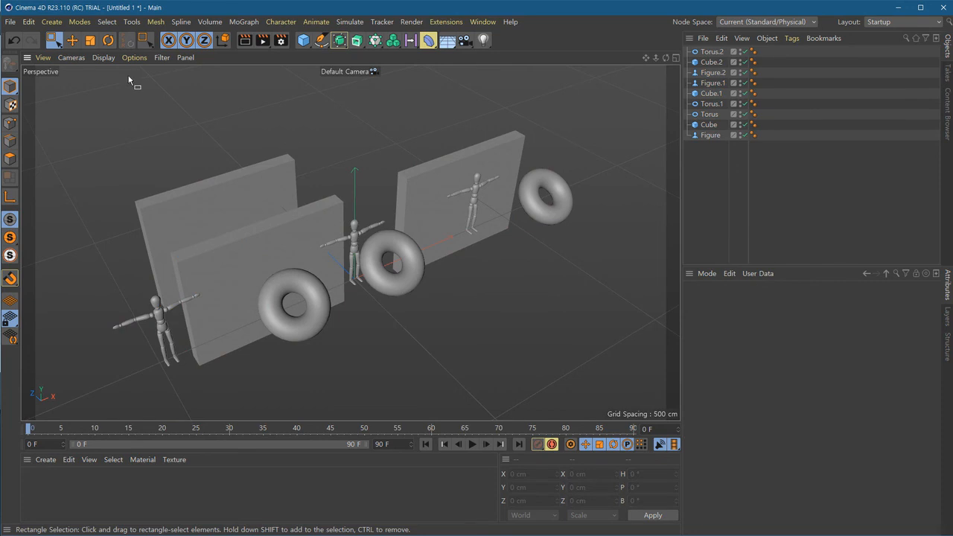
Use Lasso Selection around the neighbouring walls, and then around the wall, figure and torus farthest along X.
left_click(56, 41)
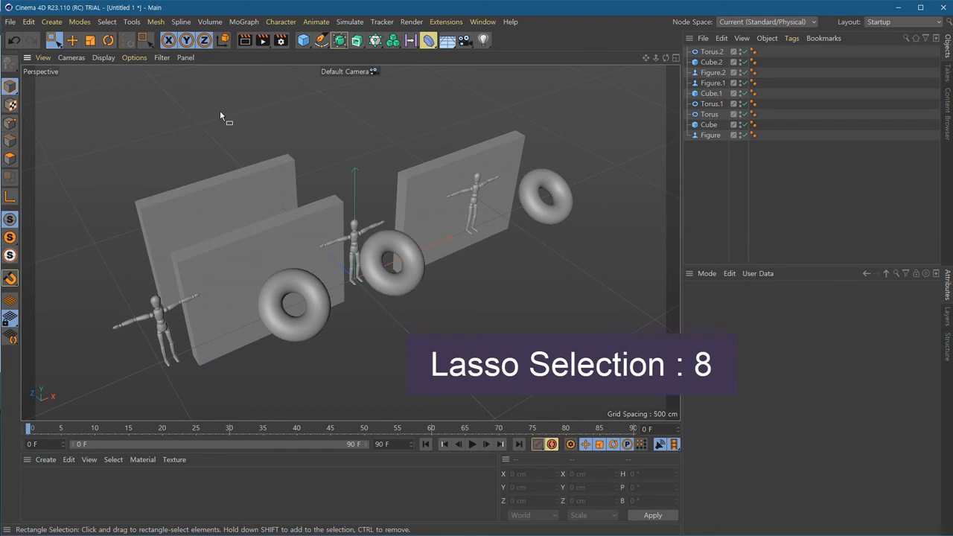
key("8")
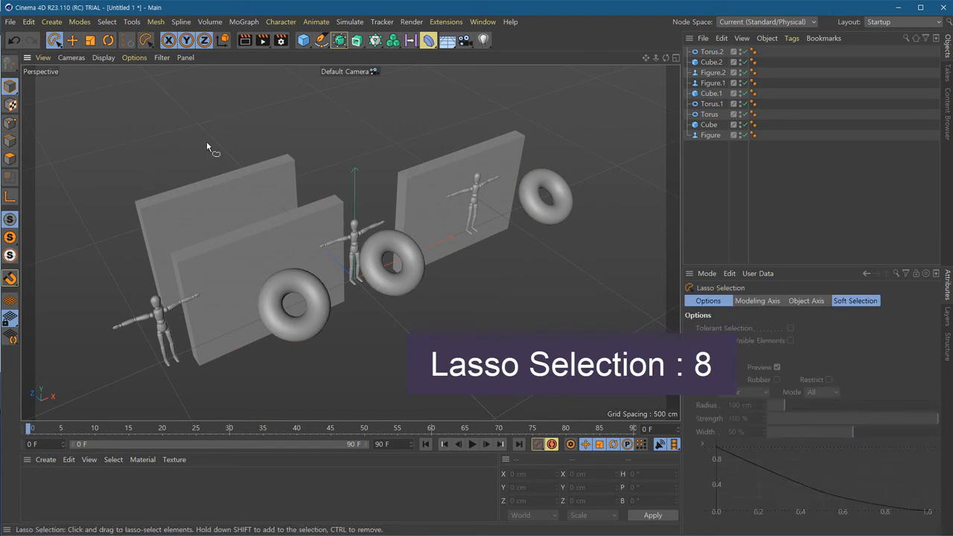
mouse_move(186, 138)
left_mouse_down()
mouse_move(132, 200)
mouse_move(81, 335)
mouse_move(206, 404)
mouse_move(227, 307)
mouse_move(289, 216)
mouse_move(292, 186)
mouse_move(320, 145)
mouse_move(260, 112)
mouse_move(187, 139)
left_mouse_up()
mouse_move(487, 261)
left_mouse_down()
mouse_move(501, 91)
mouse_move(597, 181)
mouse_move(468, 301)
left_mouse_up()
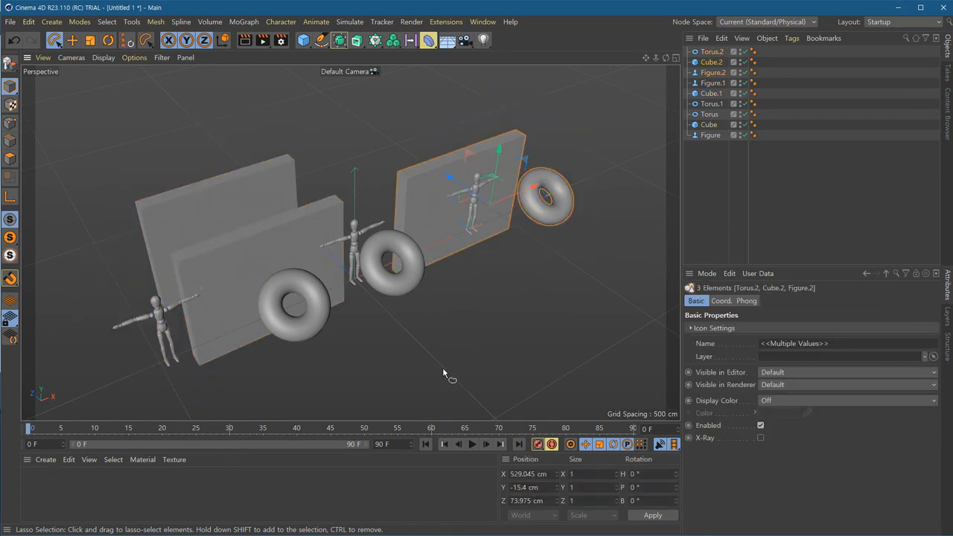
Lasso-select the outermost figure with its two walls, then the front and farthest walls with the middle figure and two tori, and clear the selection.
left_click(407, 310)
mouse_move(415, 334)
left_mouse_down()
mouse_move(340, 257)
mouse_move(394, 203)
mouse_move(399, 344)
mouse_move(369, 350)
left_mouse_up()
mouse_move(208, 377)
left_mouse_down()
mouse_move(112, 307)
mouse_move(218, 350)
mouse_move(178, 373)
left_mouse_up()
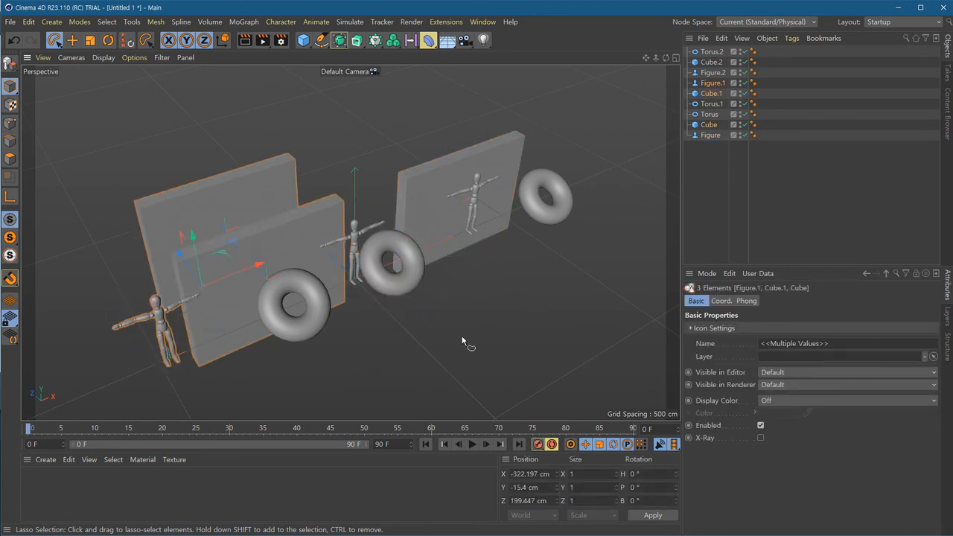
mouse_move(472, 247)
left_mouse_down()
mouse_move(526, 97)
mouse_move(508, 281)
mouse_move(476, 260)
left_mouse_up()
mouse_move(451, 337)
left_mouse_down()
mouse_move(453, 315)
mouse_move(357, 176)
mouse_move(330, 283)
mouse_move(257, 372)
mouse_move(446, 339)
left_mouse_up()
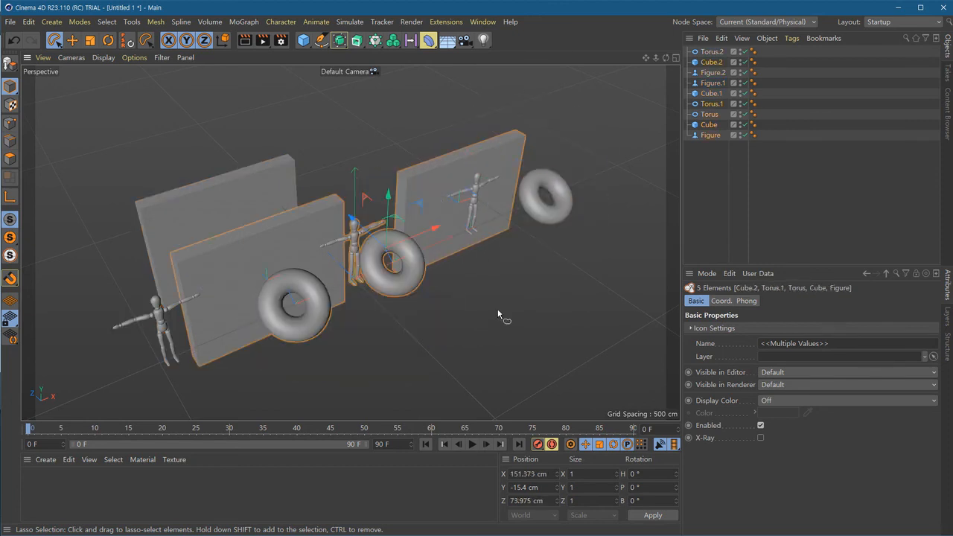
left_click(512, 285)
Examine the arrangement of walls, figures and tori from several angles in the perspective view.
mouse_move(512, 285)
left_mouse_down("alt")
mouse_move(340, 298)
mouse_move(325, 210)
mouse_move(328, 380)
mouse_move(261, 230)
mouse_move(316, 212)
left_mouse_up("alt")
mouse_move(316, 212)
left_mouse_down("alt")
mouse_move(321, 300)
mouse_move(415, 301)
mouse_move(423, 311)
left_mouse_up("alt")
left_click(561, 260)
mouse_move(560, 260)
left_mouse_down("alt")
mouse_move(551, 268)
mouse_move(391, 251)
mouse_move(402, 277)
mouse_move(470, 258)
mouse_move(449, 262)
left_mouse_up("alt")
right_click_drag(450, 263, 482, 202, "alt")
left_click_drag(482, 203, 485, 309, "alt")
mouse_move(480, 345)
left_mouse_down()
mouse_move(382, 340)
mouse_move(372, 253)
mouse_move(485, 283)
mouse_move(483, 327)
left_mouse_up()
mouse_move(357, 362)
left_mouse_down("alt")
mouse_move(381, 290)
mouse_move(387, 371)
left_mouse_up("alt")
left_click_drag(380, 276, 361, 278, "alt")
left_click_drag(385, 238, 328, 286)
mouse_move(329, 343)
left_mouse_down("alt")
mouse_move(351, 348)
mouse_move(388, 314)
mouse_move(227, 329)
left_mouse_up("alt")
Use Polygon Selection to outline and select the two neighbouring walls with the two nearest figures and tori.
left_click(81, 97)
mouse_move(56, 42)
left_mouse_down()
mouse_move(110, 116)
mouse_move(88, 114)
left_mouse_up()
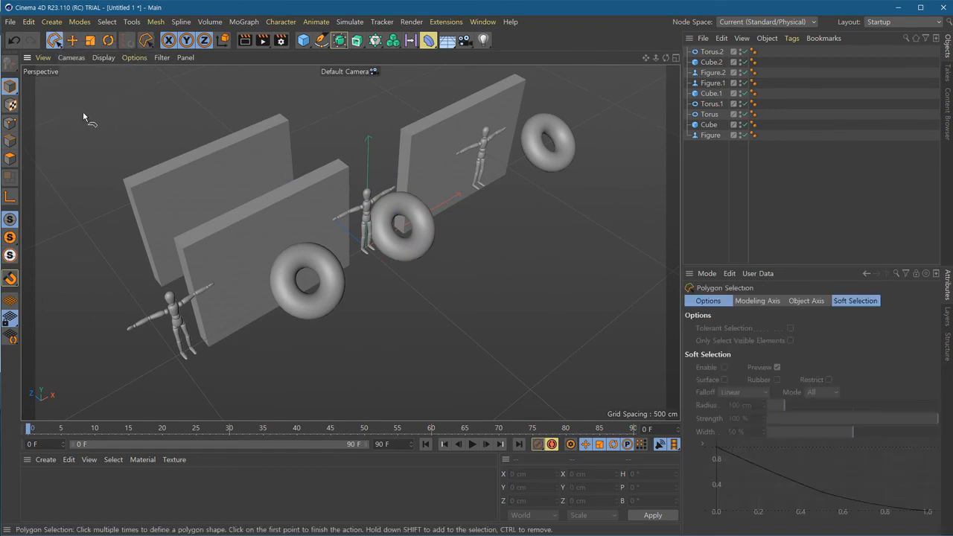
scroll(461, 316, "down", 3)
left_click(322, 152)
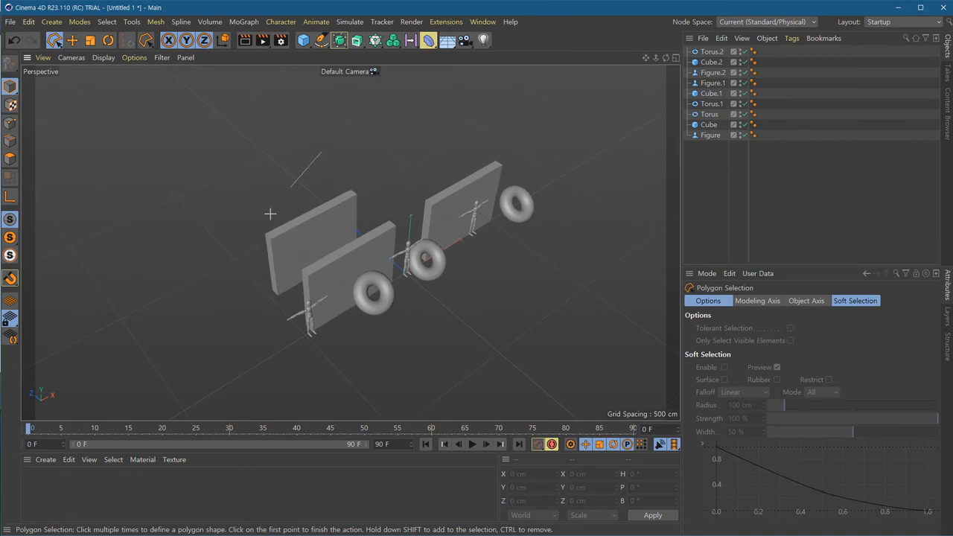
left_click(229, 253)
left_click(306, 381)
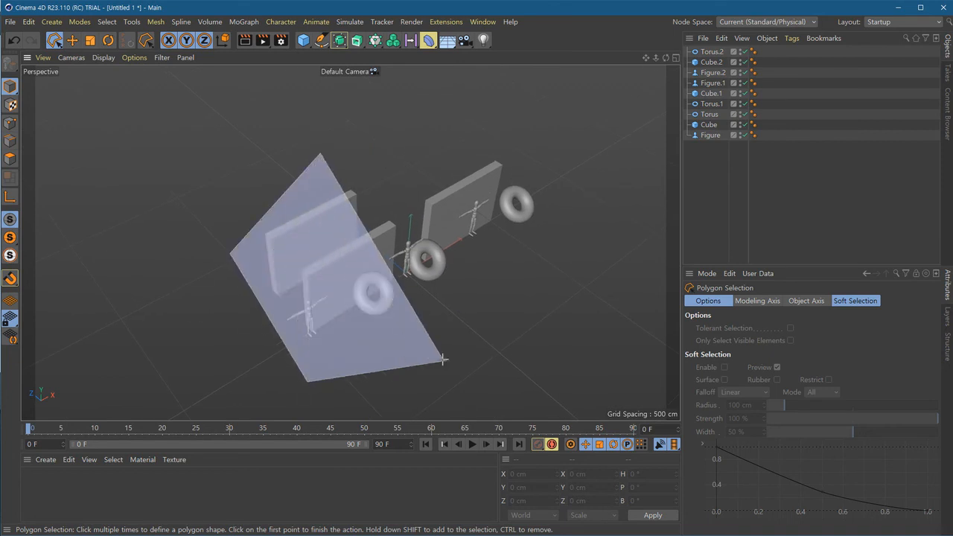
left_click(444, 361)
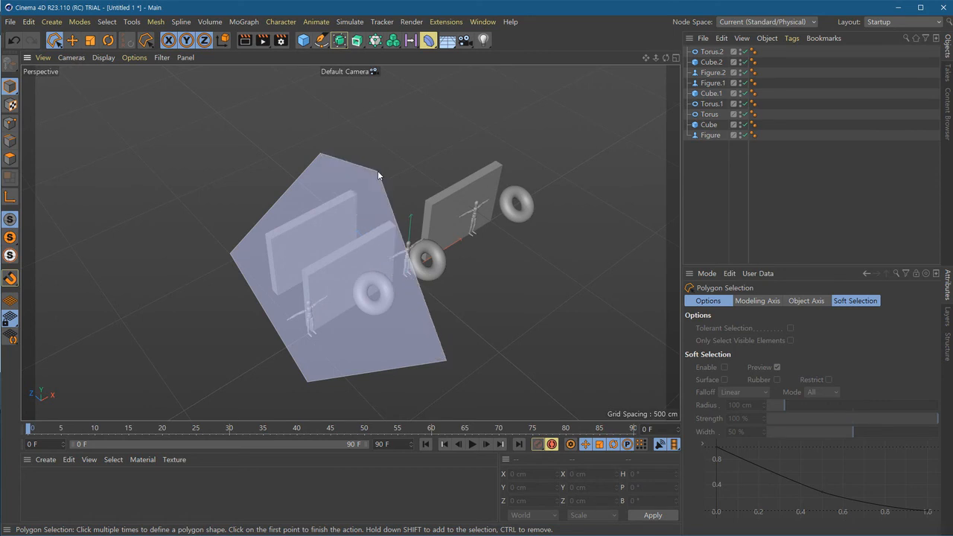
double_click(377, 171)
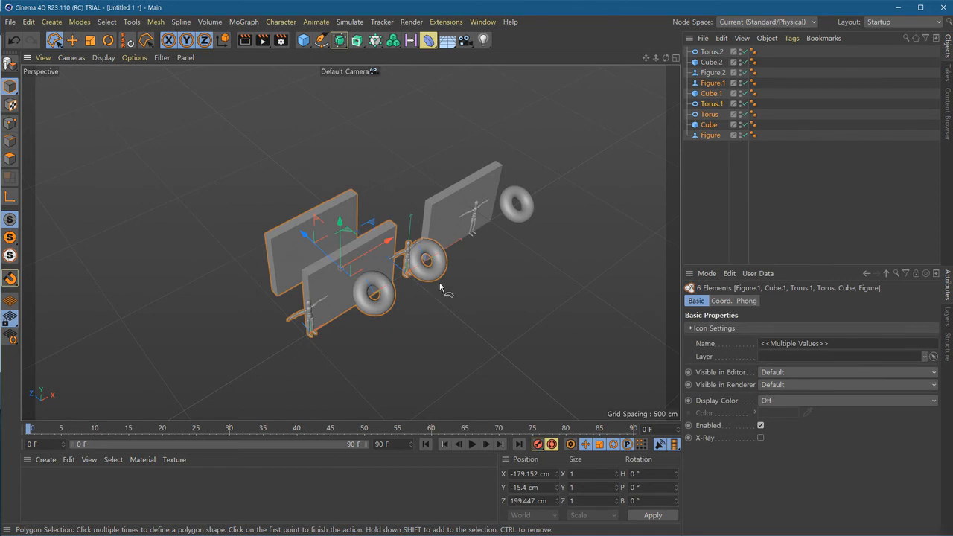
Select only the farthest wall, its figure and its torus by outlining them with a polygon.
left_click_drag(434, 320, 380, 337, "alt")
right_click_drag(380, 337, 464, 349, "alt")
middle_click_drag(465, 349, 331, 350, "alt")
left_click_drag(331, 349, 437, 307, "alt")
middle_click_drag(437, 306, 408, 316, "alt")
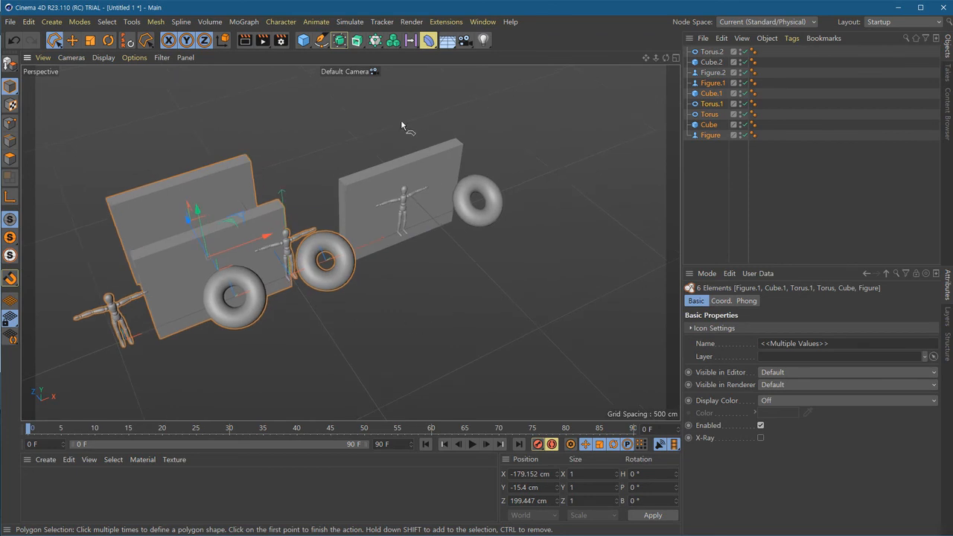
left_click(368, 238)
left_click(439, 290)
left_click(566, 227)
left_click(526, 112)
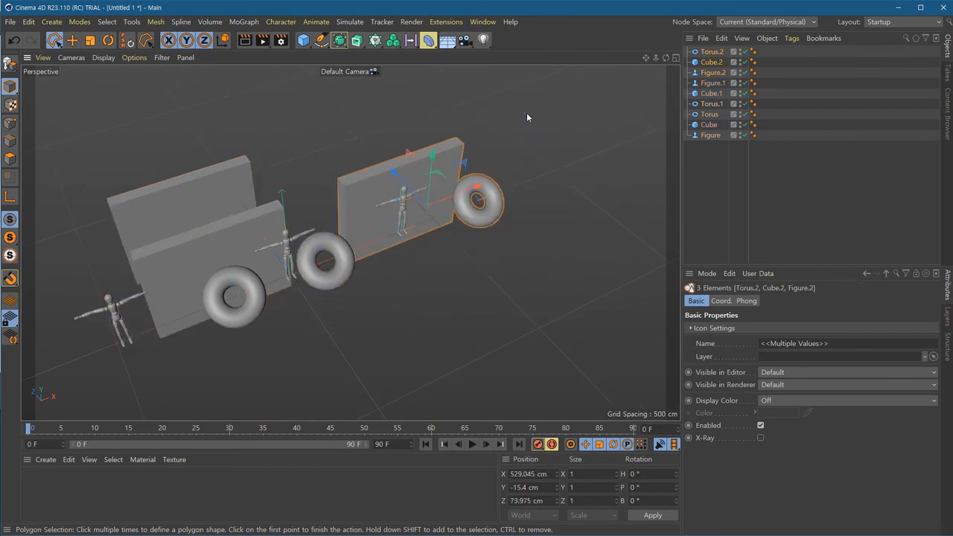
Draw a polygon selection across the two neighbouring walls, front torus and middle figure, and clear the selection.
left_click(265, 351)
left_click(139, 248)
left_click(238, 141)
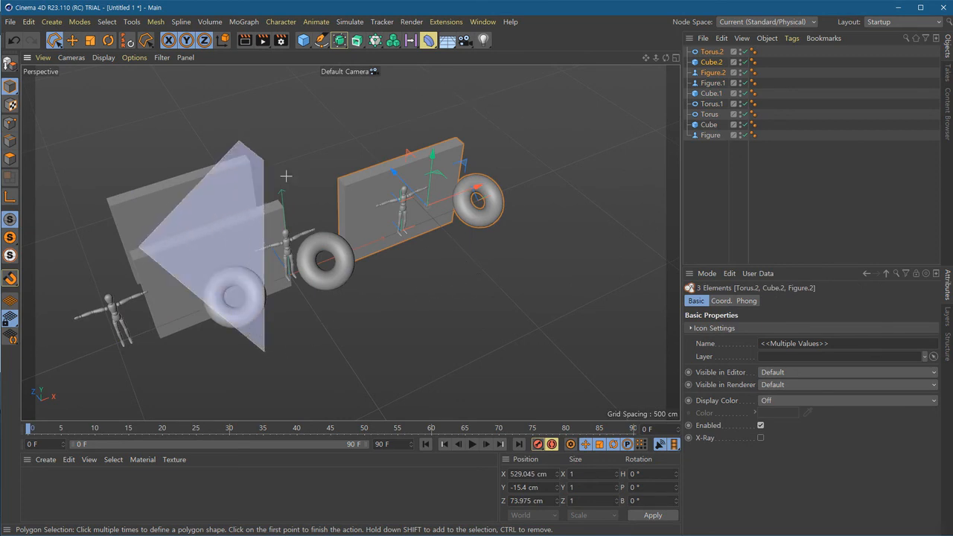
double_click(320, 195)
left_click(412, 280)
double_click(365, 319)
mouse_move(378, 326)
left_mouse_down("alt")
mouse_move(461, 324)
mouse_move(436, 268)
left_mouse_up("alt")
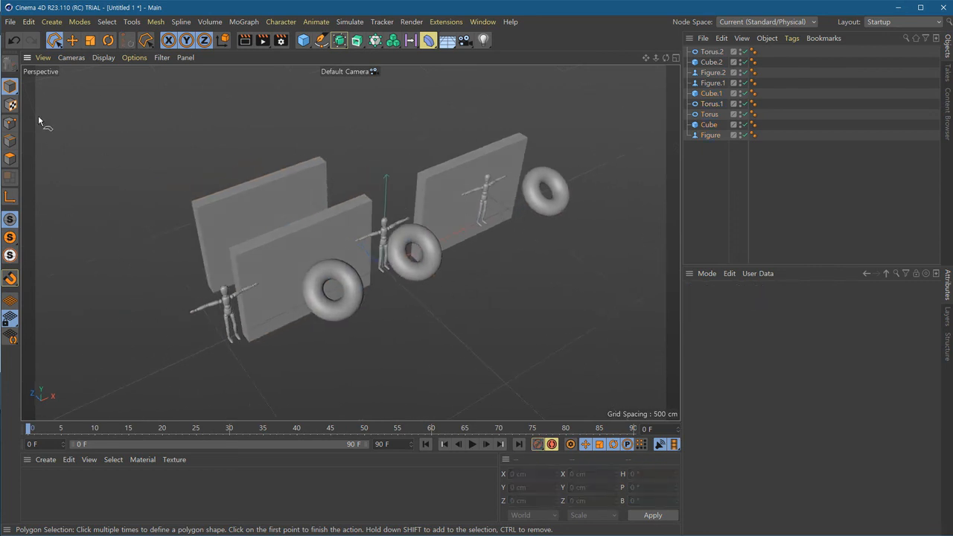
Switch back to the Live Selection tool.
left_click(55, 42)
key("9")
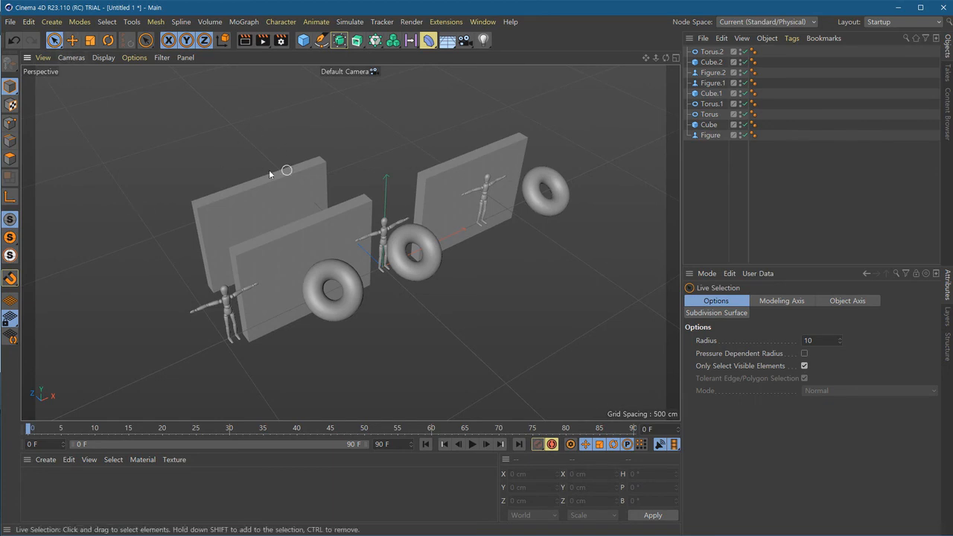
Switch to the Move tool, select individual walls, tori and figures one after another in the viewport, and clear the selection.
key("e")
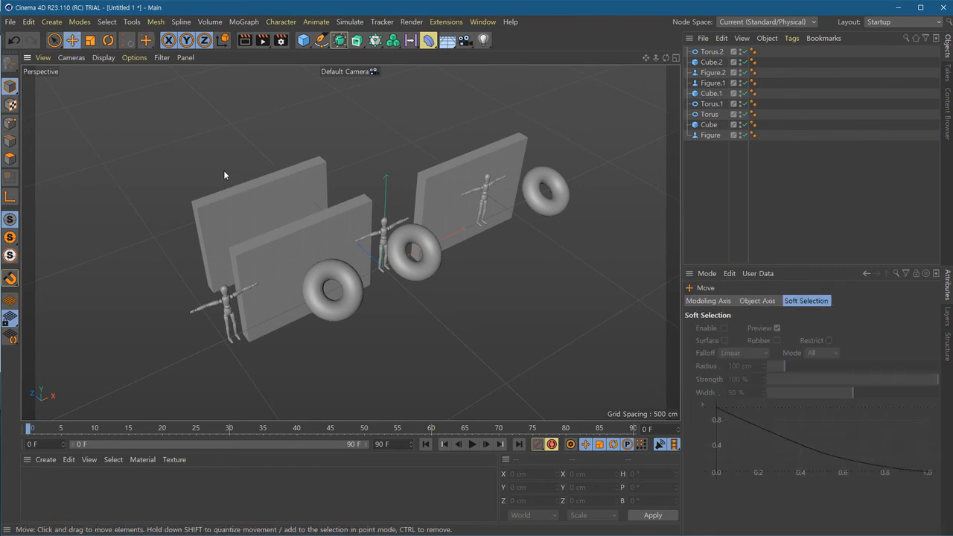
left_click(268, 199)
left_click(307, 224)
left_click(436, 221)
left_click(439, 242)
left_click(542, 199)
left_click(469, 178)
left_click(314, 198)
left_click(294, 276)
middle_click_drag(445, 326, 409, 338, "alt")
scroll(445, 352, "up", 2)
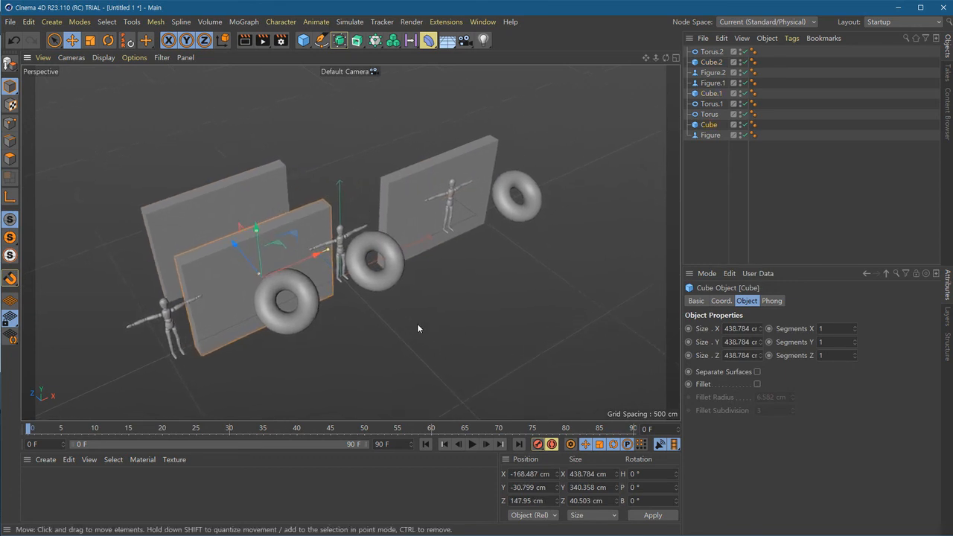
left_click(431, 335)
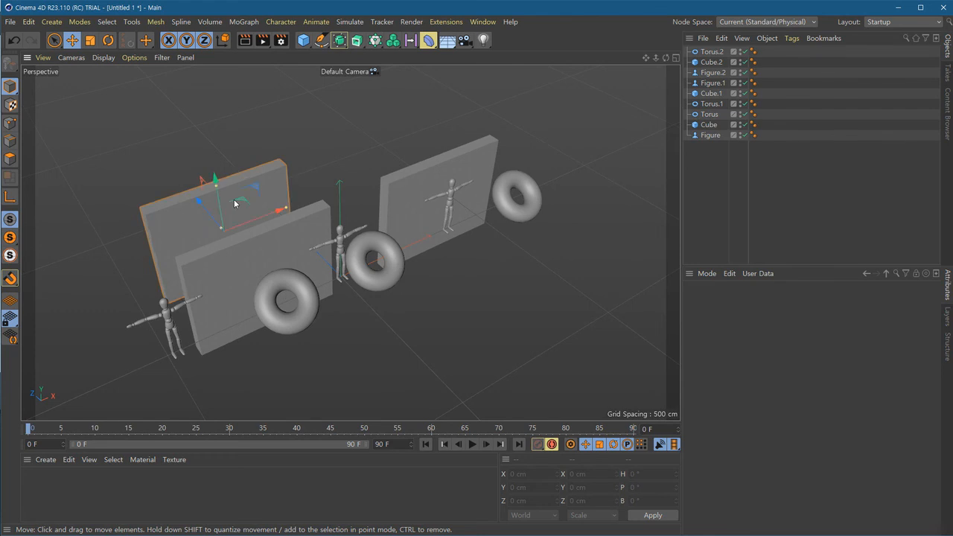
Build up a multiple selection in the viewport from all three walls, all three tori, and the nearest and middle figures.
left_click(250, 215)
left_click(276, 251, "shift")
left_click(298, 304, "shift")
left_click(387, 281, "shift")
left_click(342, 246, "shift")
left_click(438, 206, "shift")
left_click(501, 199, "shift")
left_click(165, 320, "shift")
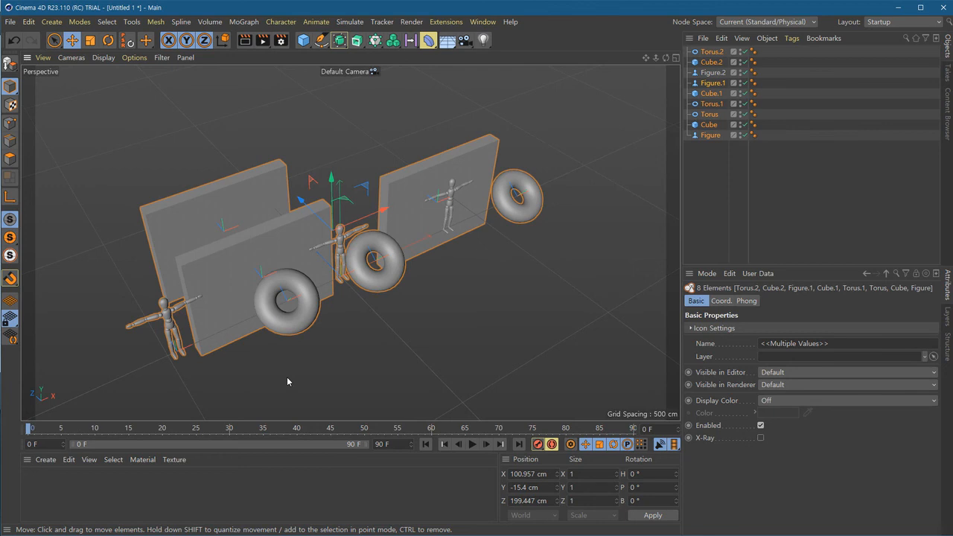
Remove the nearest figure, the front torus and the farthest torus from the current selection.
left_click(167, 315, "ctrl")
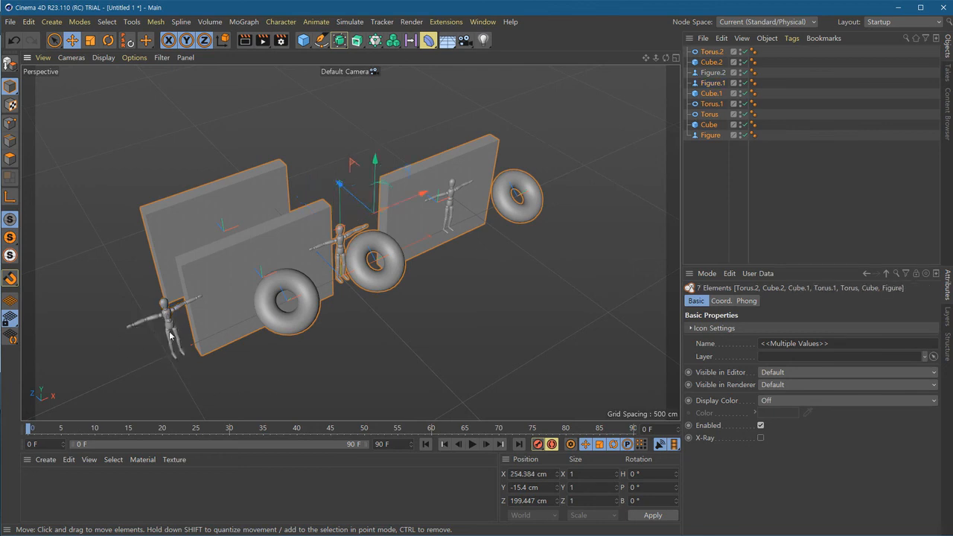
left_click(305, 325, "ctrl")
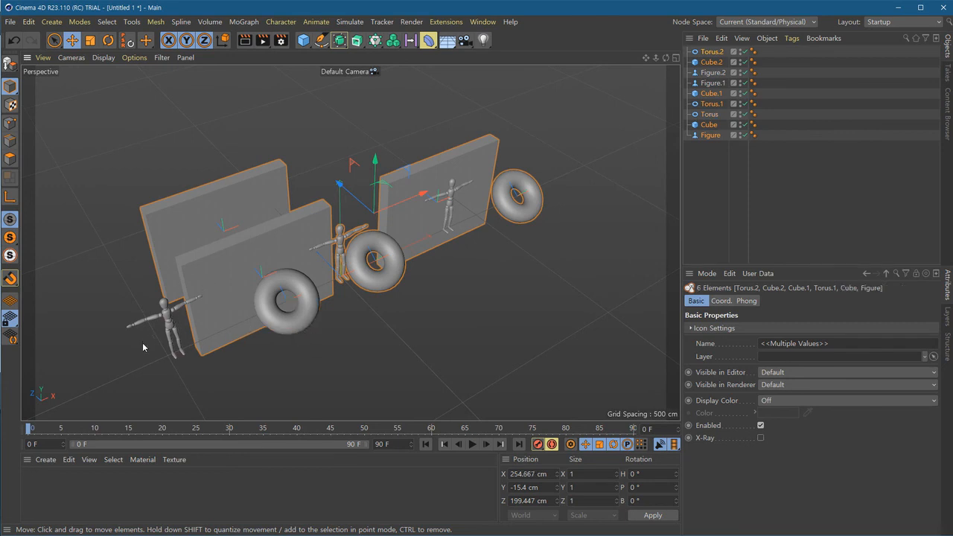
left_click(521, 209, "ctrl")
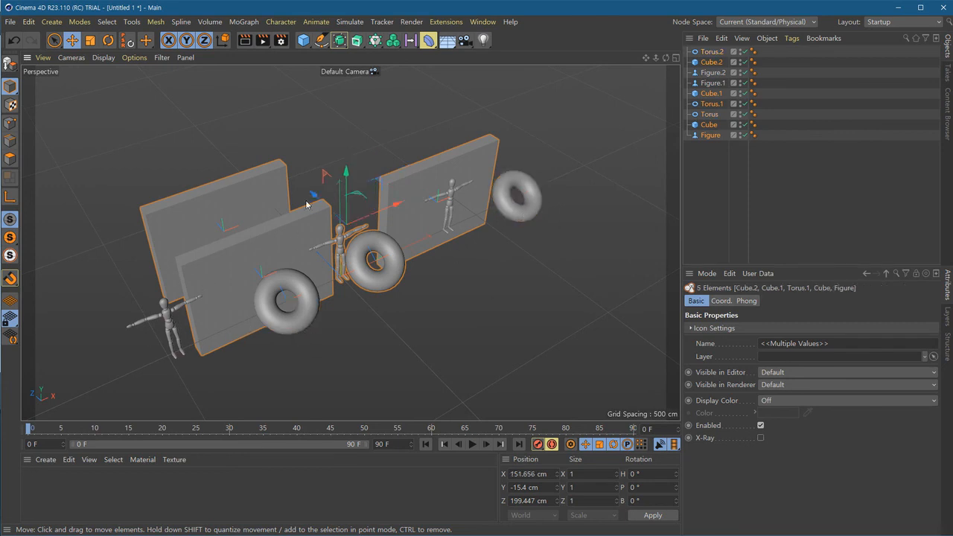
Add the front torus, the nearest figure and the farthest torus back to the selection.
left_click(294, 332, "shift")
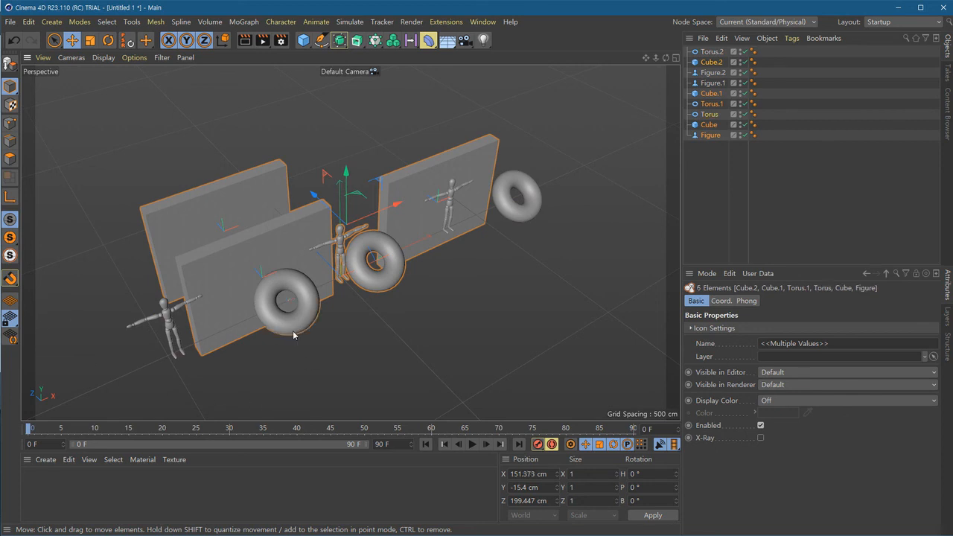
left_click(166, 316, "shift")
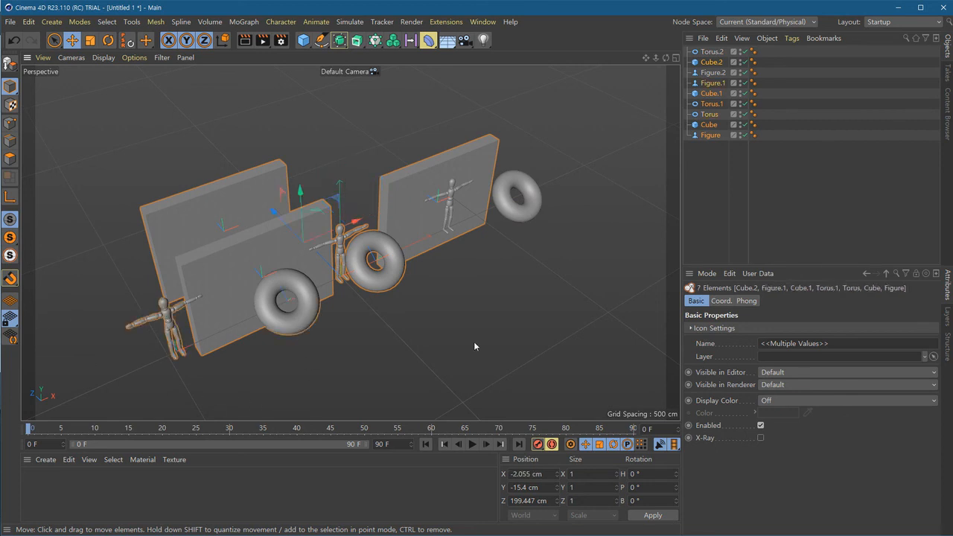
left_click(523, 216, "shift")
Remove all three tori and the nearest figure from the selection, keeping the walls and the middle figure selected.
left_click(527, 223, "ctrl")
left_click(391, 282, "ctrl")
left_click(290, 335, "ctrl")
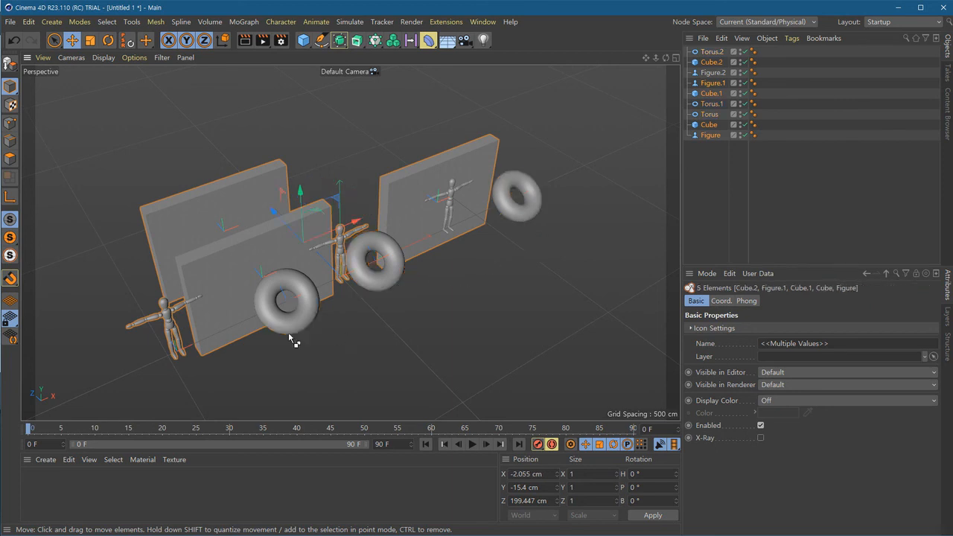
left_click(173, 335, "ctrl")
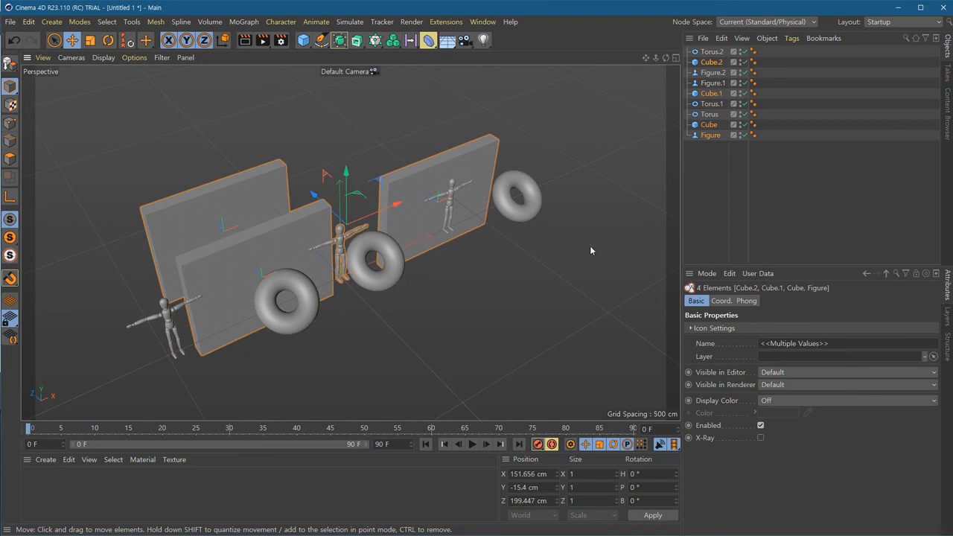
Clear the selection and select objects one at a time by name in the object list, from Figure up to Cube.2.
left_click(716, 160)
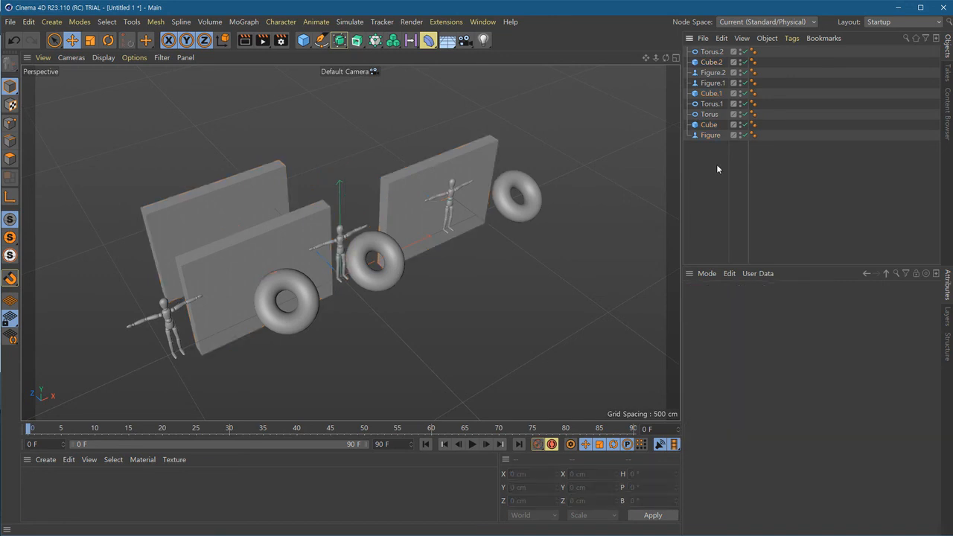
left_click(708, 135)
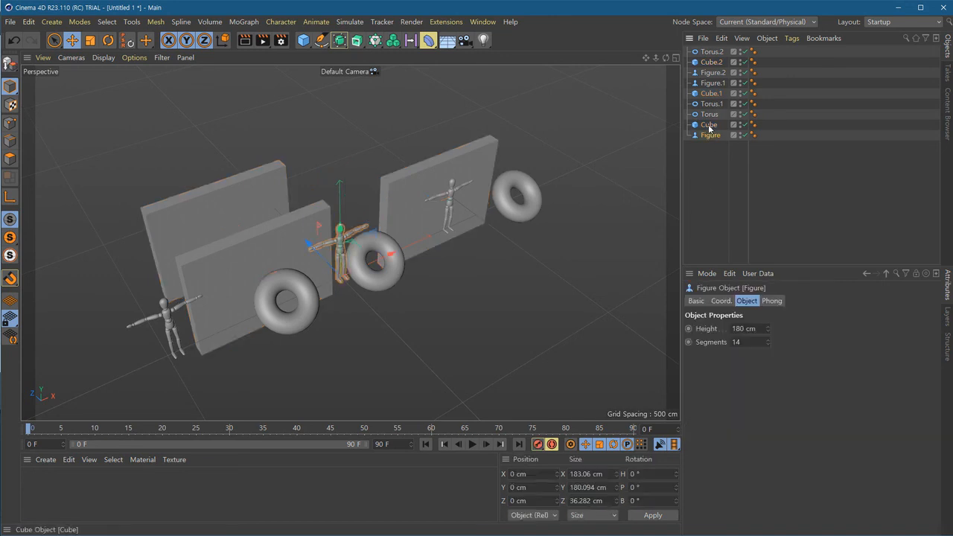
left_click(709, 114)
left_click(710, 103)
left_click(711, 82)
left_click(712, 72)
left_click(711, 62)
Select Torus.2 in the object list and extend the selection as a continuous range down to Figure.
left_click(711, 52)
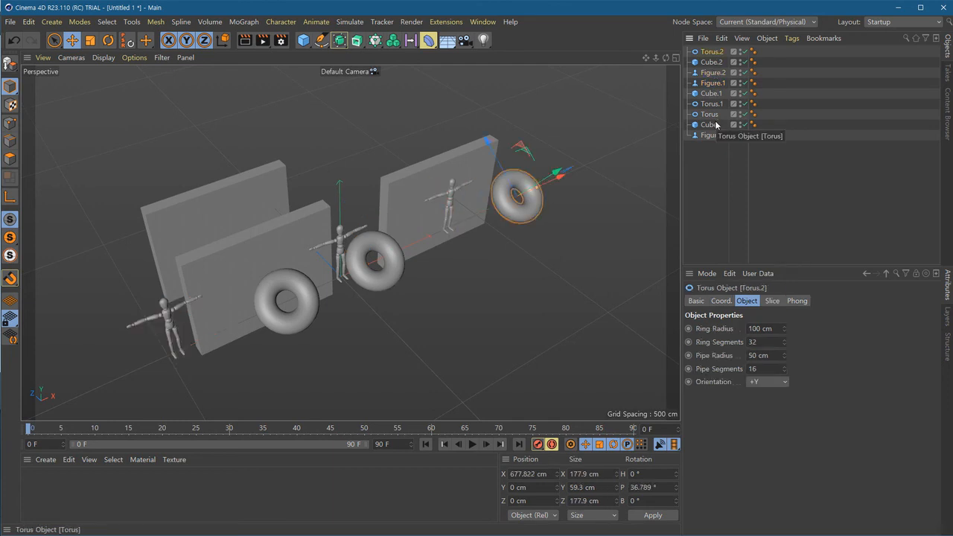
left_click(719, 75, "shift")
left_click(719, 96, "shift")
left_click(710, 135, "shift")
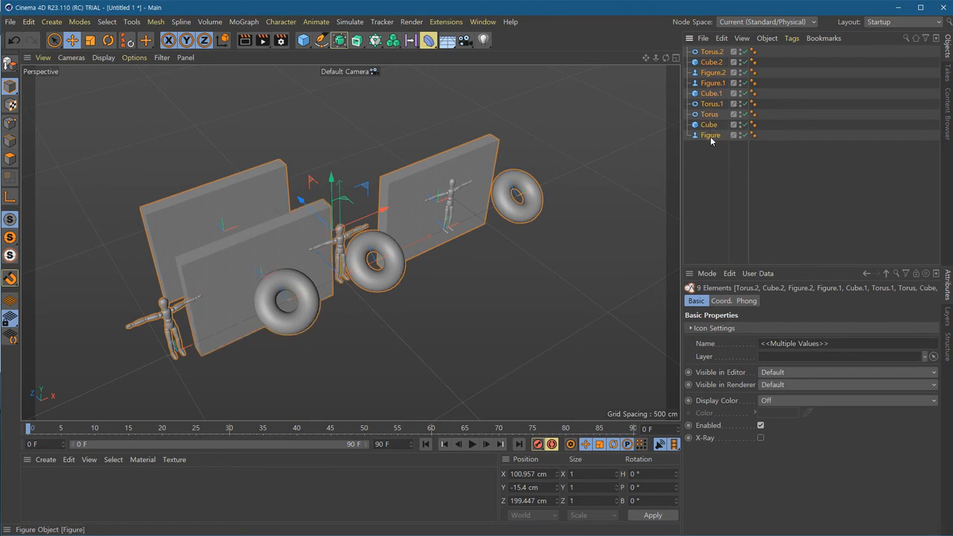
Clear the selection and select only Torus.2, Figure.2, Cube.1, Torus and Figure in the object list.
left_click(707, 183)
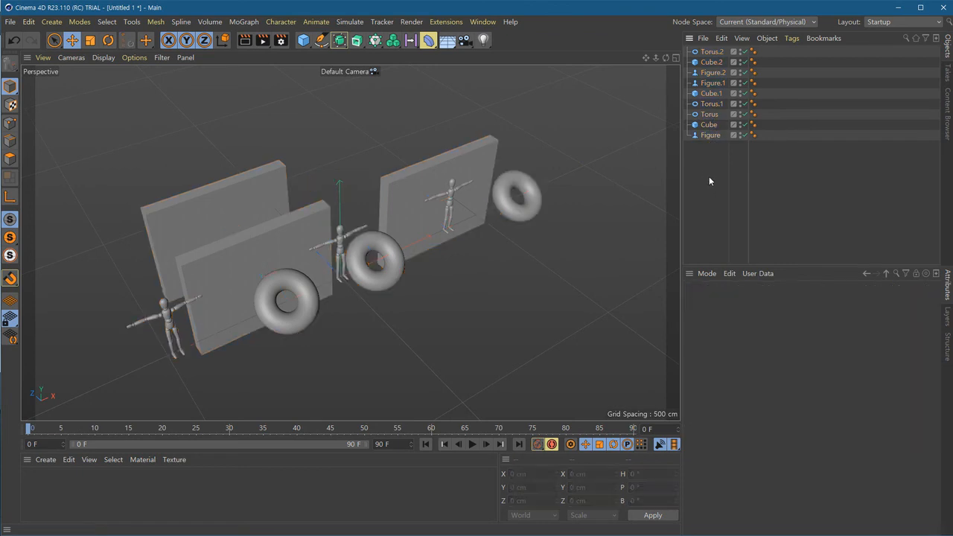
left_click(716, 52)
left_click(713, 73, "ctrl")
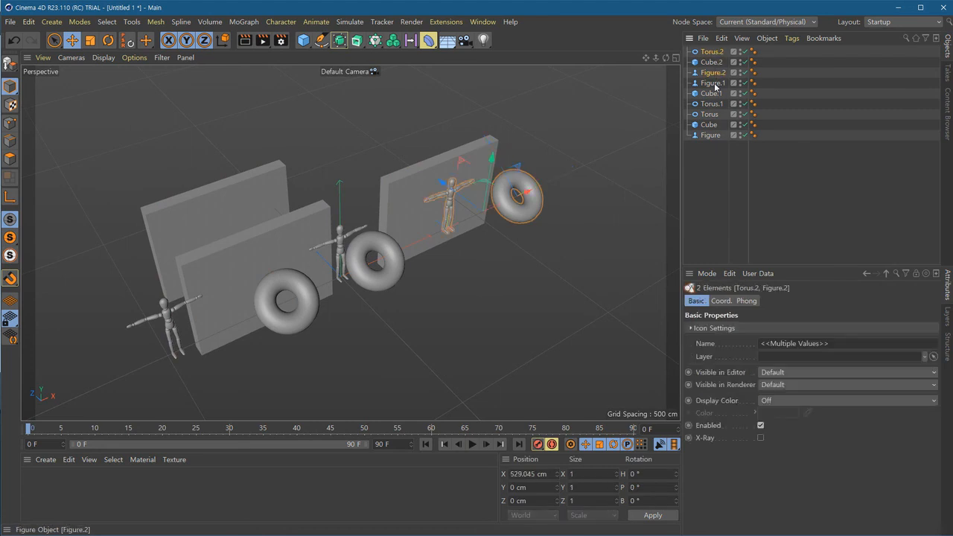
left_click(714, 94, "ctrl")
left_click(713, 114, "ctrl")
left_click(711, 135, "ctrl")
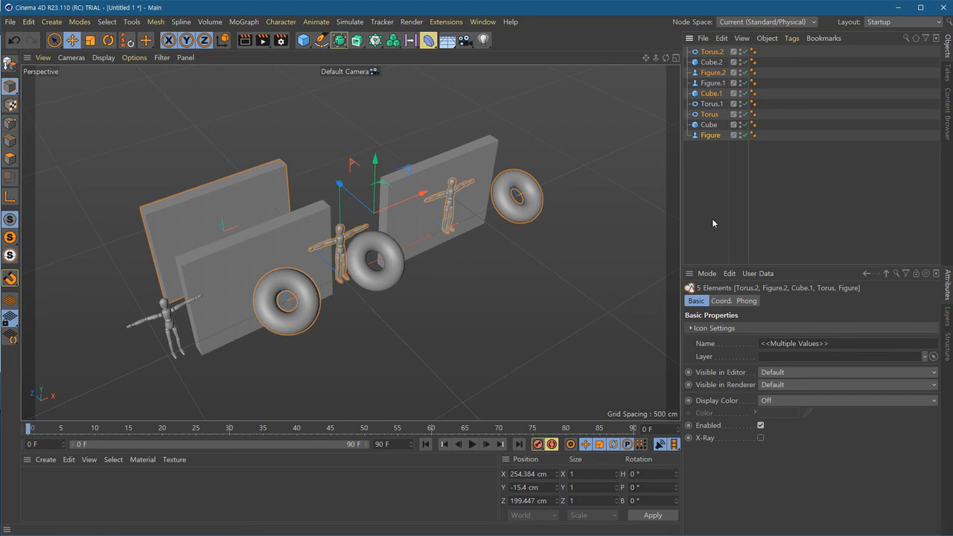
Remove Figure, Cube.1 and Torus.2 from the selection in the object list.
left_click(711, 135, "ctrl")
left_click(716, 95, "ctrl")
left_click(712, 52, "ctrl")
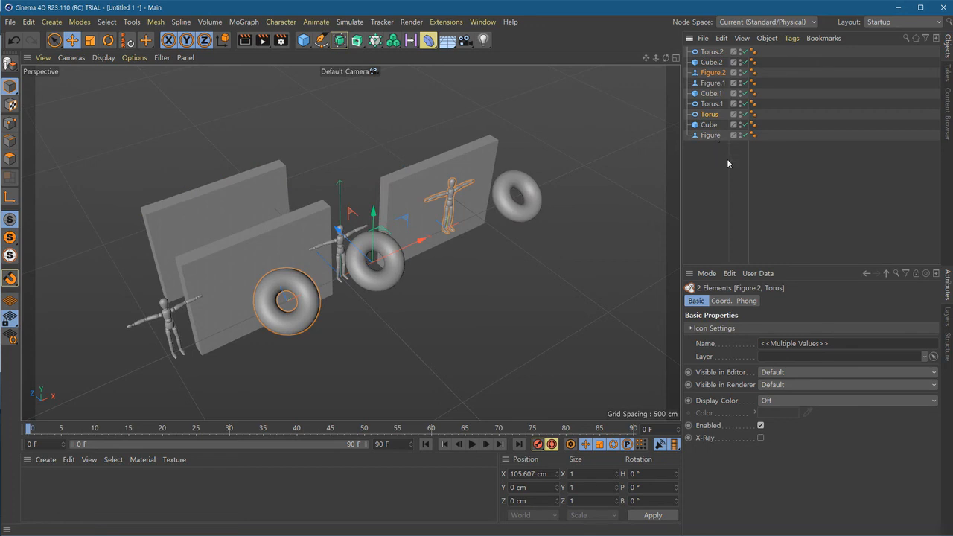
Select every object by a marquee in the object list and with Select All, clearing the selection after each attempt.
left_click(731, 178)
left_click_drag(787, 184, 693, 47)
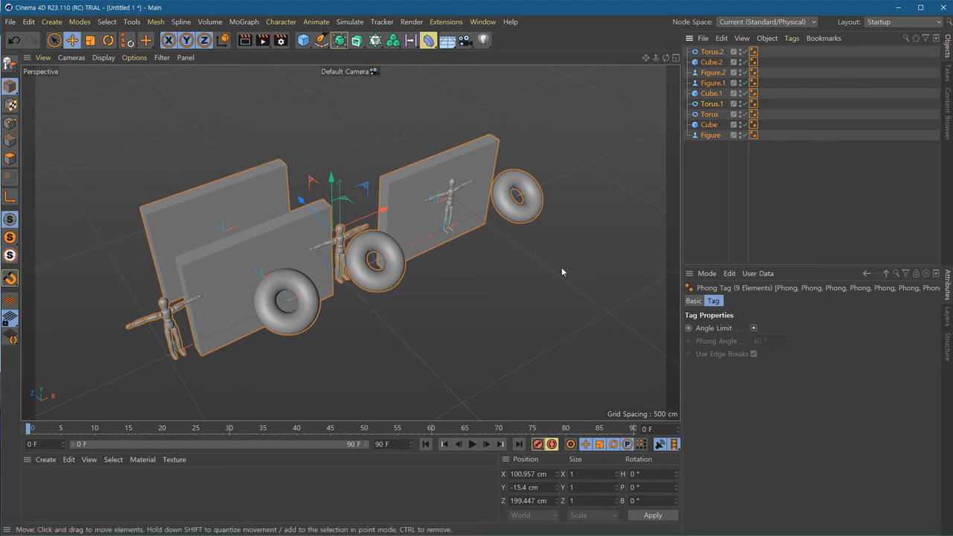
left_click(223, 111)
key("ctrl+a")
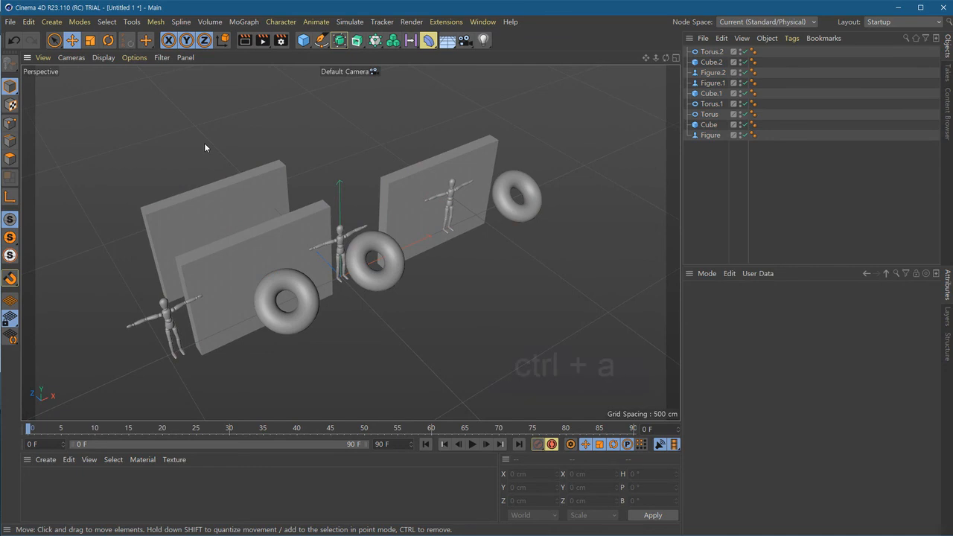
key("ctrl+a")
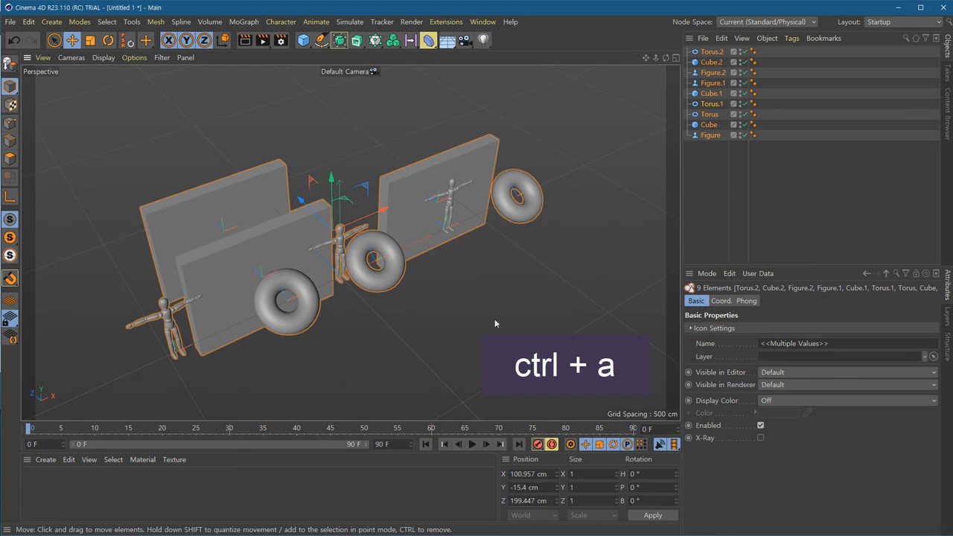
left_click(566, 297)
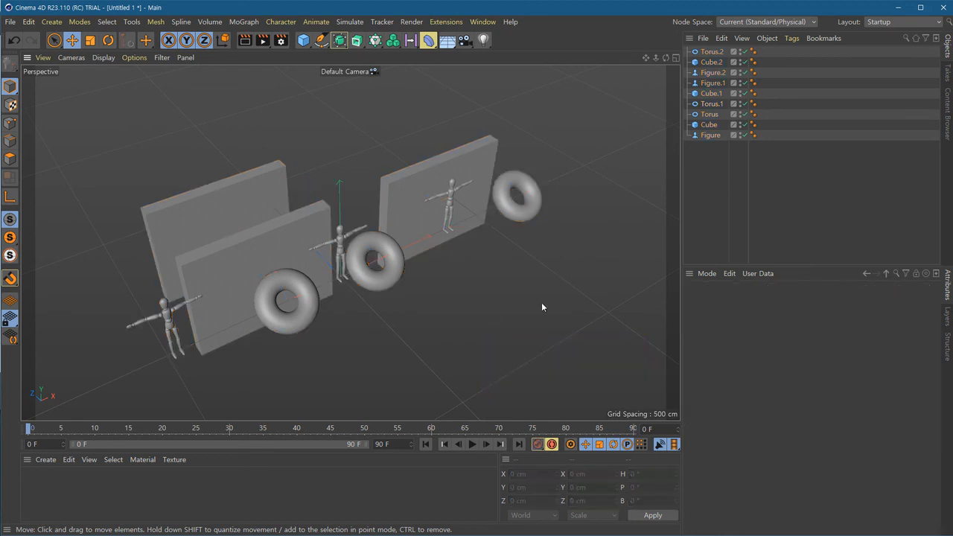
left_click_drag(766, 192, 679, 47)
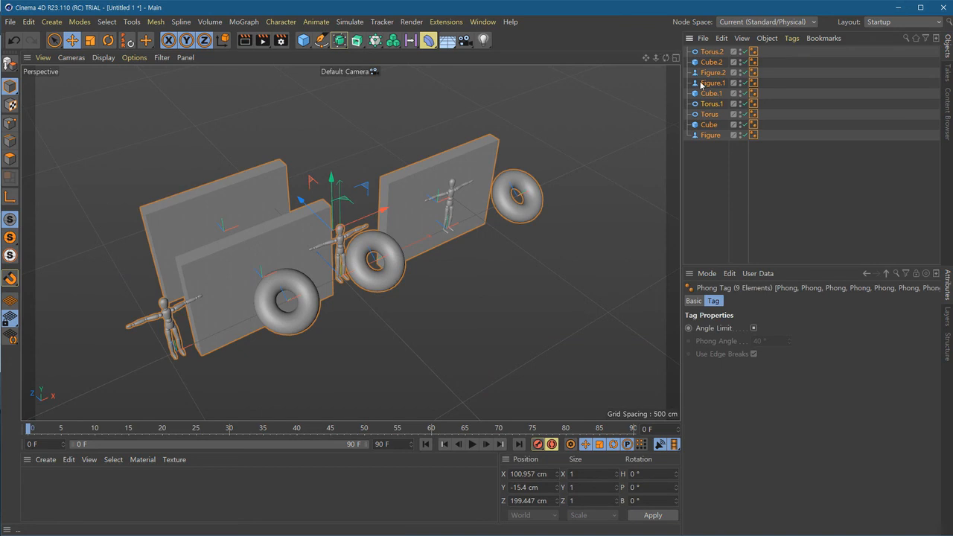
left_click(456, 319)
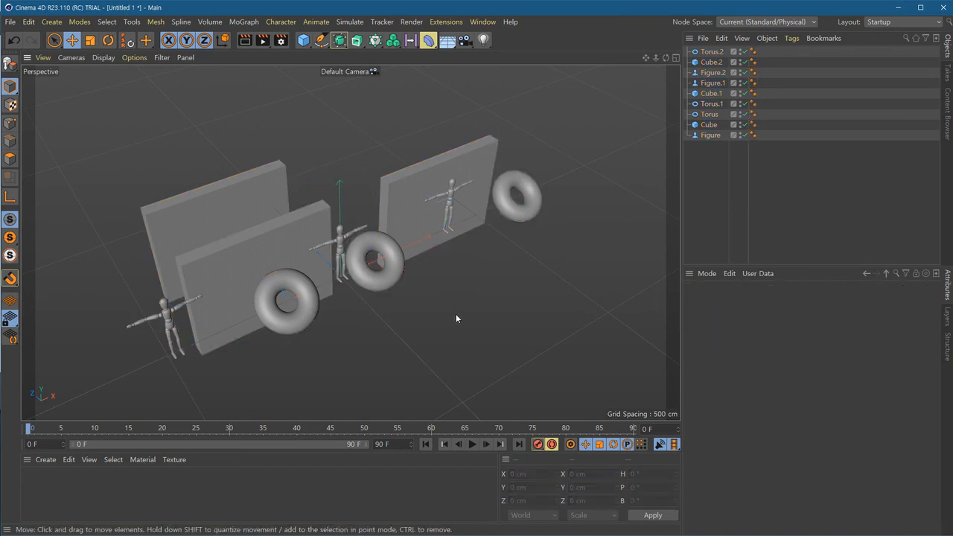
Select all objects in the scene, move them together, and undo the move.
key("ctrl+a")
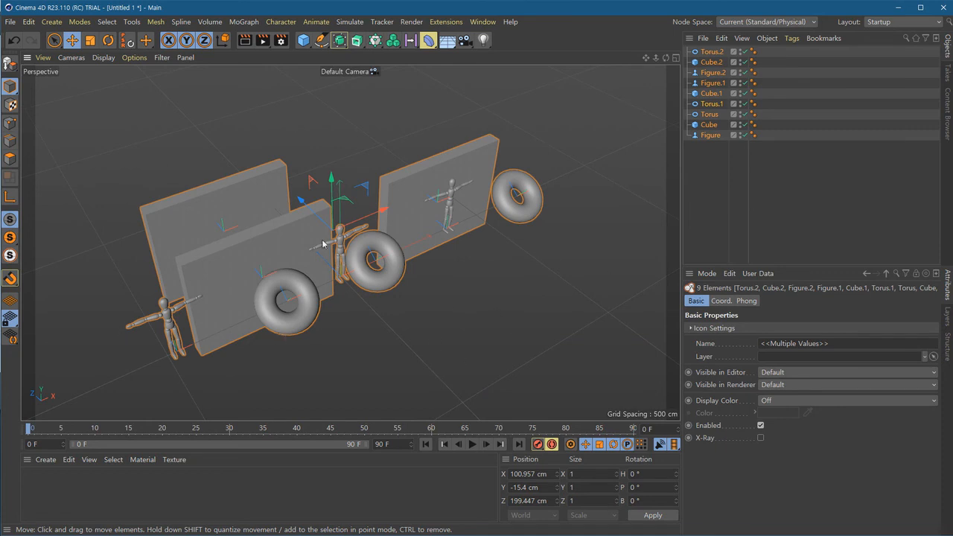
left_click_drag(383, 211, 343, 195)
key("ctrl+z")
Rotate and scale all the selected objects together, and delete them from the scene.
key("r")
mouse_move(346, 261)
left_mouse_down()
mouse_move(334, 260)
mouse_move(354, 260)
left_mouse_up()
key("t")
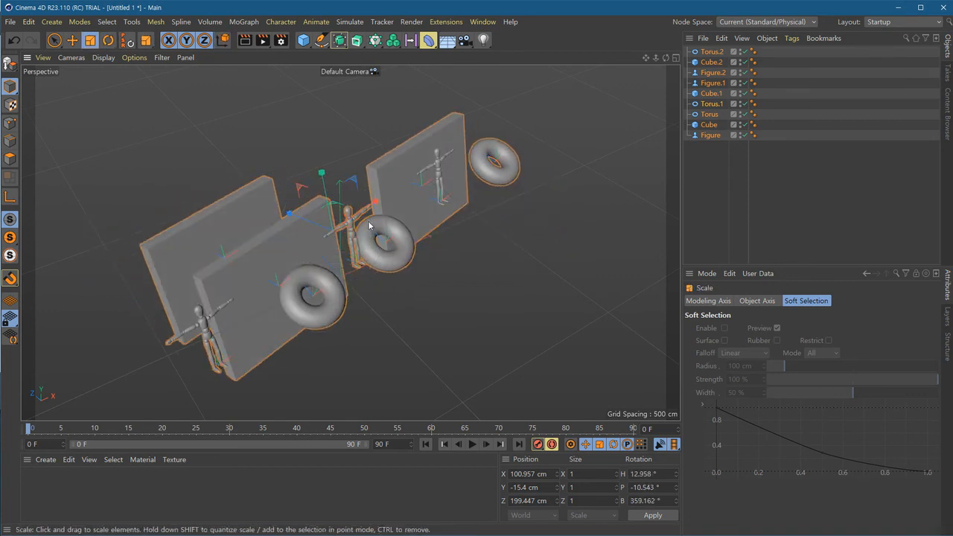
left_click_drag(377, 201, 387, 223)
key("Delete")
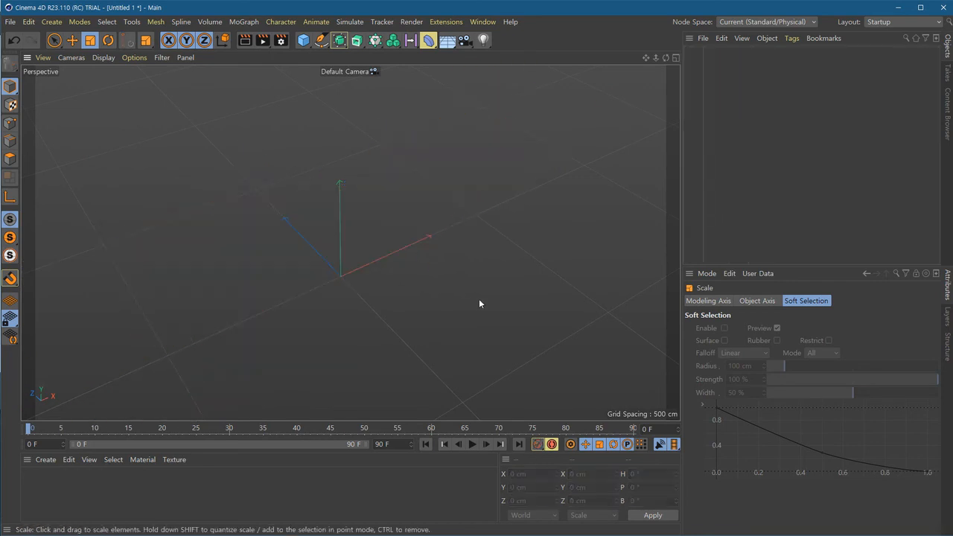
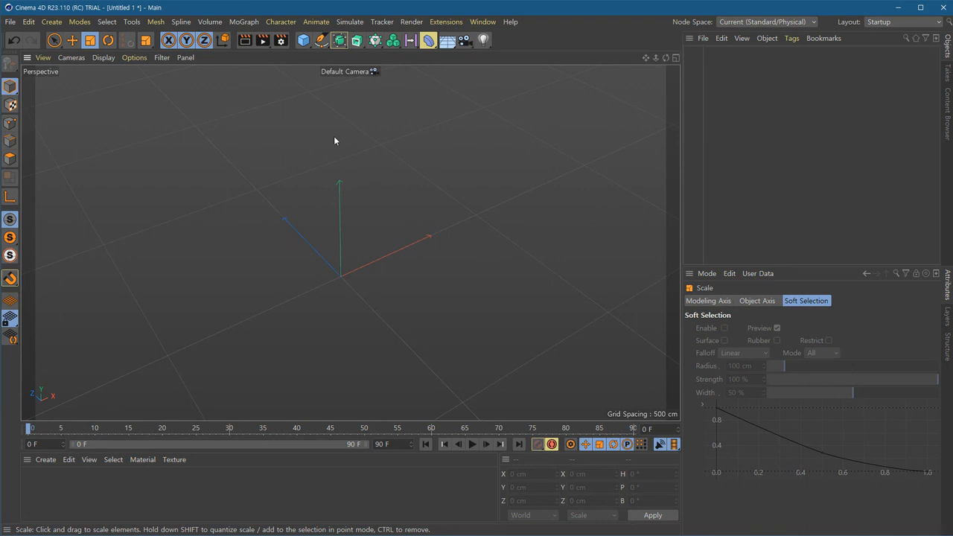
Create a new cube primitive and deselect it.
left_click_drag(303, 39, 408, 53)
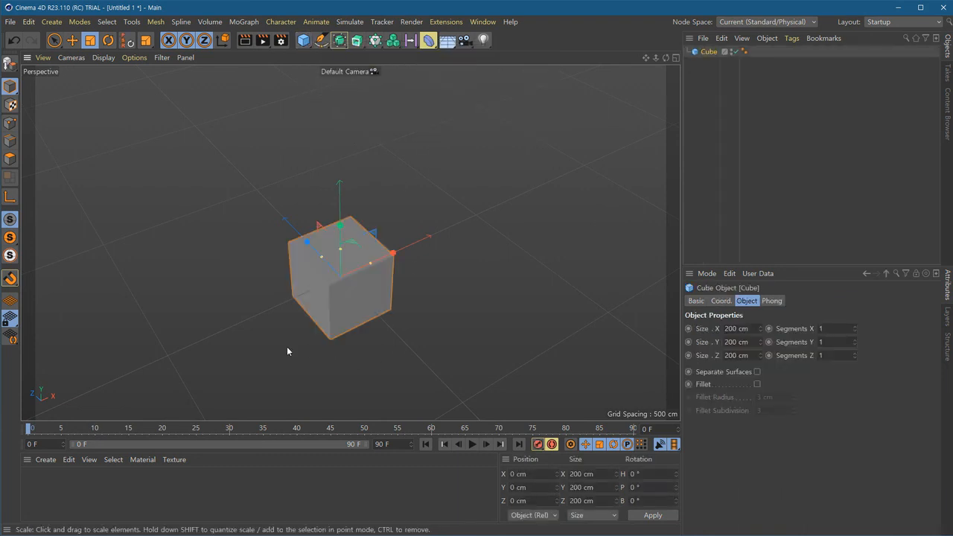
left_click(502, 323)
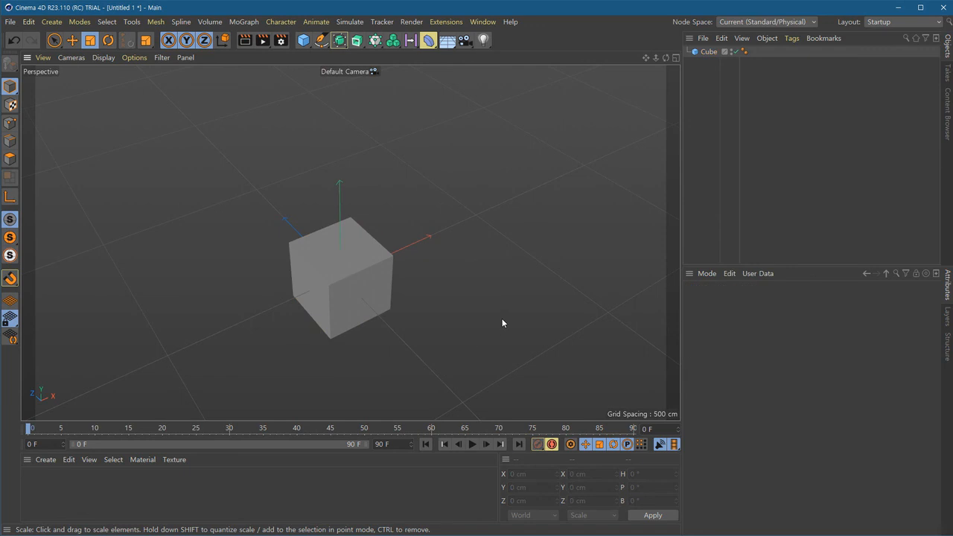
Select the cube, frame it up close in the viewport, and enable its Fillet option.
left_click(353, 299)
key("s")
left_click_drag(365, 320, 446, 289, "alt")
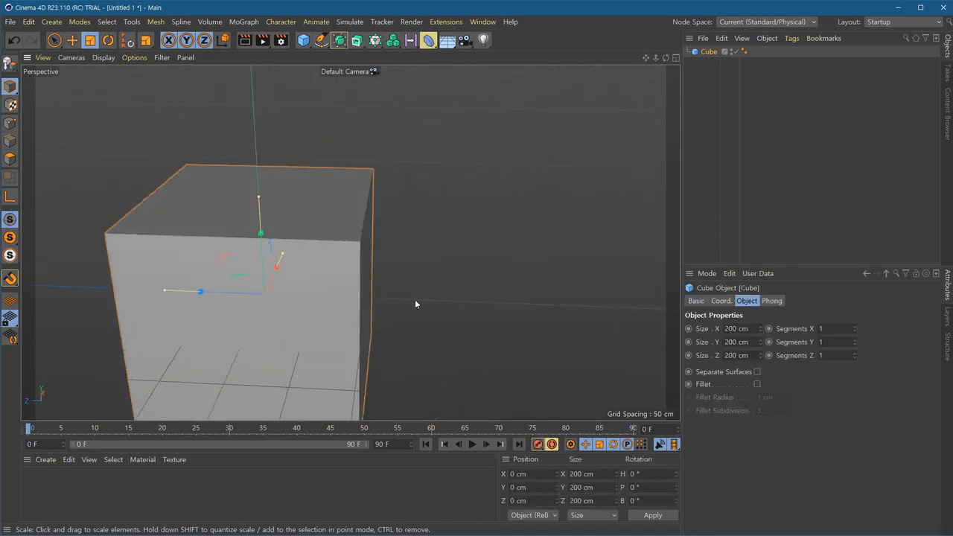
right_click_drag(445, 288, 376, 327, "alt")
middle_click_drag(376, 327, 456, 270, "alt")
left_click_drag(393, 304, 444, 330, "alt")
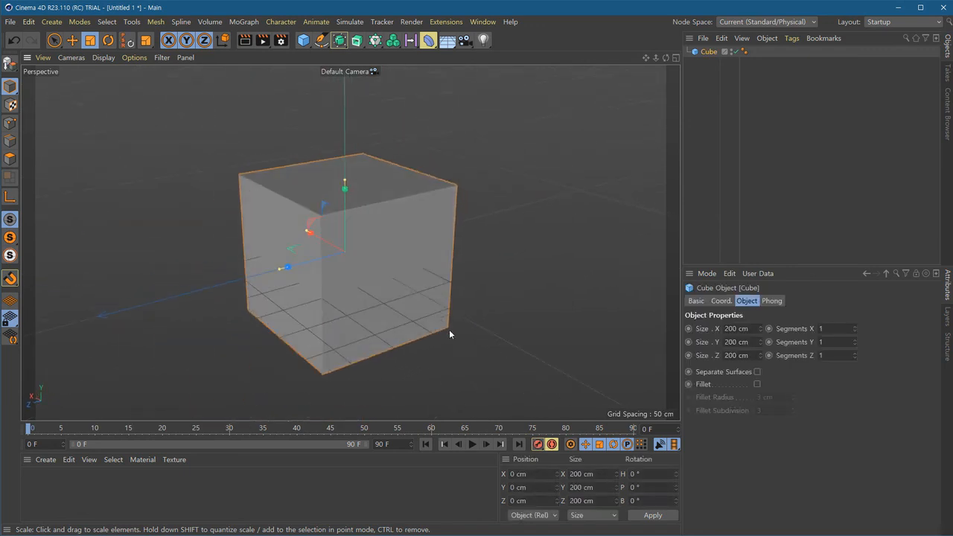
left_click(512, 260)
left_click(433, 227)
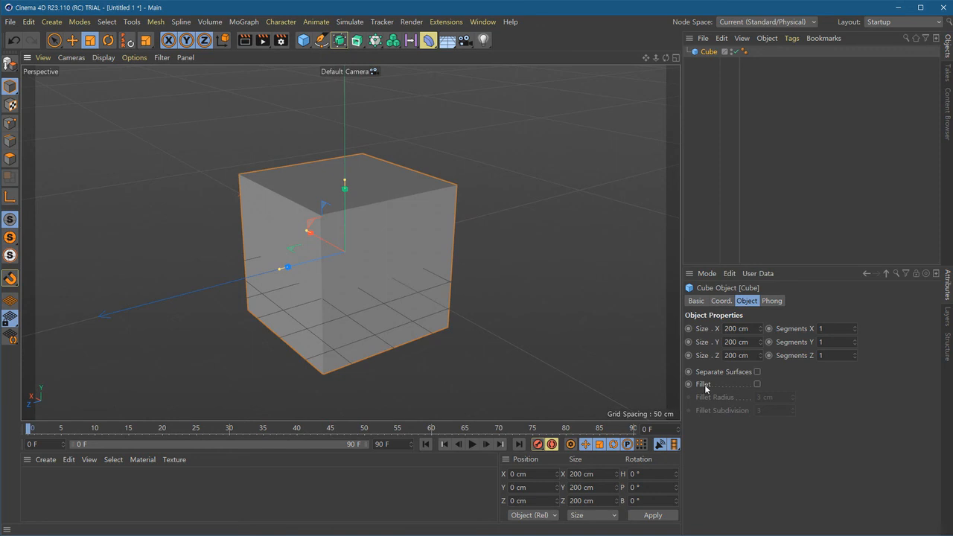
left_click(757, 384)
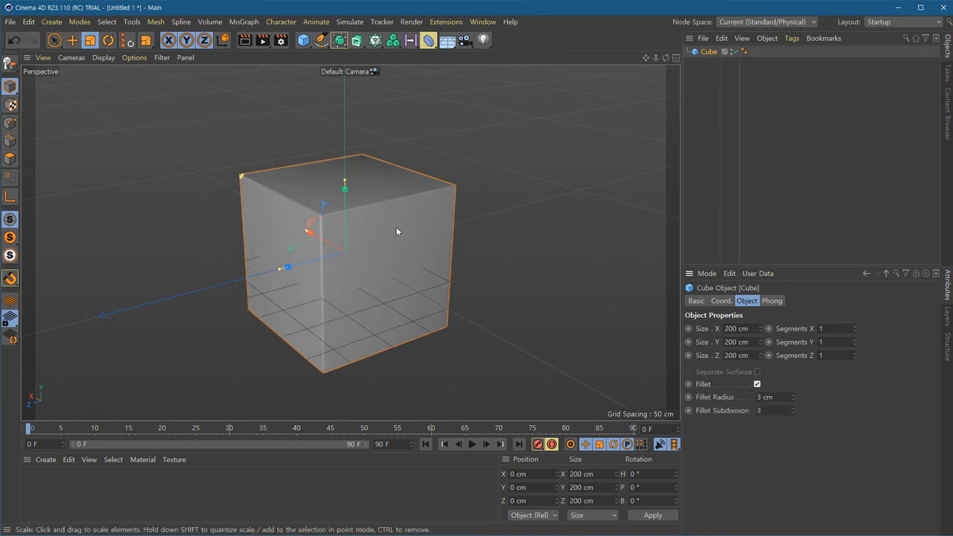
Examine the cube's filleted edges and corners up close from several angles.
right_click_drag(324, 237, 417, 259, "alt")
left_click_drag(412, 248, 448, 239, "alt")
left_click_drag(287, 235, 318, 230, "alt")
right_click_drag(440, 264, 507, 265, "alt")
middle_click_drag(351, 243, 483, 281, "alt")
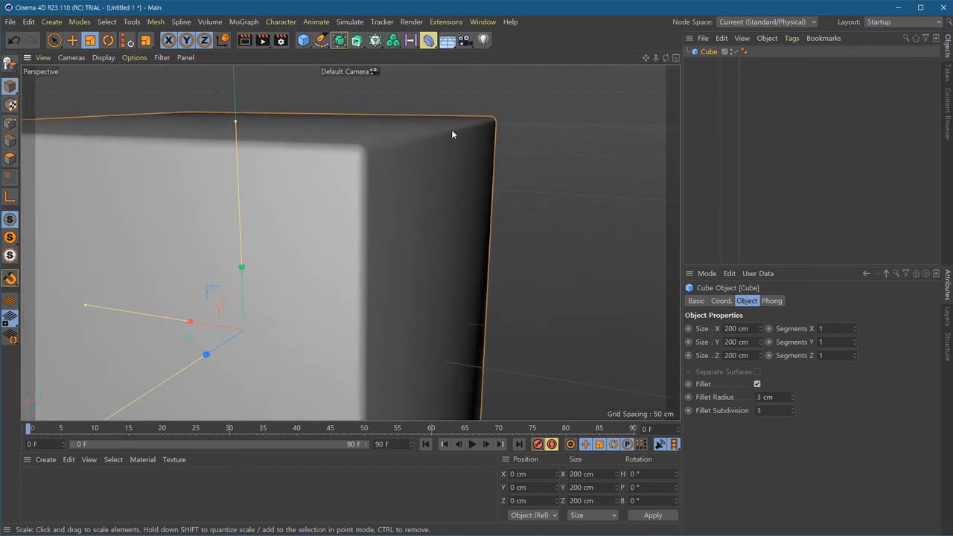
right_click_drag(451, 248, 378, 291, "alt")
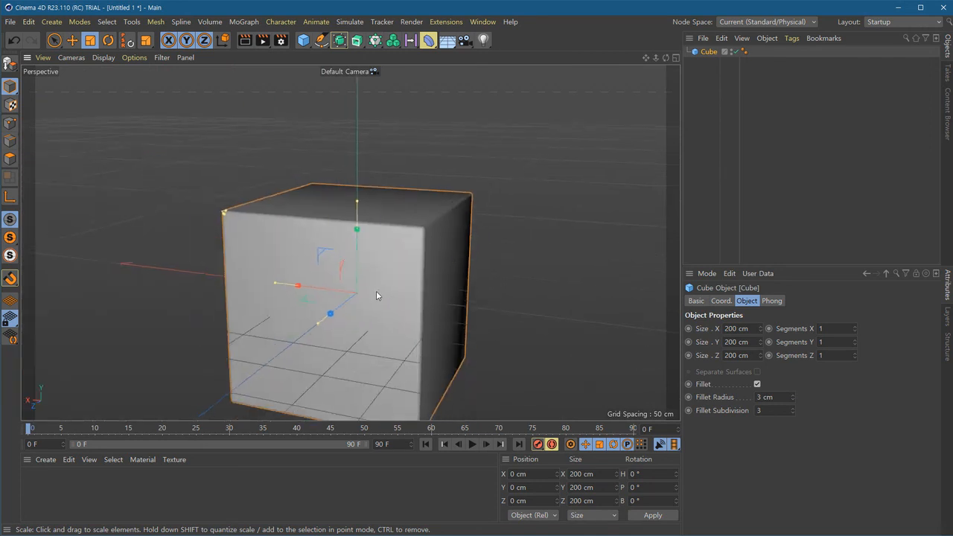
middle_click_drag(377, 291, 380, 299, "alt")
right_click_drag(380, 299, 417, 319, "alt")
middle_click_drag(416, 318, 384, 311, "alt")
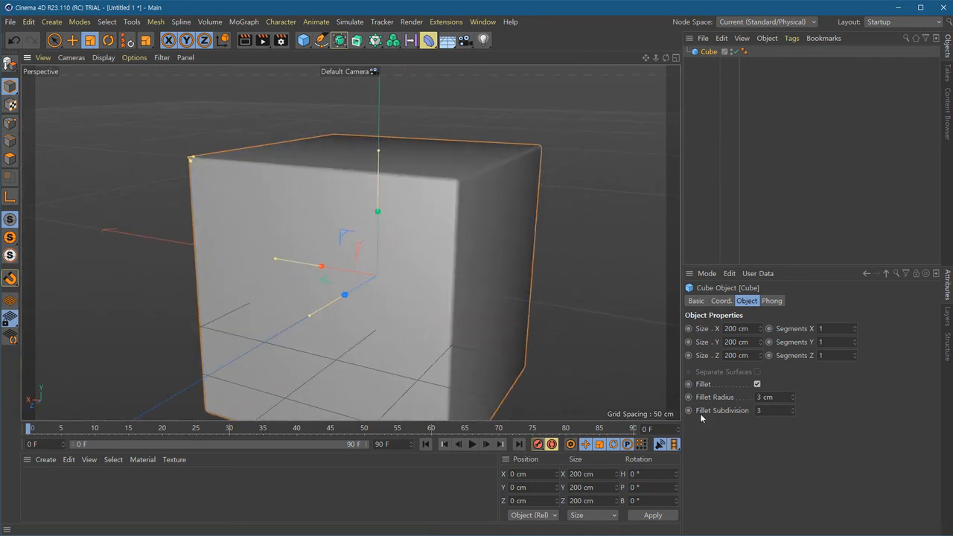
Increase the cube's fillet radius to 21 cm, and adjust it in the viewport to about 15.2 cm.
left_click_drag(793, 397, 793, 399)
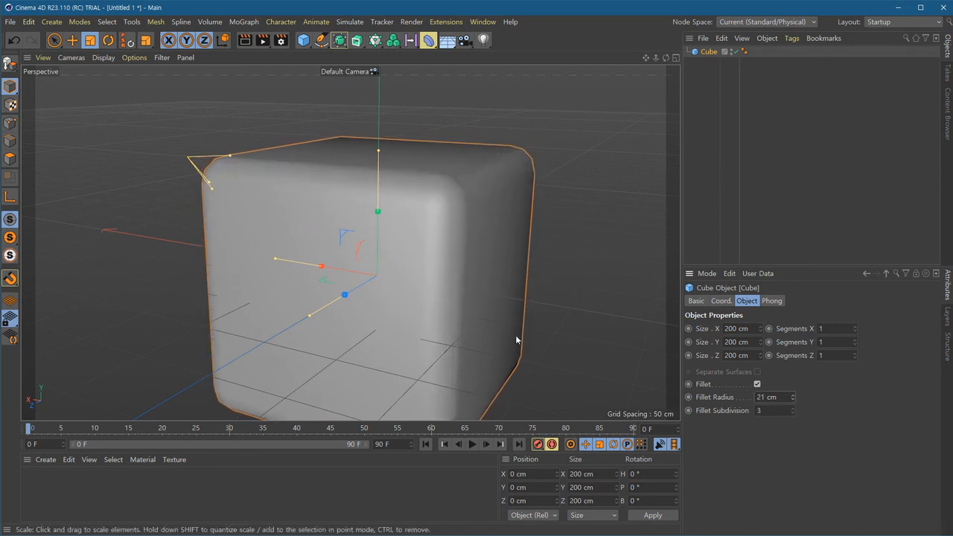
left_click_drag(425, 291, 195, 243, "alt")
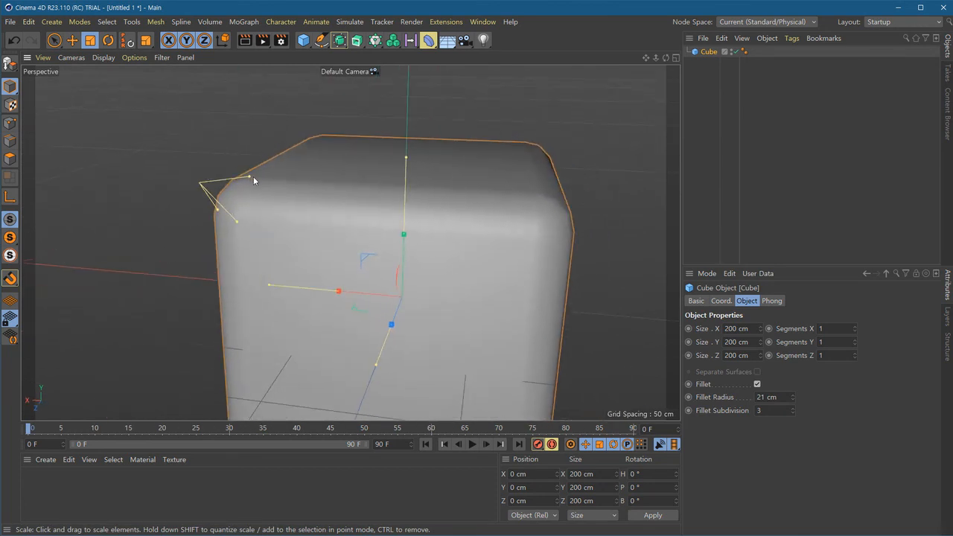
mouse_move(250, 175)
left_mouse_down()
mouse_move(276, 175)
mouse_move(261, 180)
left_mouse_up()
left_click_drag(232, 195, 241, 215)
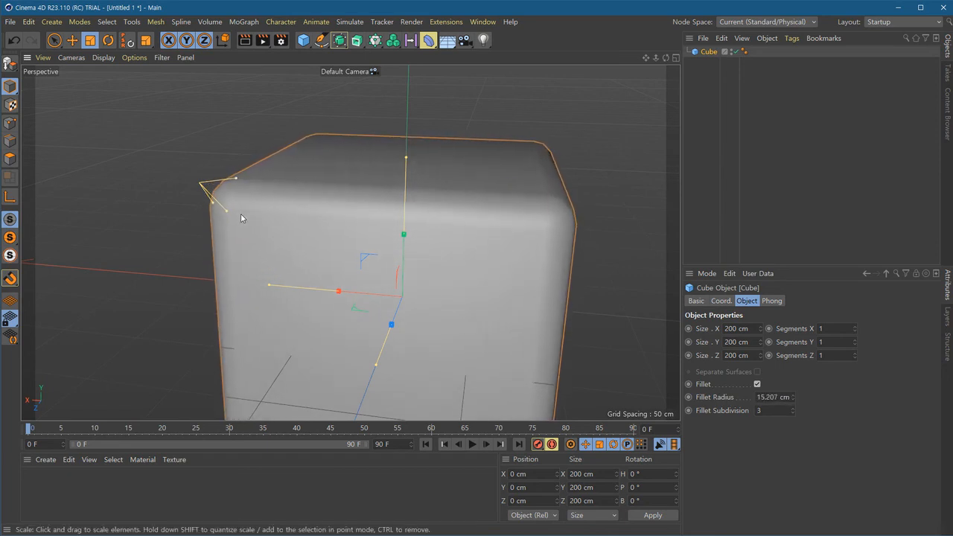
Select the cube with the Move tool, move it about 53 cm along X, and undo the move.
scroll(428, 340, "down", 3)
left_click_drag(428, 336, 528, 216, "alt")
left_click(534, 208)
left_click(349, 224)
key("e")
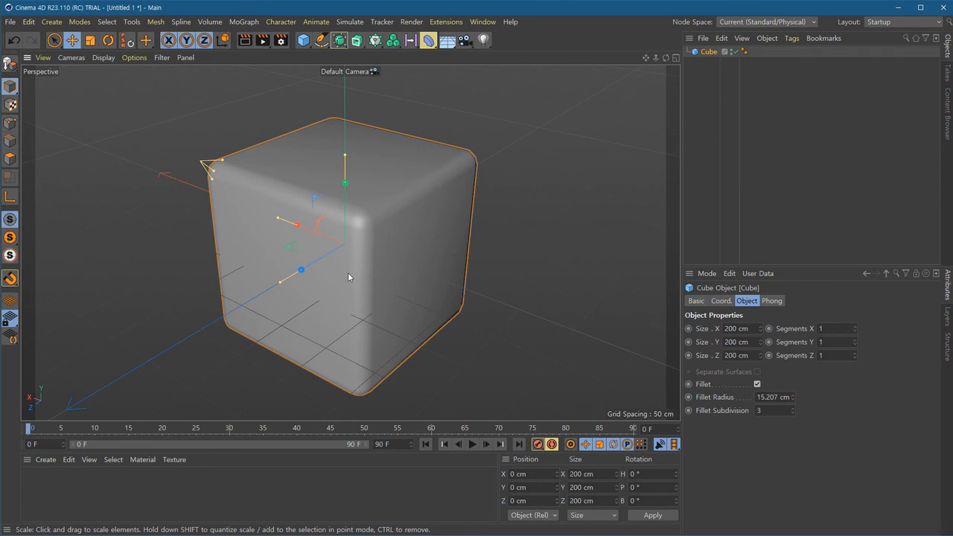
left_click_drag(372, 335, 432, 319, "alt")
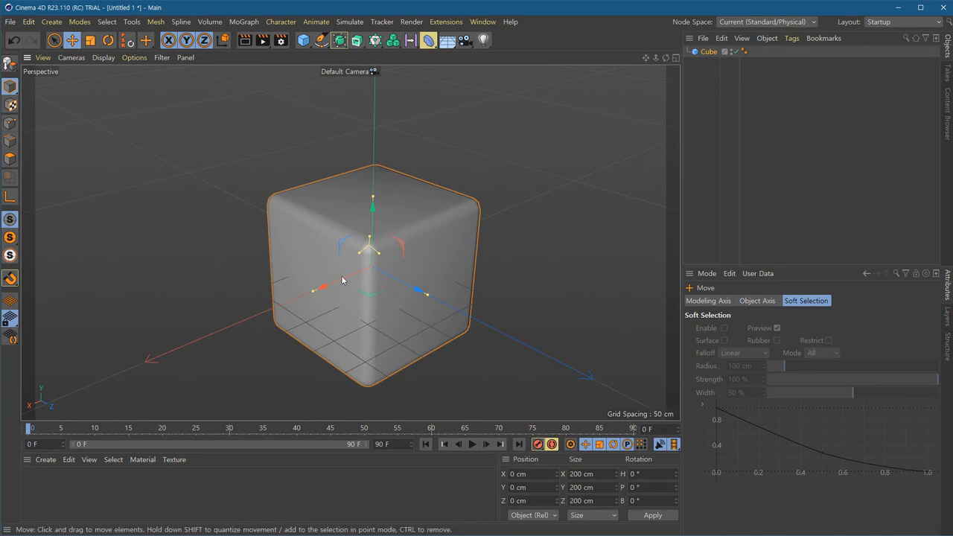
left_click_drag(324, 287, 291, 301)
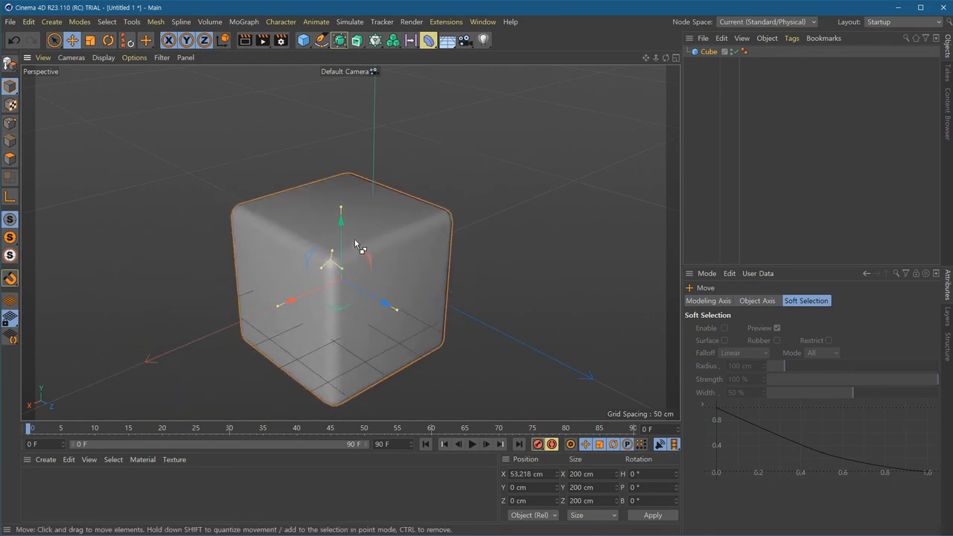
key("ctrl+z")
Try moving the cube in other directions in the viewport and undo the moves.
mouse_move(375, 217)
left_mouse_down()
mouse_move(377, 320)
mouse_move(375, 216)
left_mouse_up()
left_click_drag(432, 285, 463, 343)
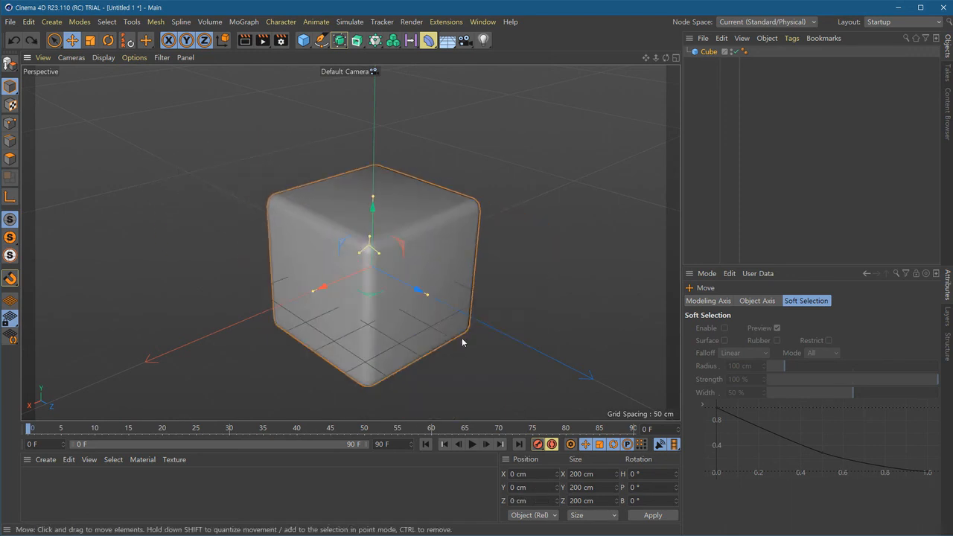
scroll(447, 359, "down", 3)
left_click_drag(294, 226, 208, 123)
key("ctrl+z")
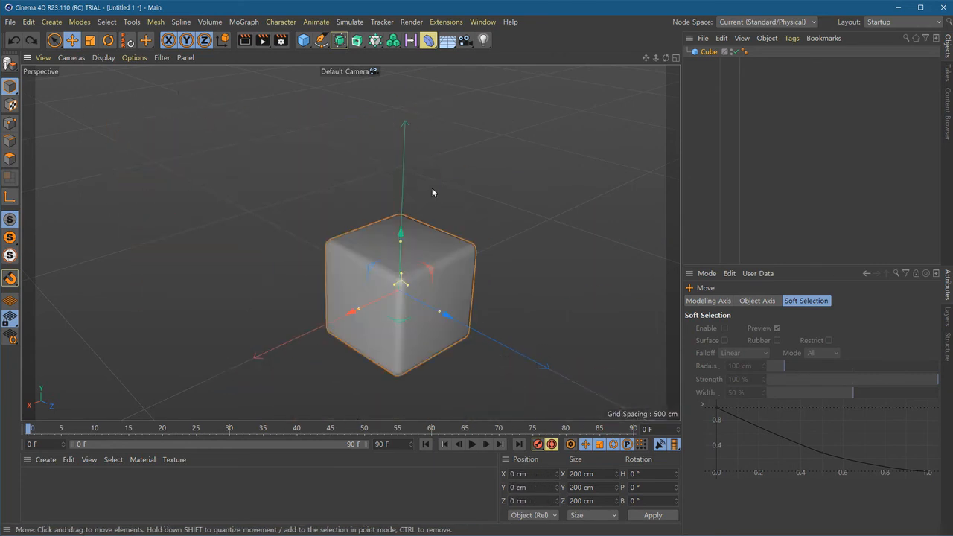
Reselect the cube and shorten the viewport to give the coordinates area more room.
left_click_drag(428, 276, 433, 353, "alt")
left_click(433, 232)
left_click(418, 240)
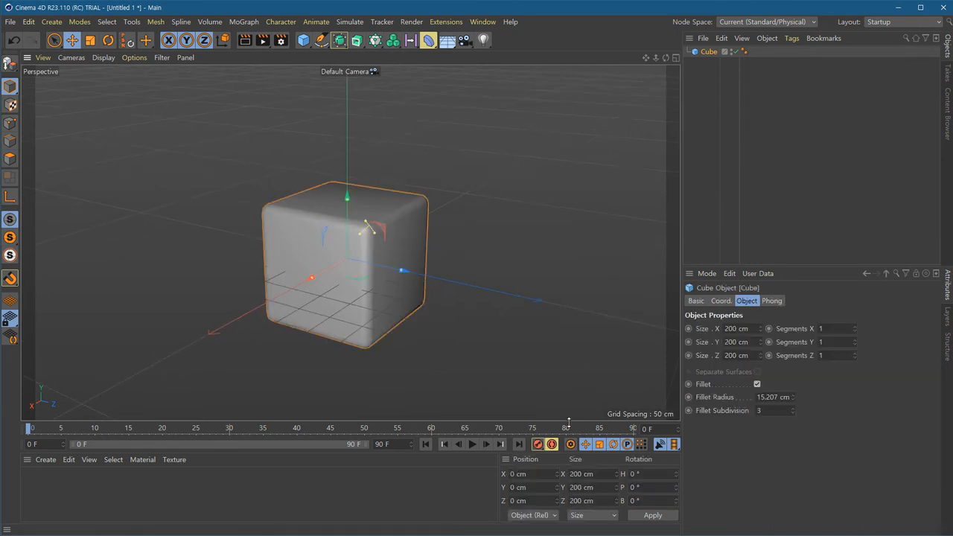
left_click_drag(569, 420, 569, 386)
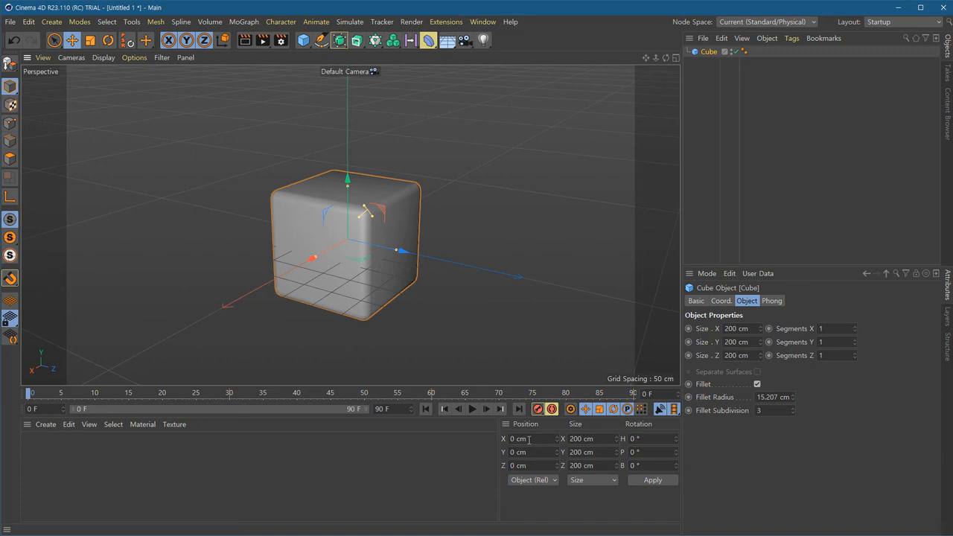
Set the cube's X position to 50 cm, and change it to -150 cm.
left_click(528, 439)
type("50")
key("Return")
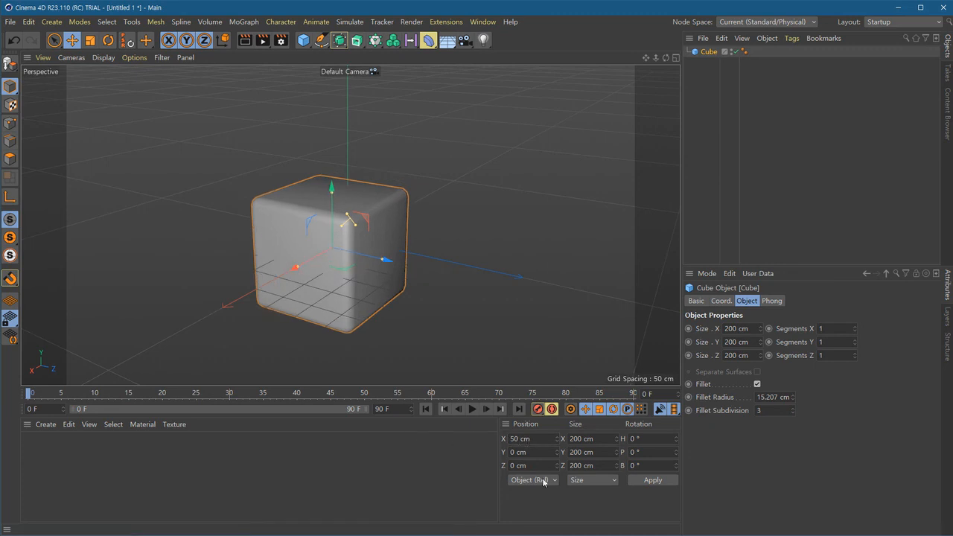
left_click(521, 440)
key("BackSpace")
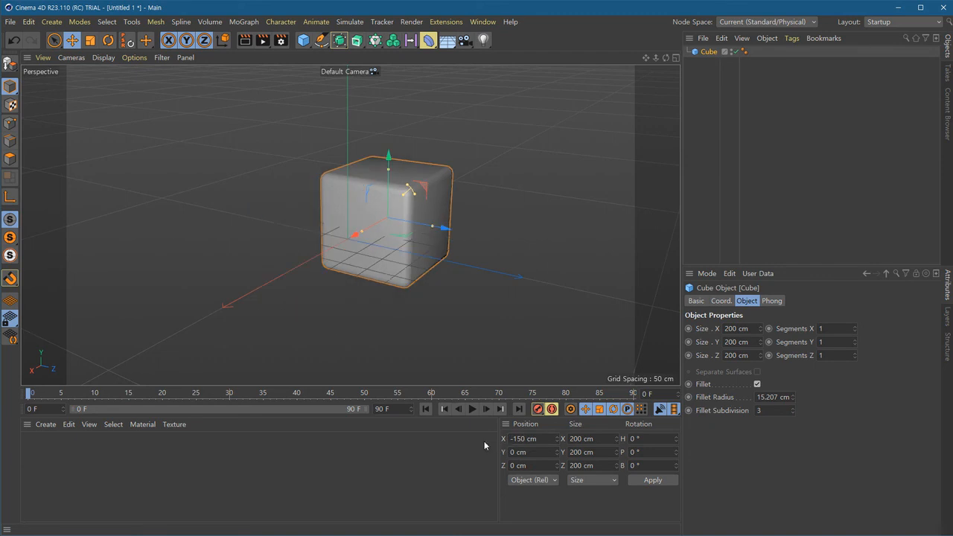
left_click_drag(457, 272, 337, 255, "alt")
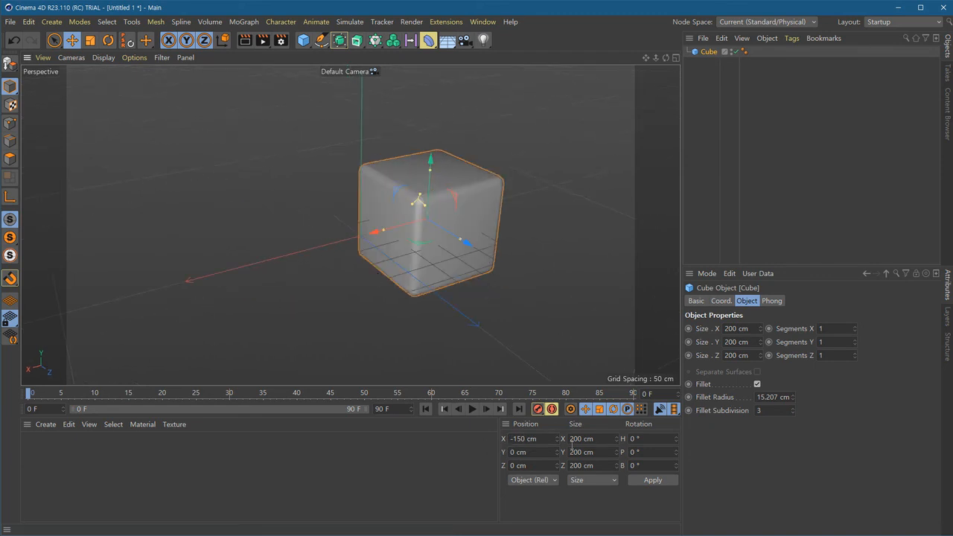
Place the cube at X 500 cm, frame the scene, and change its X position to -250 cm.
left_click(525, 439)
key("BackSpace")
type("500")
key("Return")
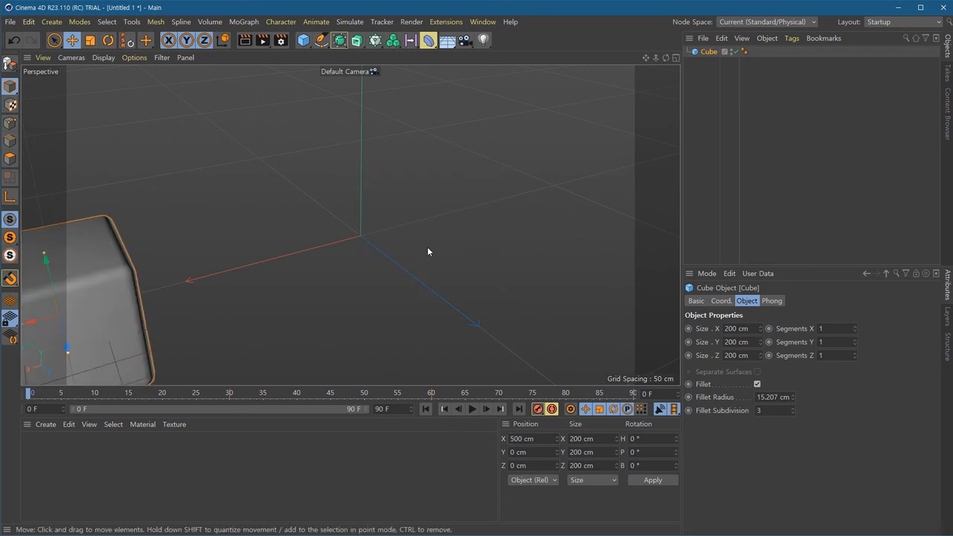
key("h")
left_click(521, 439)
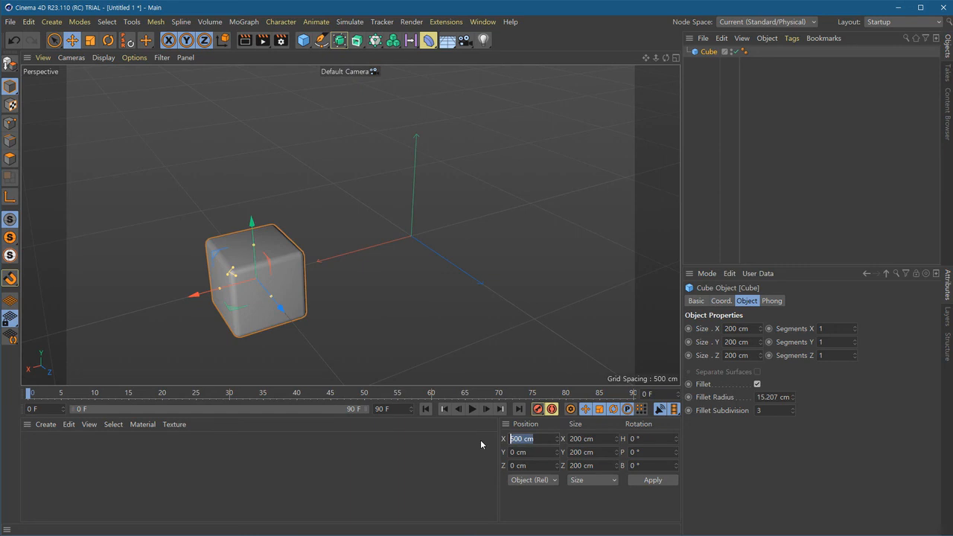
type("-250")
key("Return")
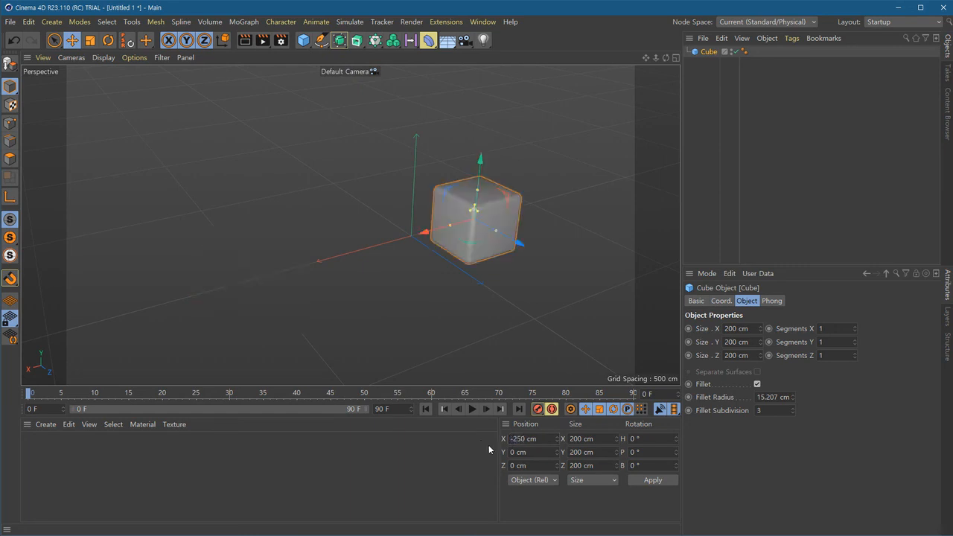
Set the cube's Y position to 200 cm and its Z position to 150 cm.
left_click(543, 452)
type("200")
key("Return")
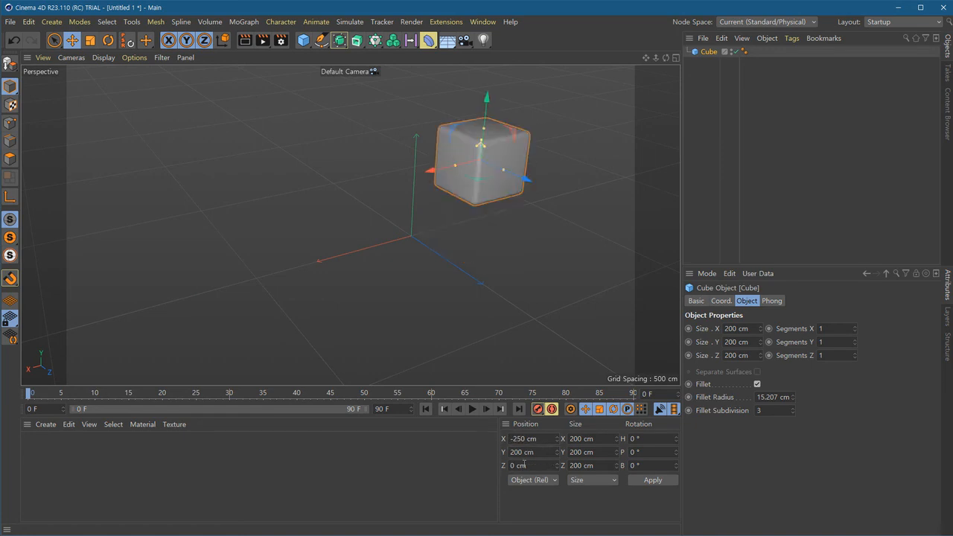
left_click(527, 466)
type("150")
key("Return")
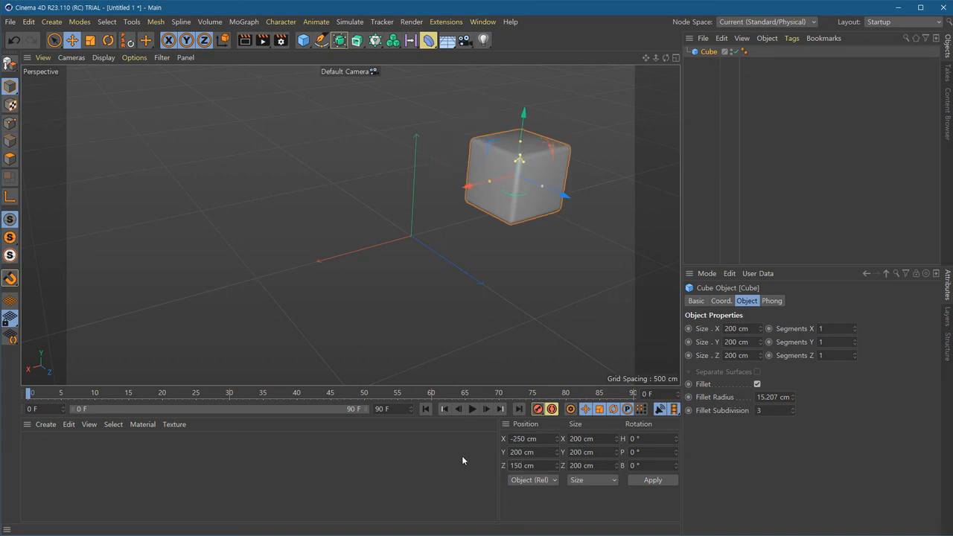
left_click_drag(530, 236, 387, 244, "alt")
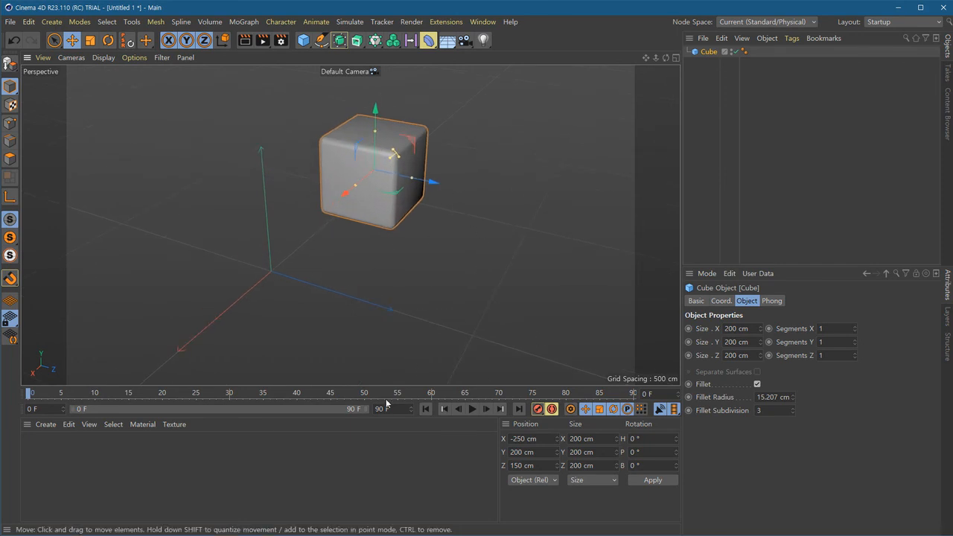
Return the cube to the world origin by setting its X, Y and Z positions to 0 cm.
left_click(534, 439)
type("0")
key("Tab")
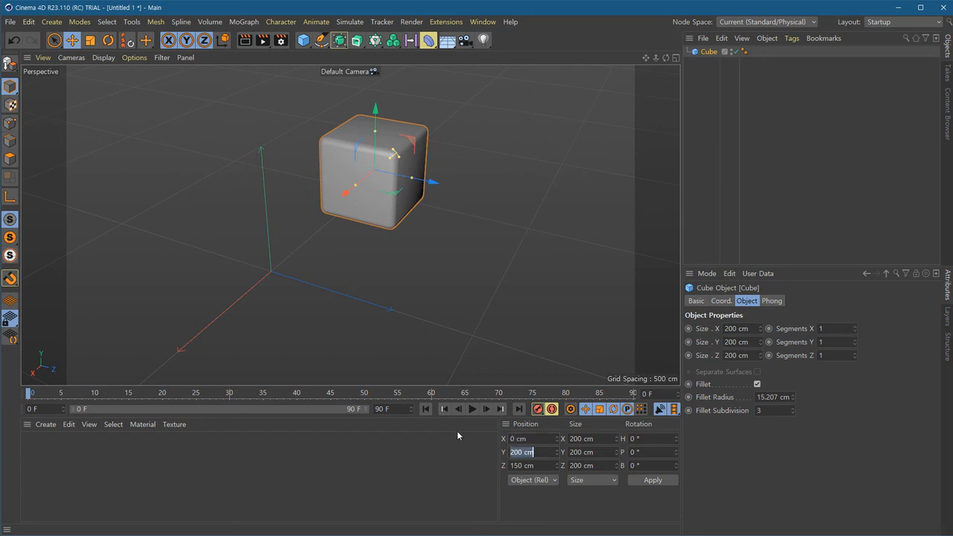
type("0")
key("Tab")
type("0")
key("Return")
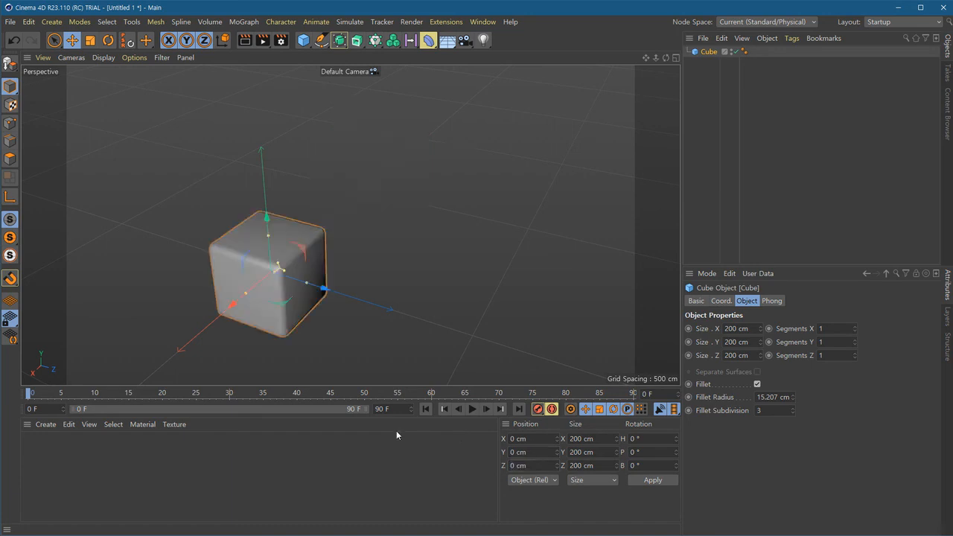
scroll(346, 267, "down", 2)
middle_click_drag(347, 267, 390, 262, "alt")
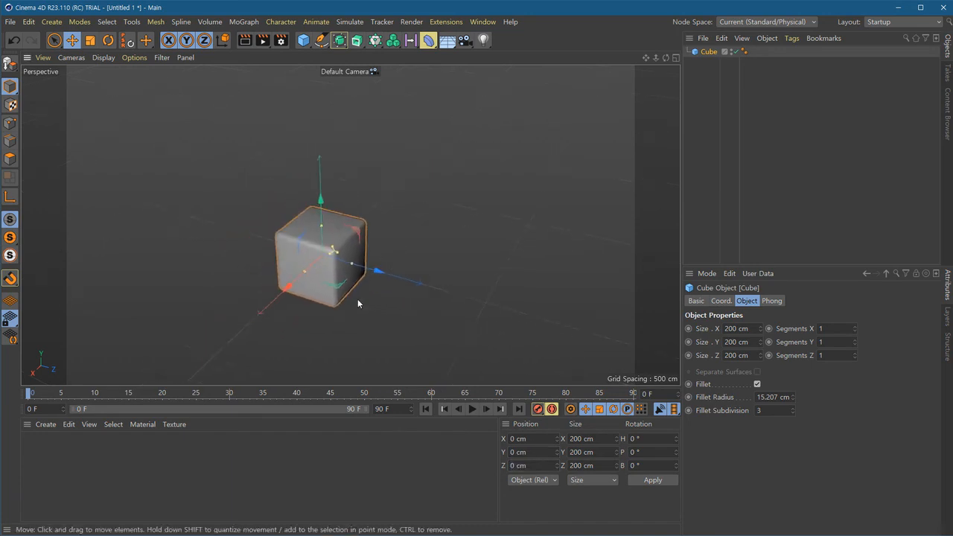
key("h")
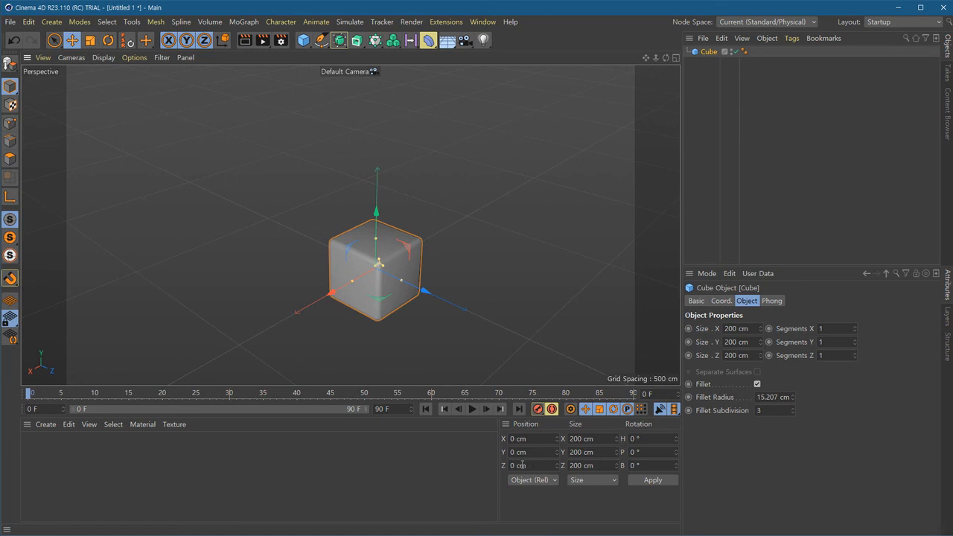
Frame the cube and compare its X, Y and Z sizes in the coordinates area and the object properties.
middle_click_drag(327, 327, 301, 306, "alt")
right_click_drag(300, 302, 403, 348, "alt")
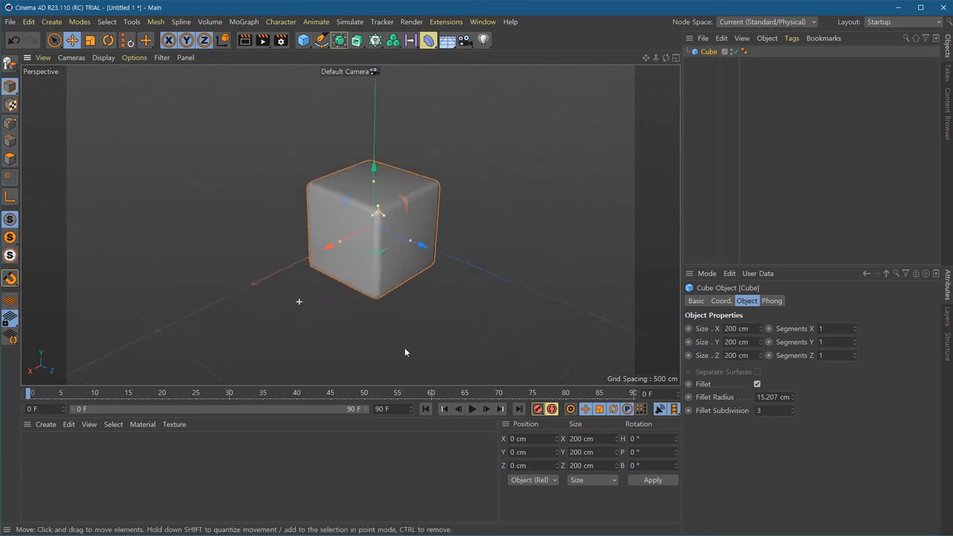
middle_click_drag(413, 311, 388, 326, "alt")
left_click(595, 439)
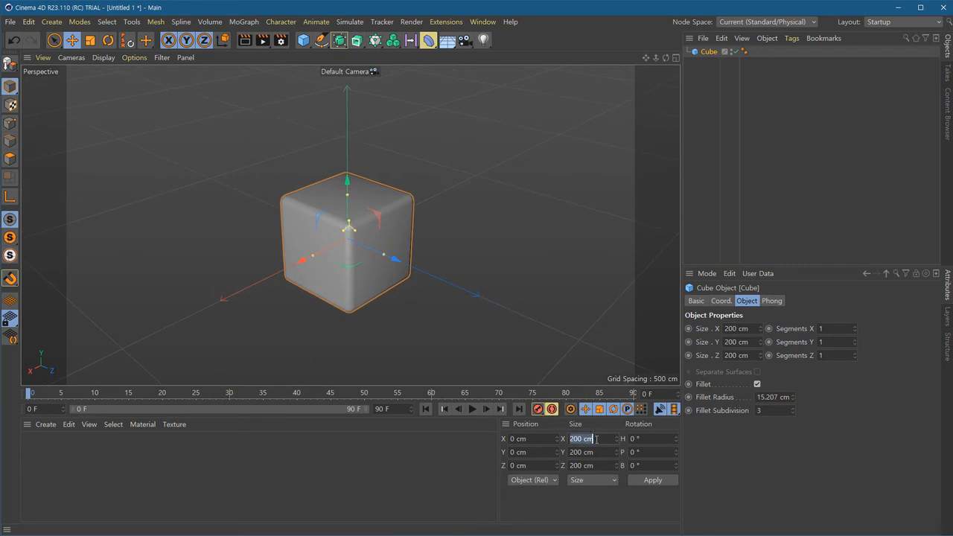
double_click(602, 455)
double_click(600, 467)
left_click(601, 451)
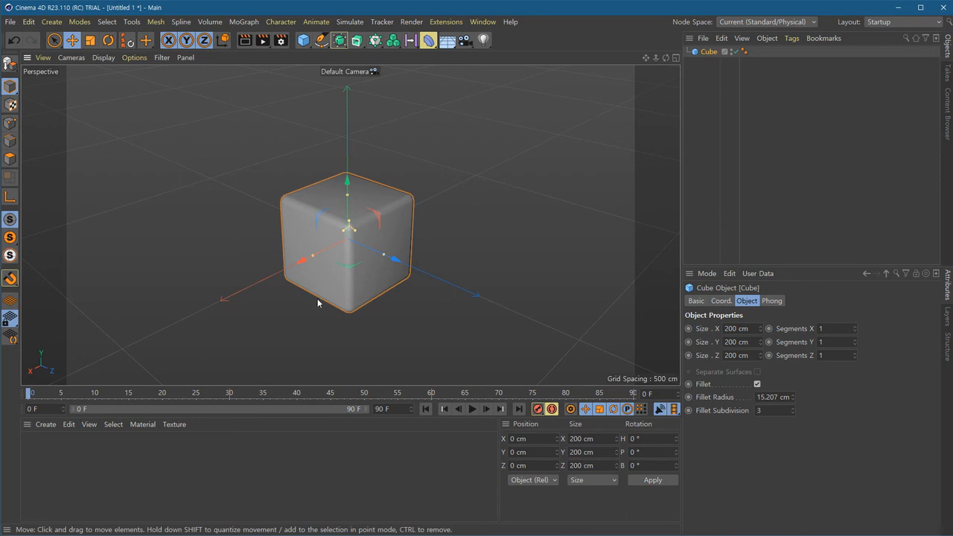
left_click(705, 333)
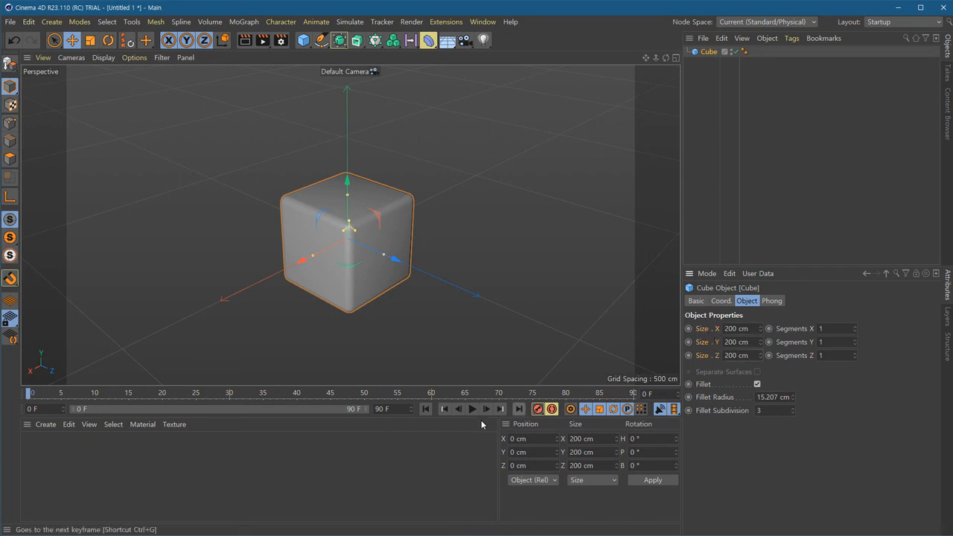
Set the cube's size to 100 cm in X, 120 cm in Y and 160 cm in Z.
double_click(746, 329)
type("100")
key("Return")
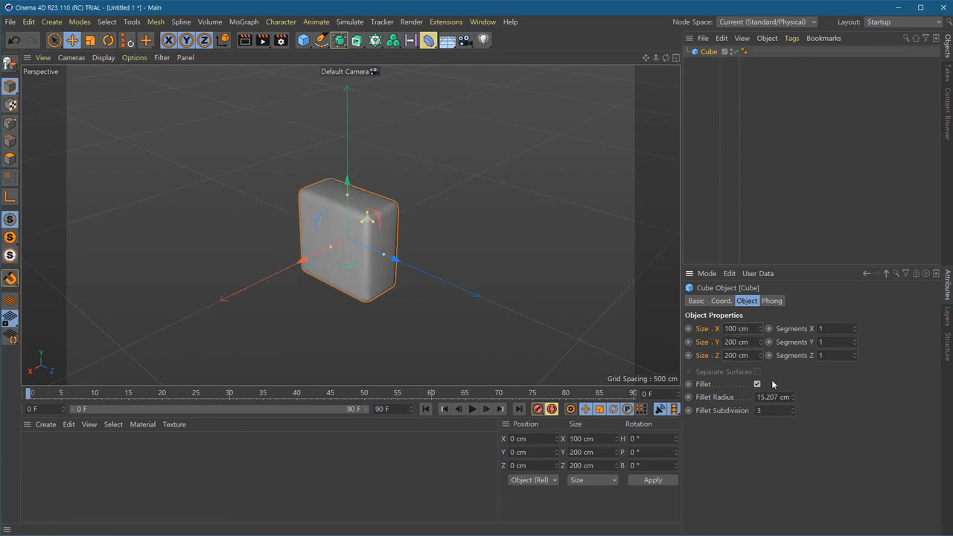
left_click(755, 344)
double_click(755, 344)
type("120")
key("Return")
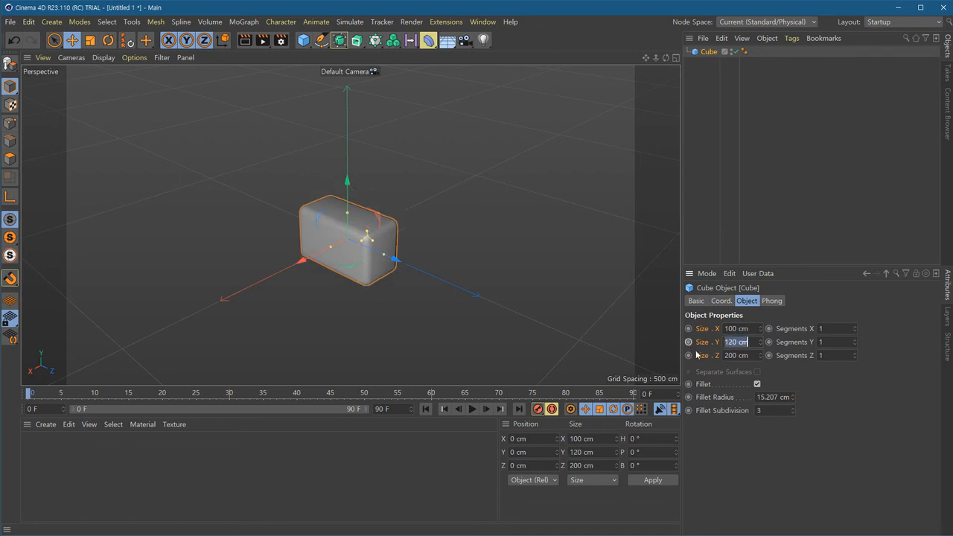
key("Tab")
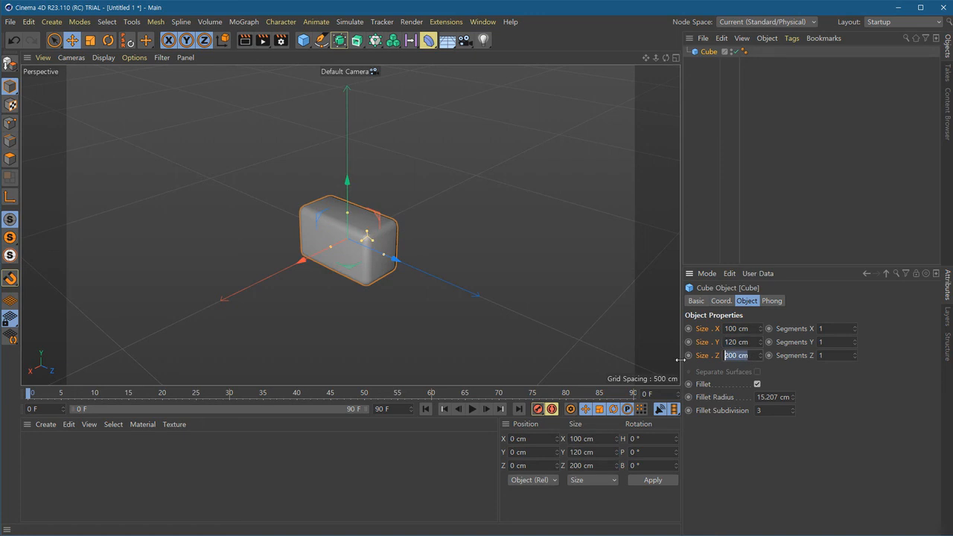
type("160")
key("Return")
Examine the resized cube's proportions from several angles and check its size values in the object properties.
middle_click_drag(339, 272, 332, 302, "alt")
left_click_drag(332, 302, 381, 299, "alt")
right_click_drag(380, 299, 433, 310, "alt")
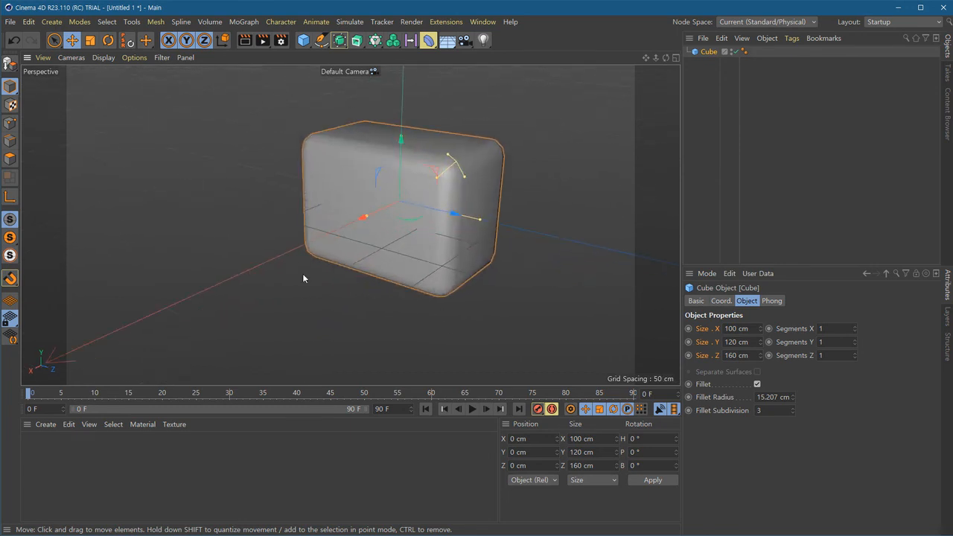
middle_click_drag(442, 288, 402, 313, "alt")
right_click_drag(402, 313, 357, 311, "alt")
left_click(736, 328)
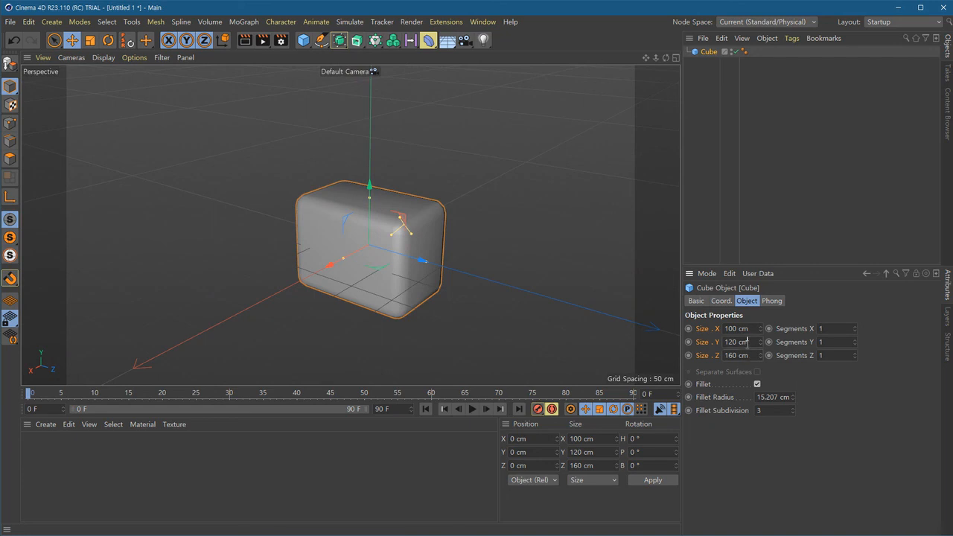
Scale the whole cube proportionally by setting its X size to 50 cm, and again by setting its Y size to 30 cm.
left_click(599, 443)
scroll(436, 276, "down", 3)
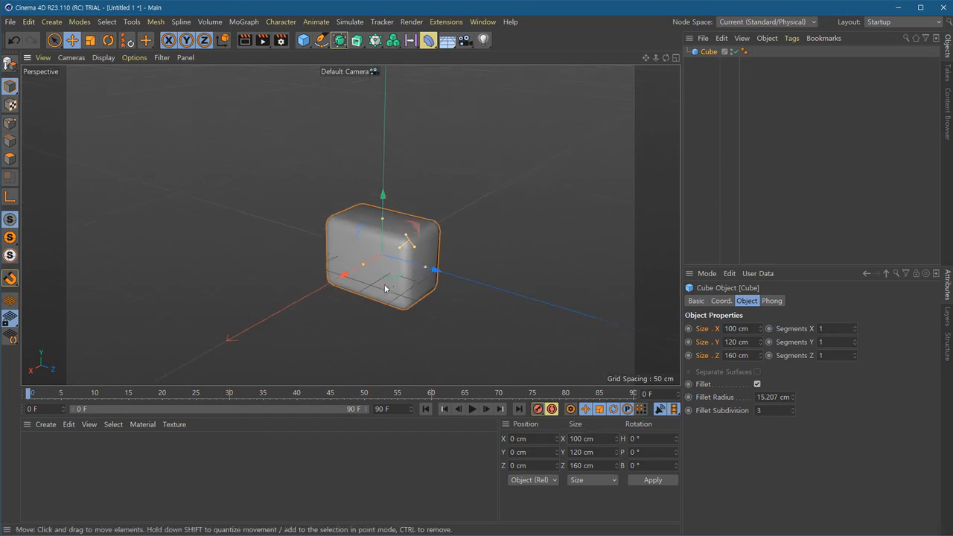
left_click_drag(605, 438, 558, 440)
type("50")
key("Return")
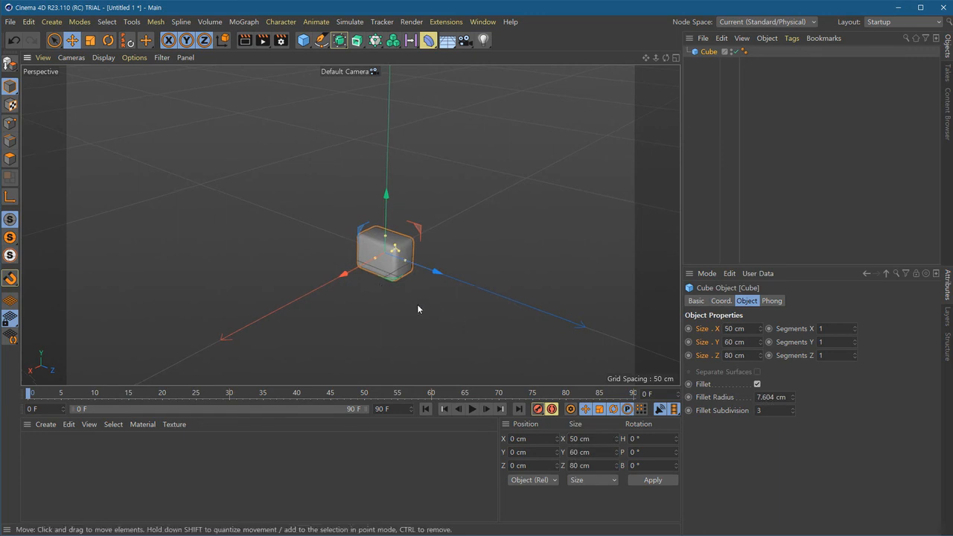
scroll(453, 324, "up", 2)
scroll(451, 329, "up", 1)
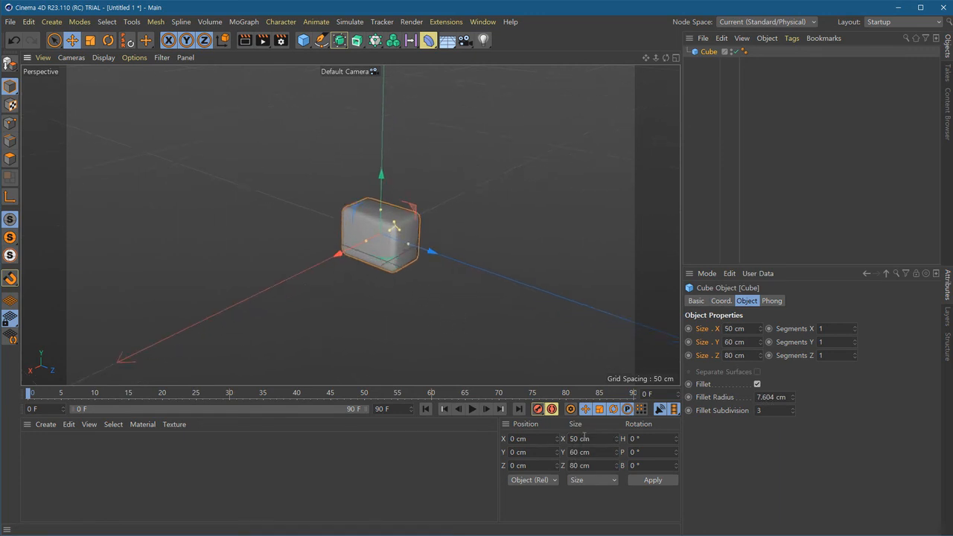
left_click_drag(590, 452, 564, 451)
type("30")
key("Return")
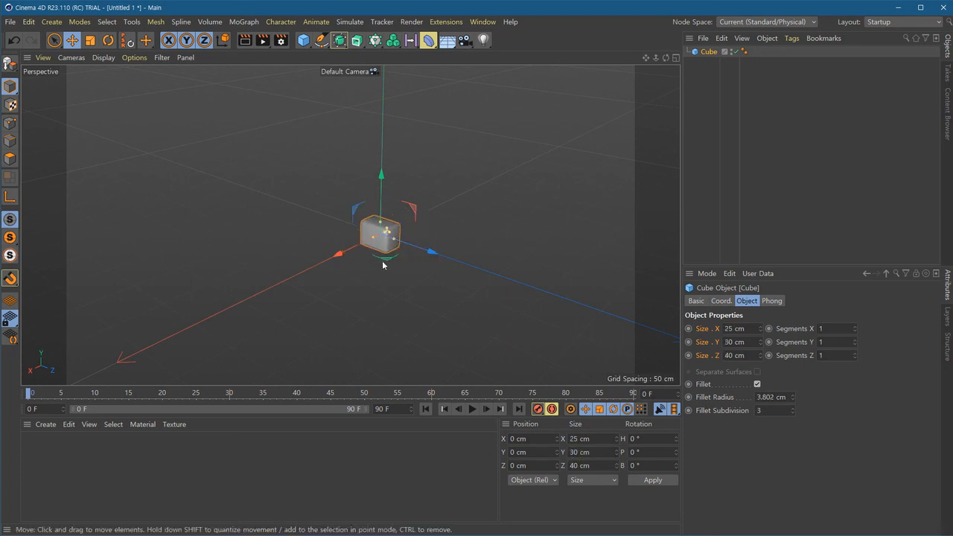
Scale the whole cube up proportionally by setting its X size to 150 cm.
left_click_drag(591, 438, 545, 433)
type("150")
key("Return")
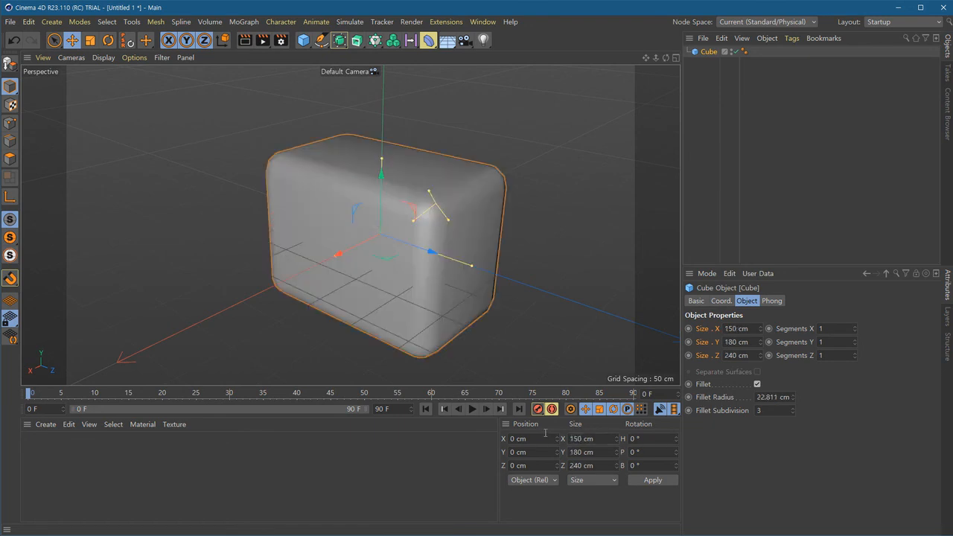
scroll(464, 275, "down", 3)
scroll(450, 320, "up", 1)
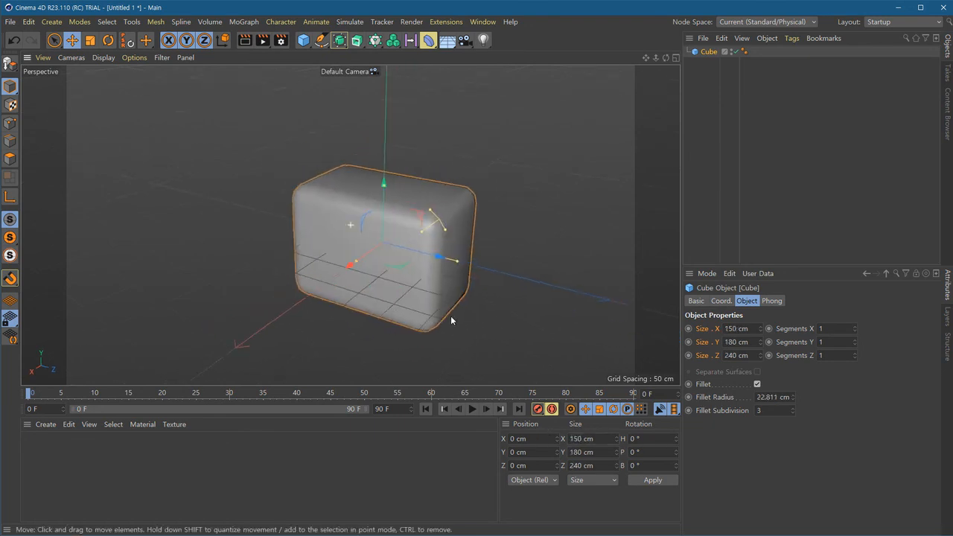
mouse_move(450, 320)
left_mouse_down("alt")
mouse_move(430, 319)
mouse_move(459, 330)
left_mouse_up("alt")
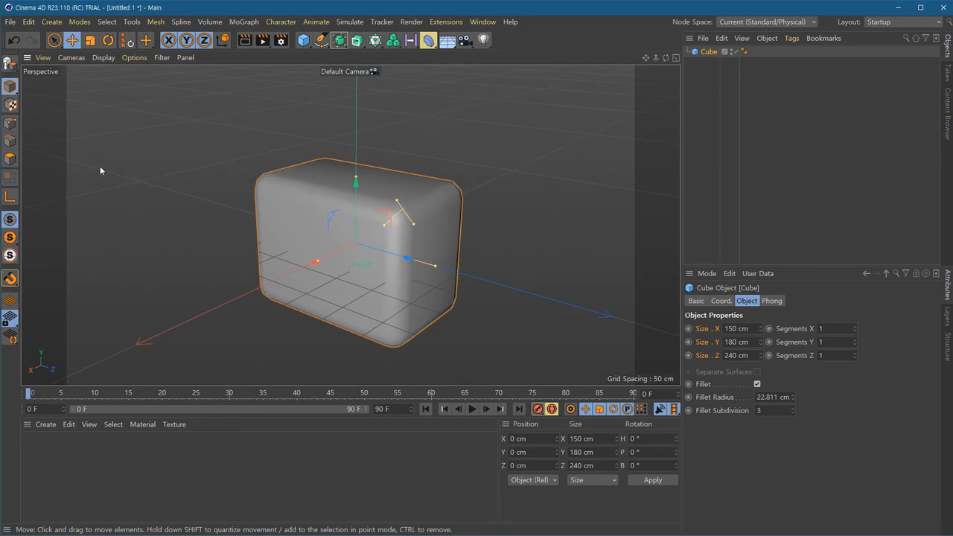
Switch to Object mode and change the cube's Y size alone, first to 10 cm and finally to 100 cm.
left_click_drag(10, 87, 67, 120)
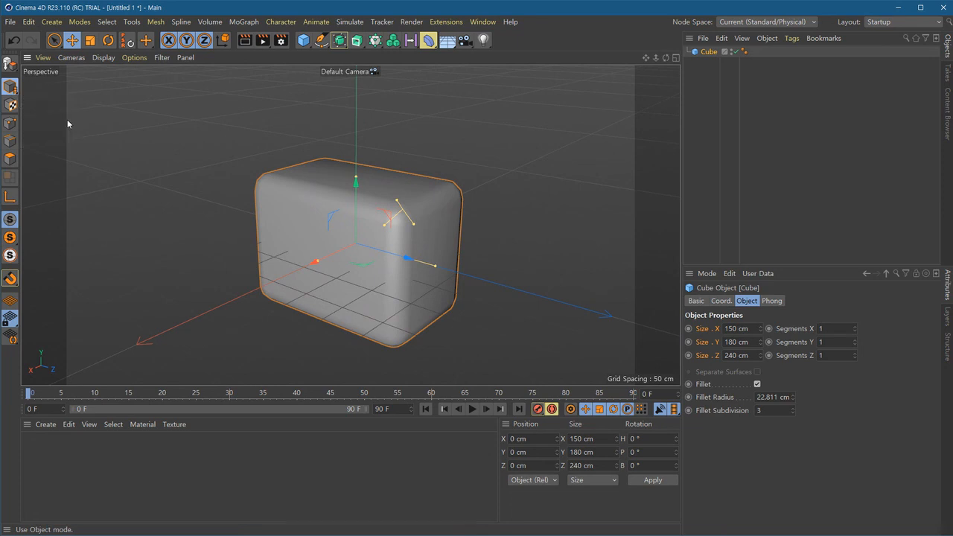
double_click(580, 451)
type("10")
key("Return")
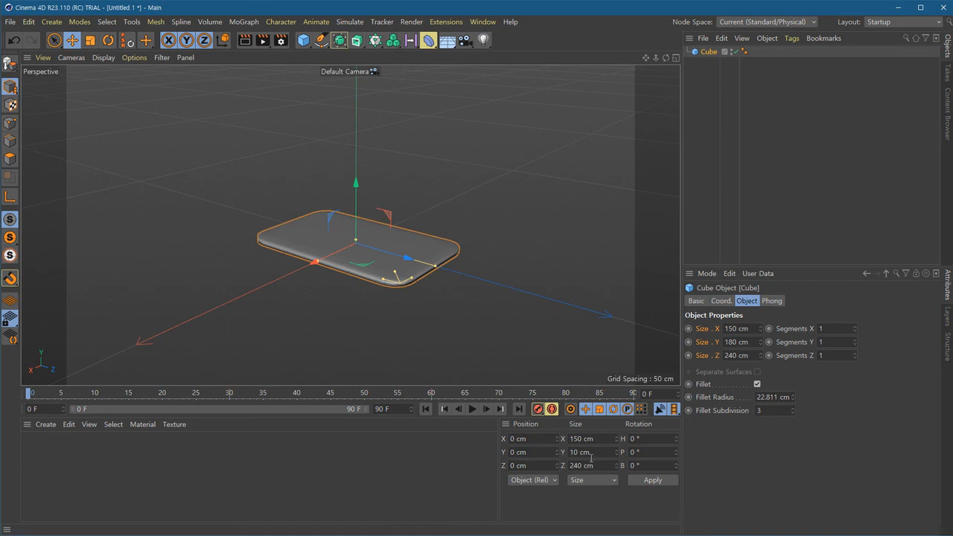
left_click_drag(593, 453, 562, 456)
type("100")
key("Return")
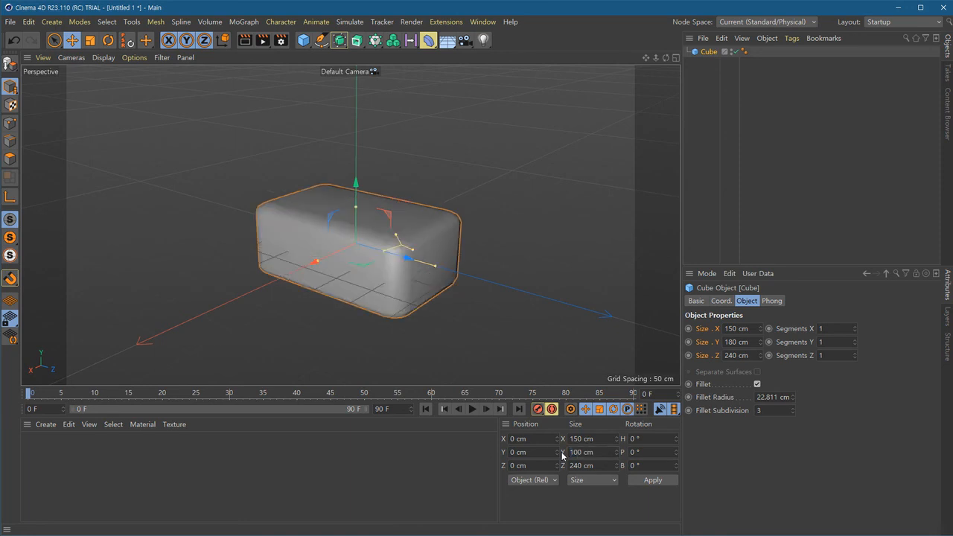
Set the cube's X size to 60 cm in Object mode and inspect the narrowed shape from several angles.
left_click_drag(599, 439, 568, 439)
type("60")
key("Return")
mouse_move(415, 284)
left_mouse_down("alt")
mouse_move(349, 302)
mouse_move(425, 280)
left_mouse_up("alt")
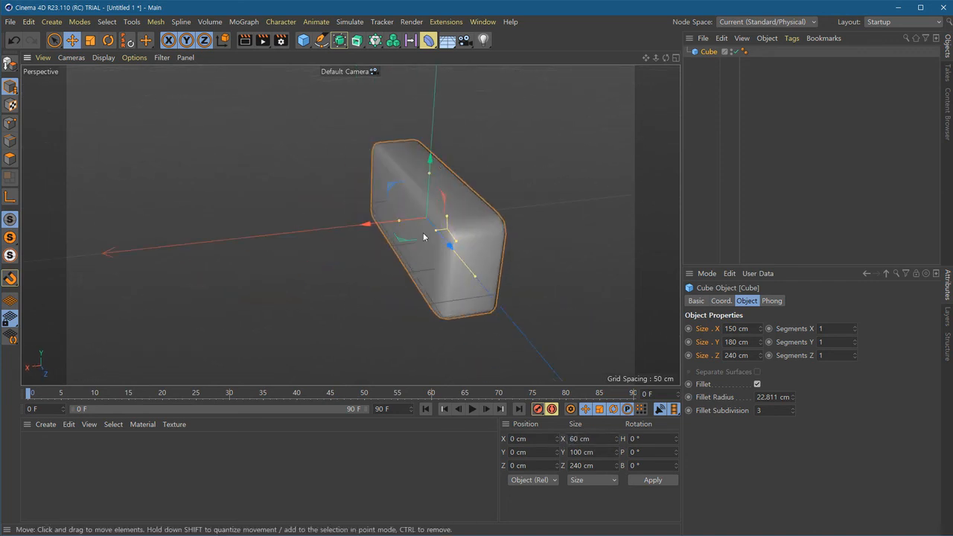
left_click_drag(491, 306, 338, 291, "alt")
left_click_drag(444, 297, 447, 323, "alt")
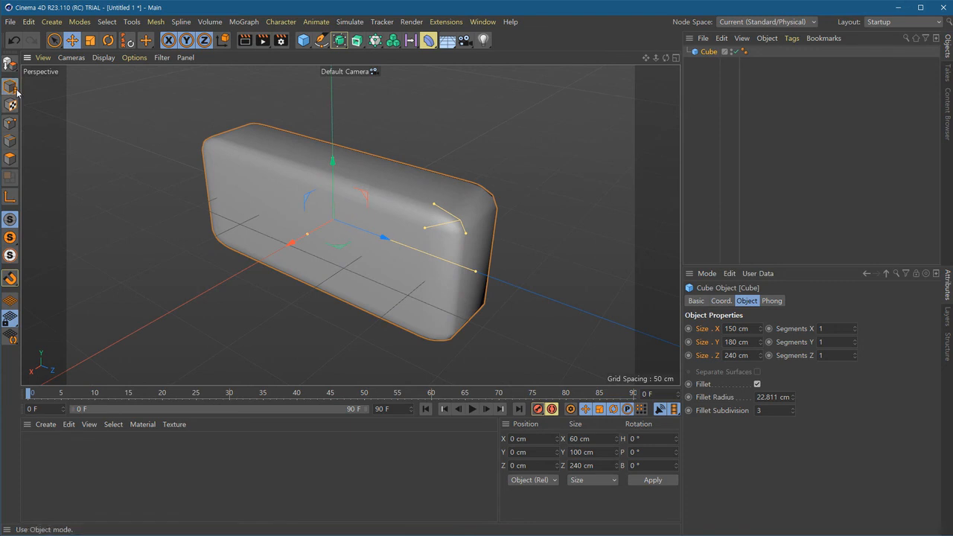
Return to Model mode and scale the cube proportionally by setting its X size to 120 cm.
left_click_drag(589, 439, 558, 445)
type("120")
key("Return")
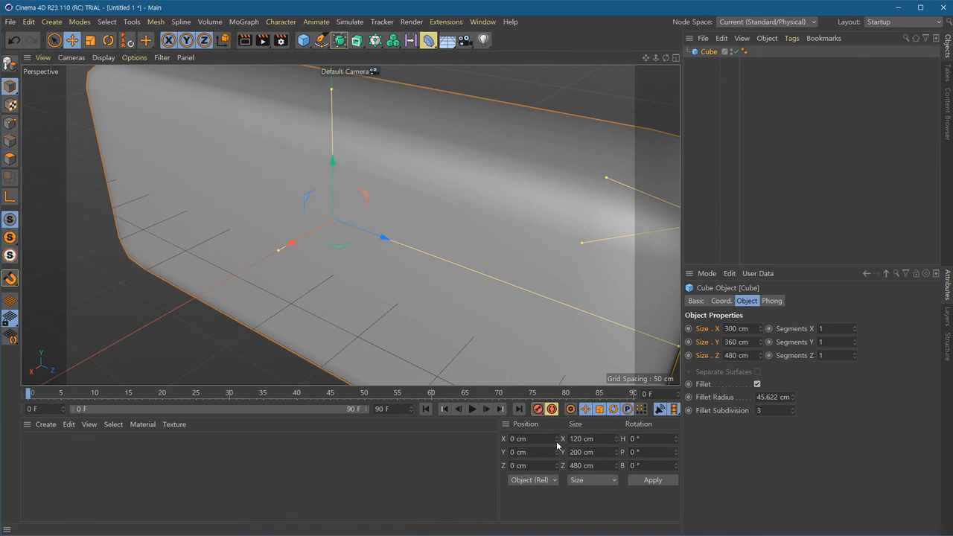
scroll(488, 256, "down", 5)
middle_click_drag(425, 286, 337, 298, "alt")
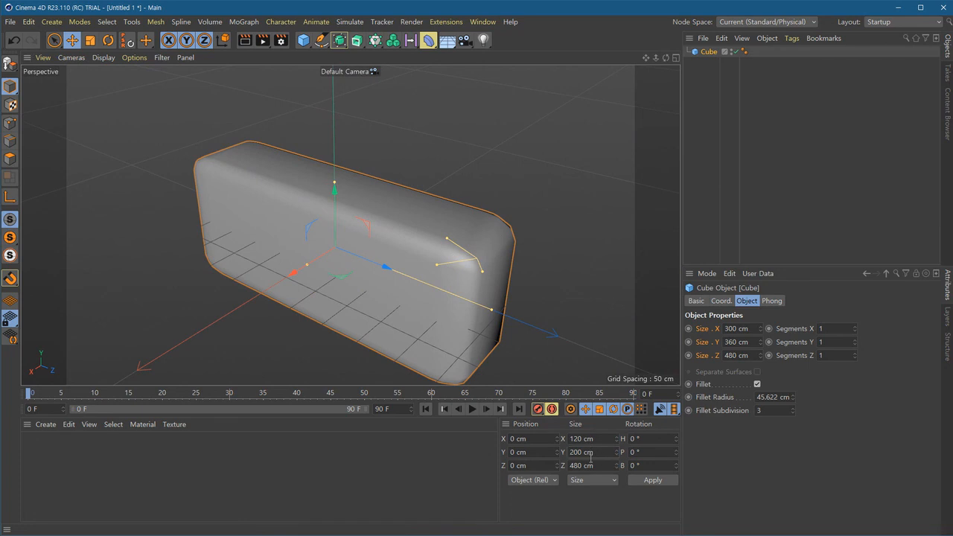
scroll(390, 298, "down", 3)
left_click_drag(390, 297, 477, 290, "alt")
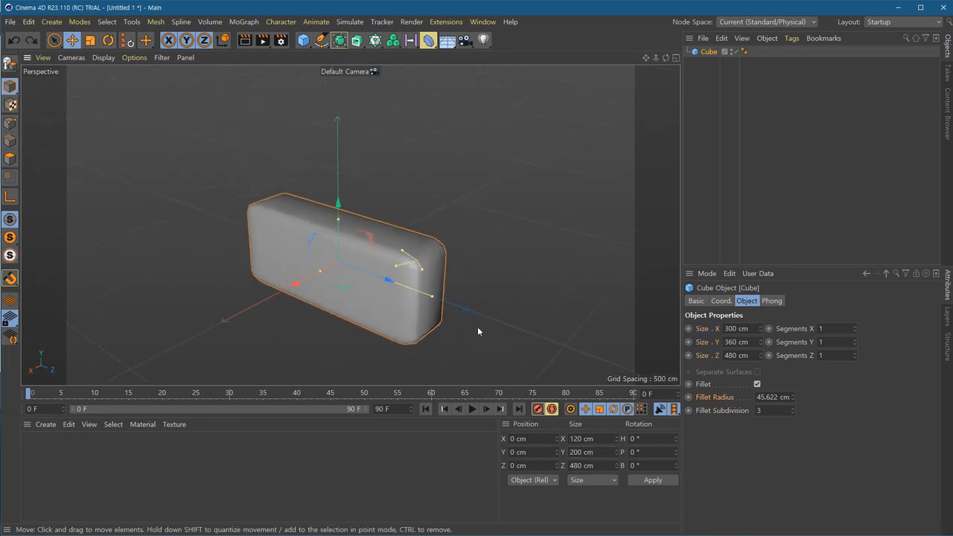
Switch to Object mode and set the cube's X, Y and Z sizes to 200 cm each.
left_click(603, 464)
left_click(593, 438)
left_click(11, 86)
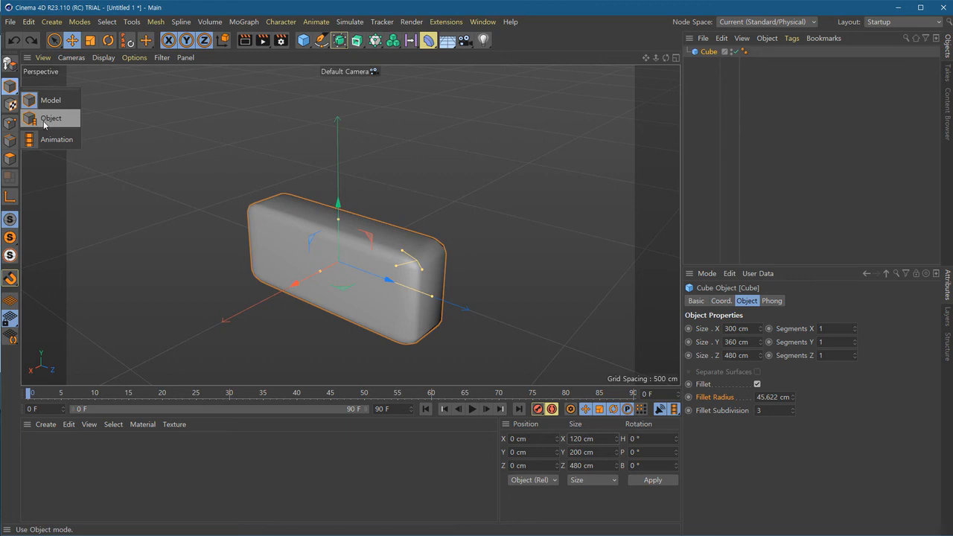
double_click(596, 439)
type("200")
key("Tab")
type("200")
key("Tab")
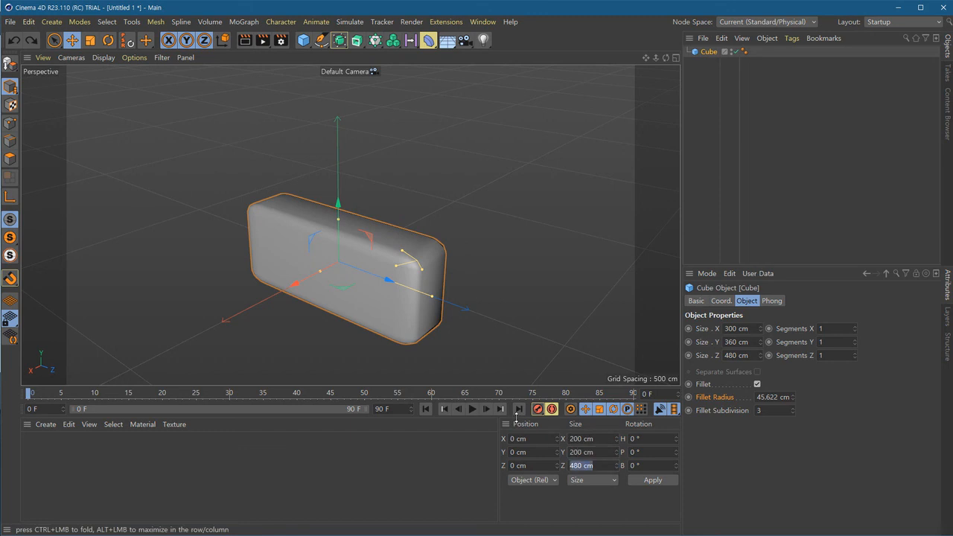
type("200")
key("Return")
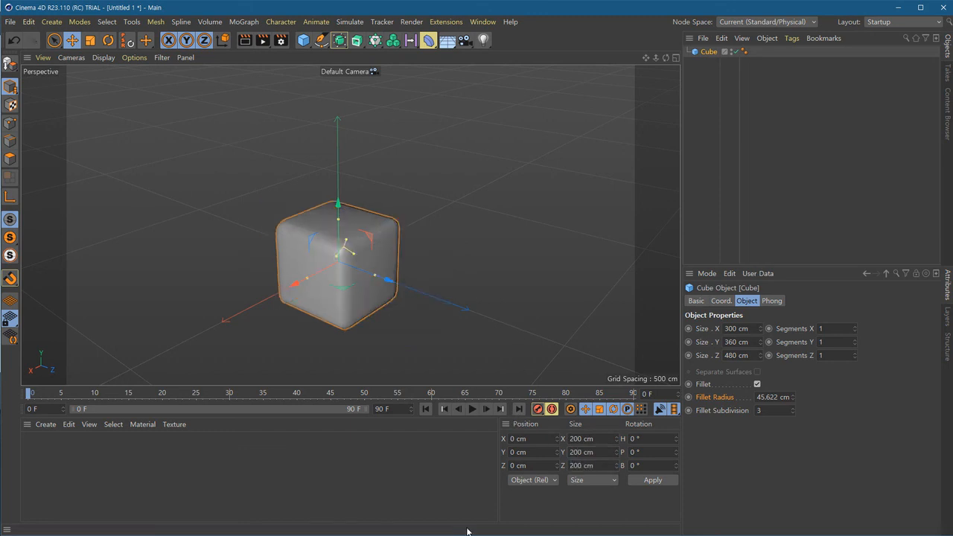
Reduce the cube's fillet radius to about 15 cm with its viewport handle and switch back to Model mode.
middle_click_drag(365, 313, 367, 314, "alt")
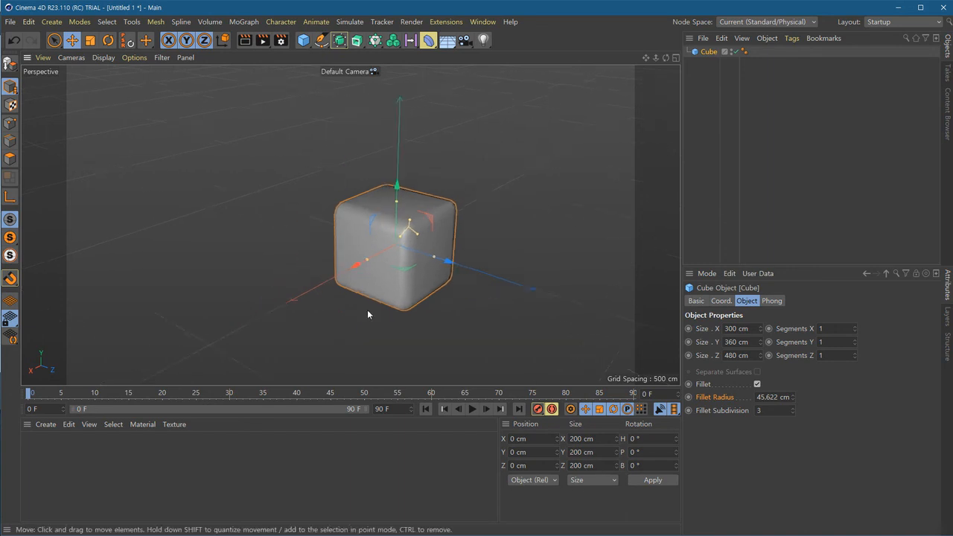
right_click_drag(367, 314, 409, 314, "alt")
right_click_drag(477, 326, 428, 321, "alt")
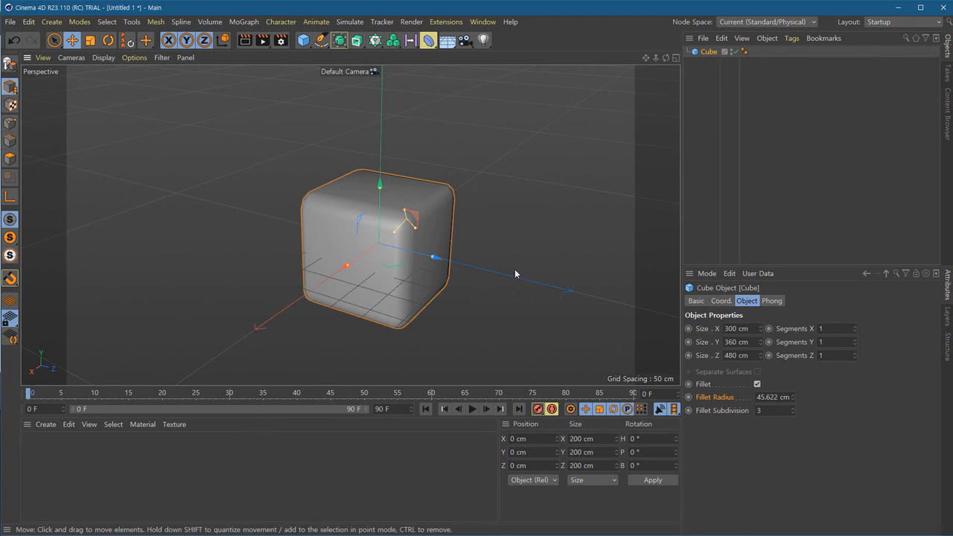
left_click_drag(378, 252, 409, 232, "alt")
right_click_drag(313, 234, 428, 262, "alt")
left_click_drag(428, 262, 441, 259, "alt")
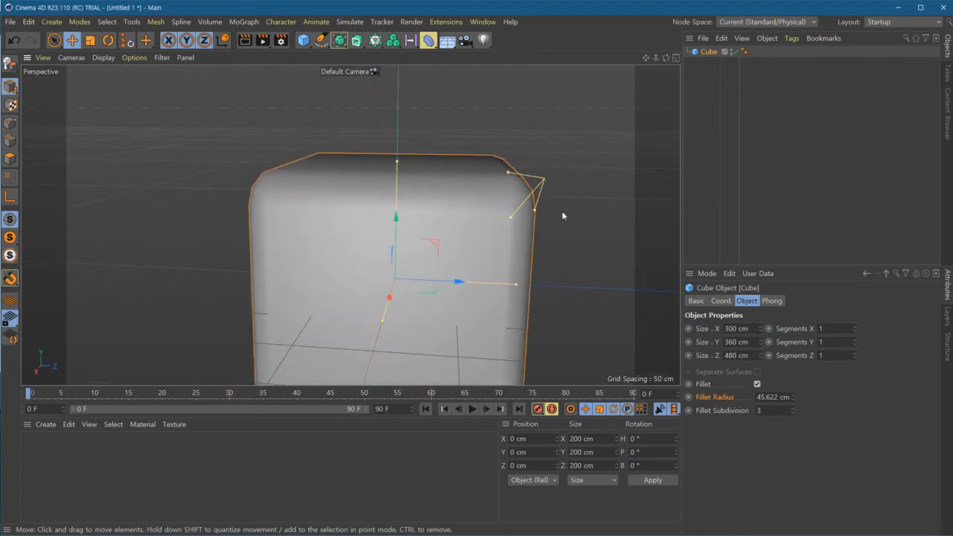
left_click_drag(508, 173, 529, 192)
right_click_drag(537, 292, 481, 325, "alt")
middle_click_drag(481, 326, 383, 279, "alt")
left_click_drag(383, 282, 378, 295, "alt")
left_click(15, 87)
left_click(56, 100)
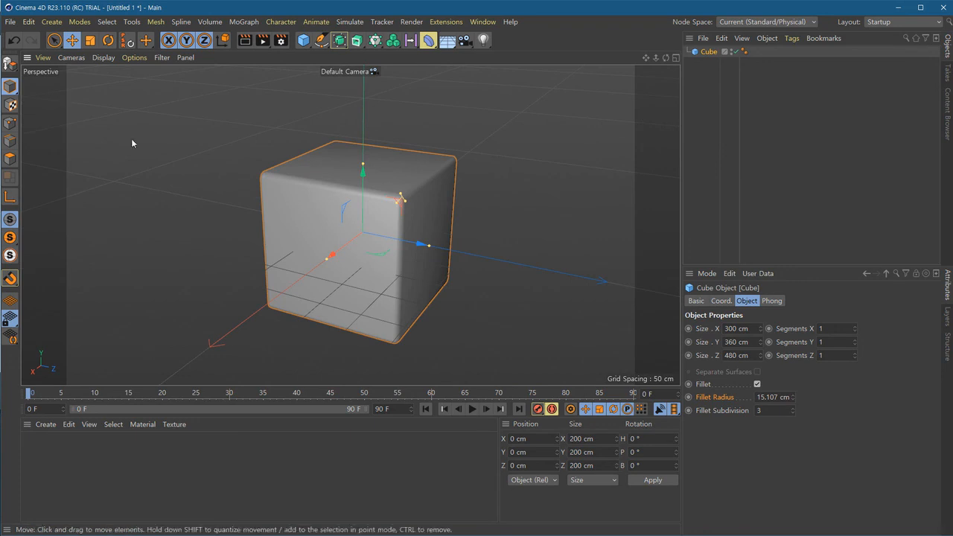
Rotate the cube by setting its heading (H) to 45°.
left_click(507, 232)
mouse_move(457, 311)
left_mouse_down("alt")
mouse_move(417, 315)
mouse_move(459, 313)
left_mouse_up("alt")
left_click(415, 250)
left_click_drag(474, 215, 461, 313, "alt")
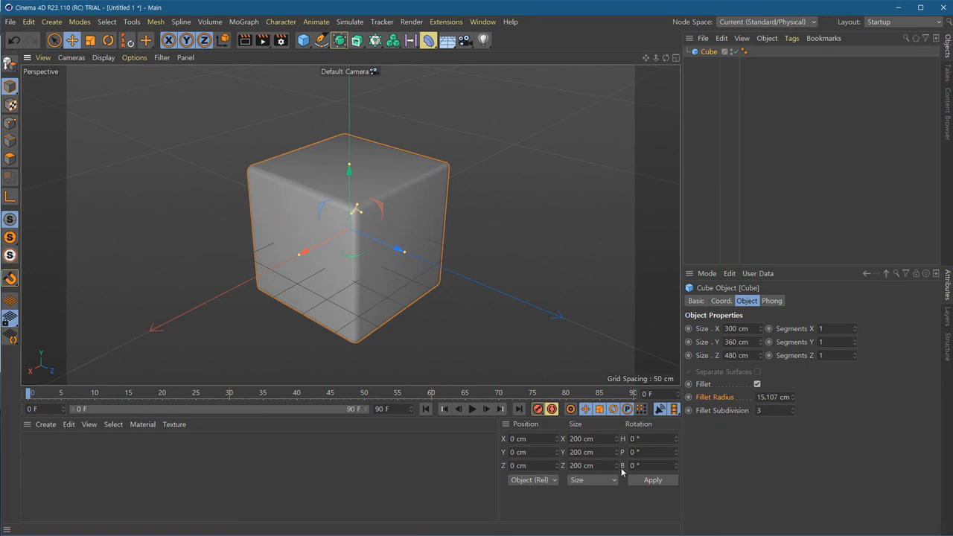
left_click(645, 438)
type("45")
key("Return")
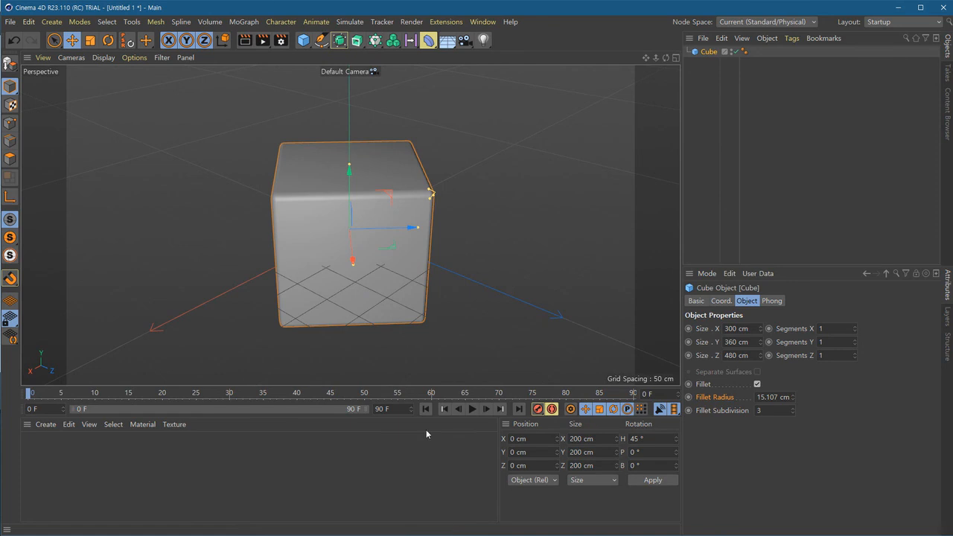
Adjust the cube's heading to -35° and 101°, applying each value, and reset it to 0°.
mouse_move(675, 438)
left_mouse_down()
mouse_move(676, 476)
mouse_move(684, 450)
mouse_move(676, 426)
left_mouse_up()
left_click(652, 480)
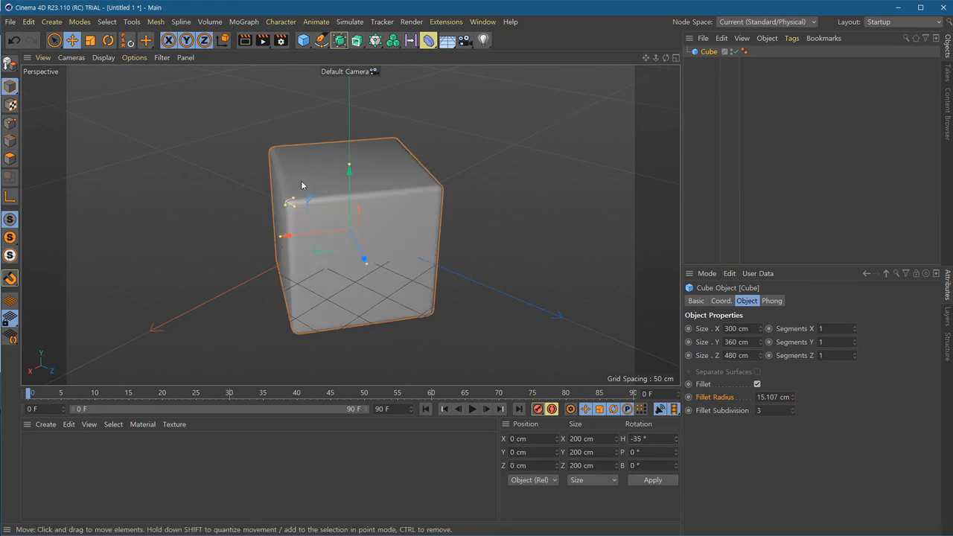
mouse_move(676, 439)
left_mouse_down()
mouse_move(676, 424)
mouse_move(675, 440)
left_mouse_up()
left_click(665, 482)
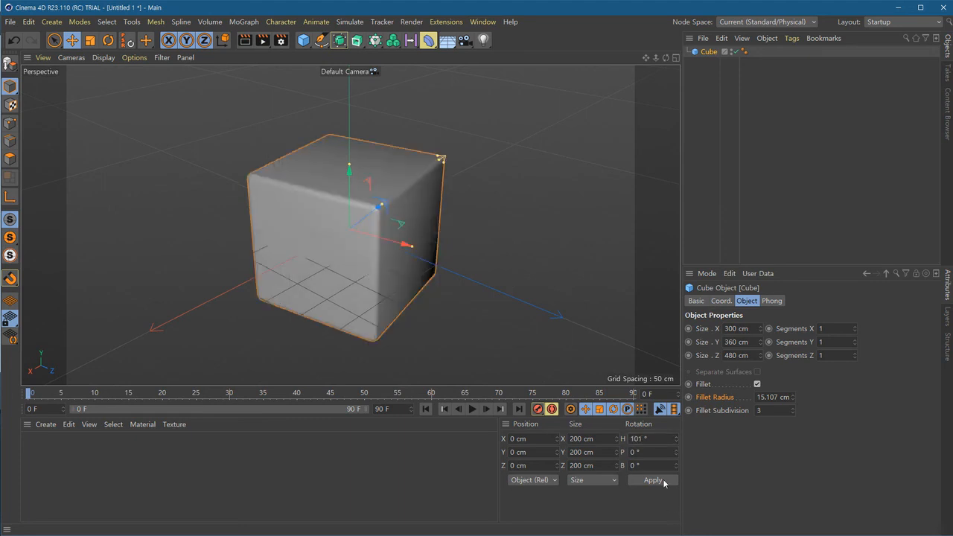
left_click(669, 439)
type("0")
key("Return")
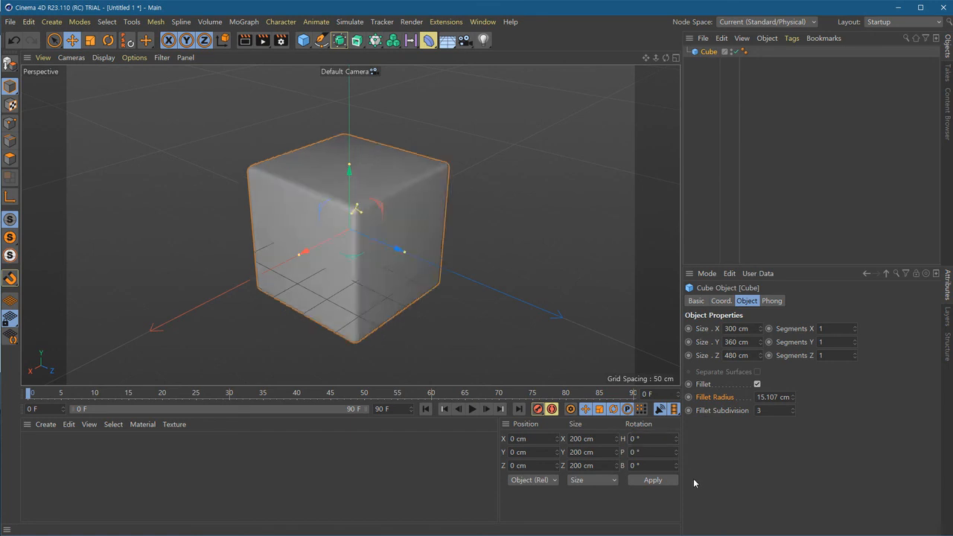
Rotate the cube's pitch (P) to 45° and to -60°, and reset it to 0°.
key("Tab")
type("45")
key("Return")
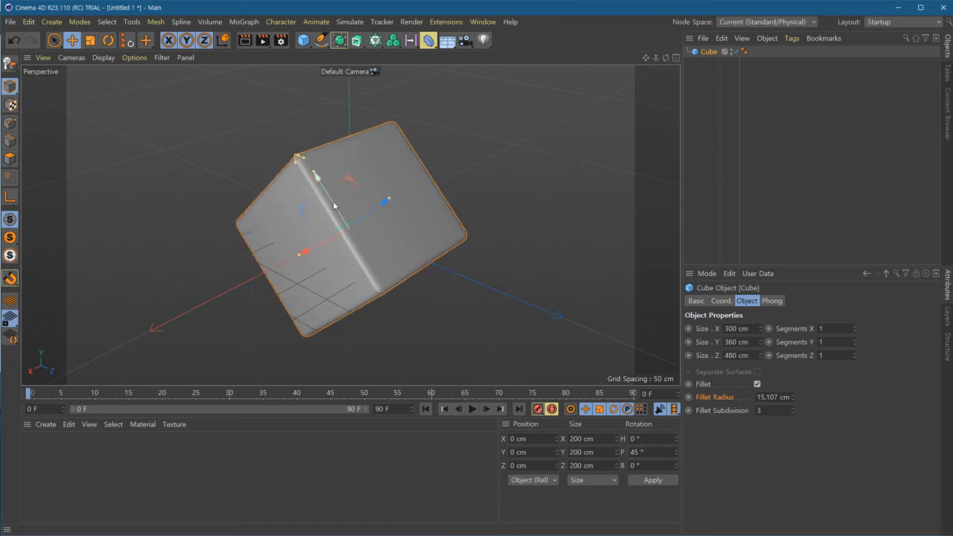
left_click(661, 455)
type("-60")
key("Return")
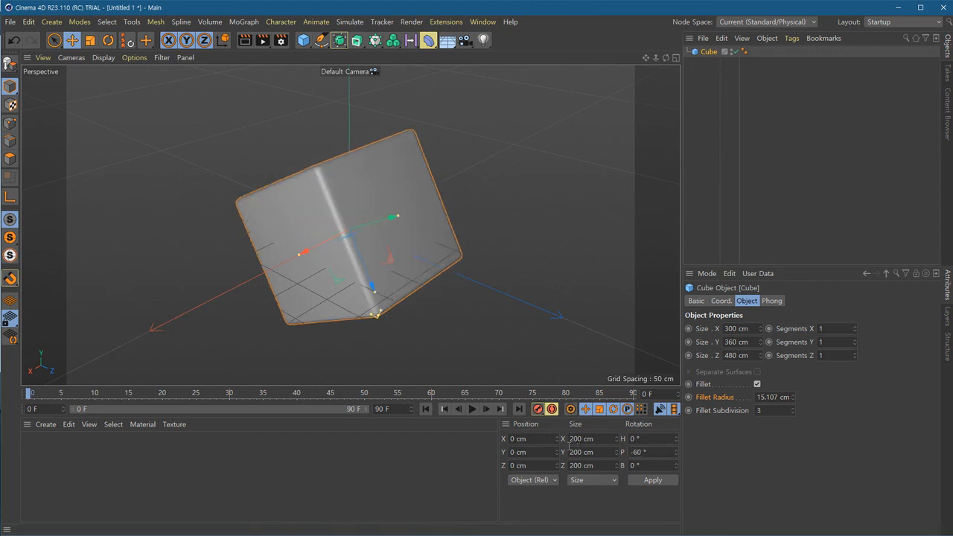
left_click(652, 452)
type("0")
key("Return")
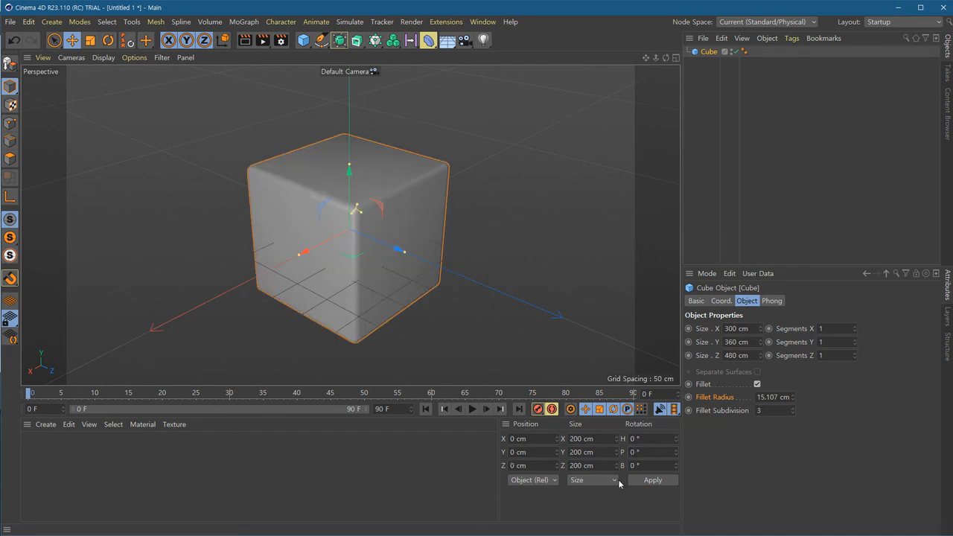
Set the cube's bank (B) to 45° and next to -120°, and inspect the rotated cube from several angles.
left_click_drag(643, 467, 609, 469)
type("45")
key("Return")
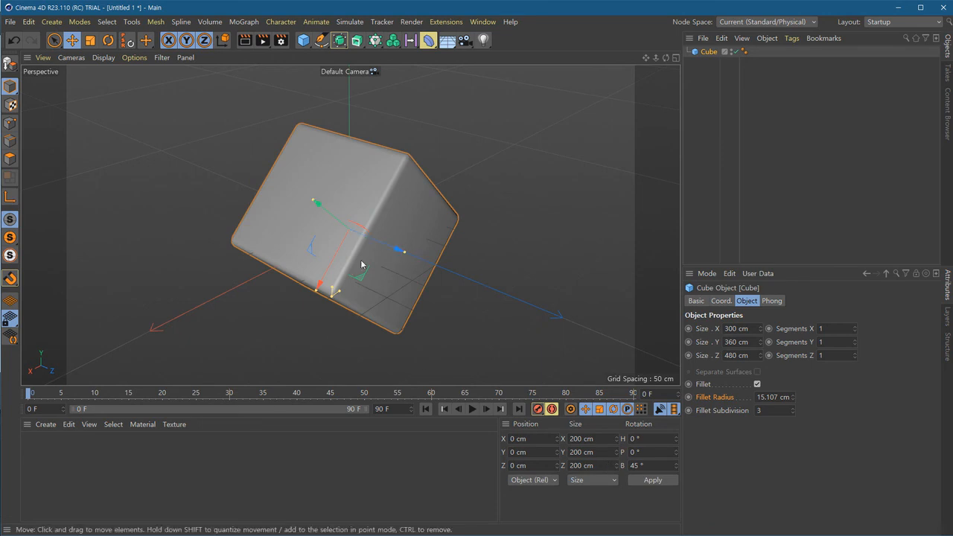
left_click_drag(653, 467, 593, 475)
type("-120")
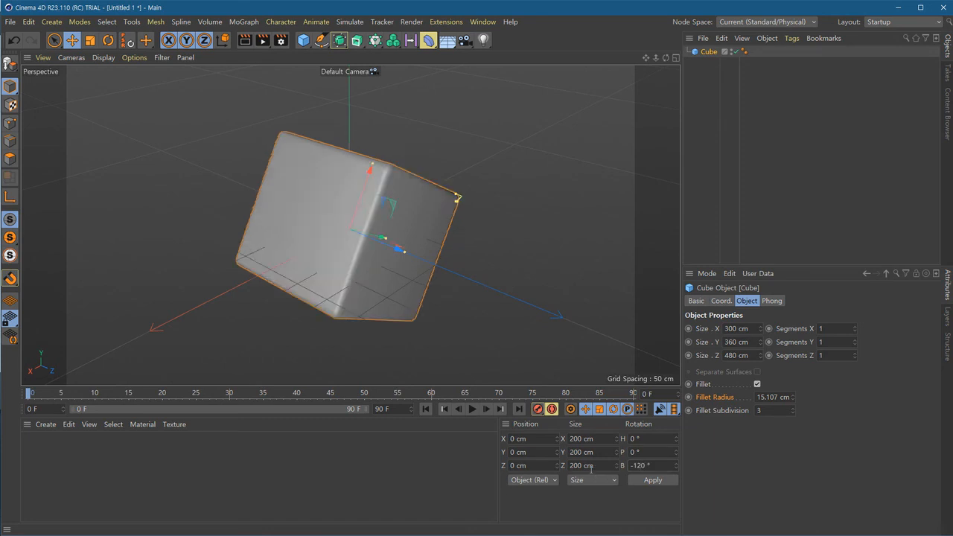
left_click_drag(471, 179, 415, 250, "alt")
scroll(453, 286, "up", 3)
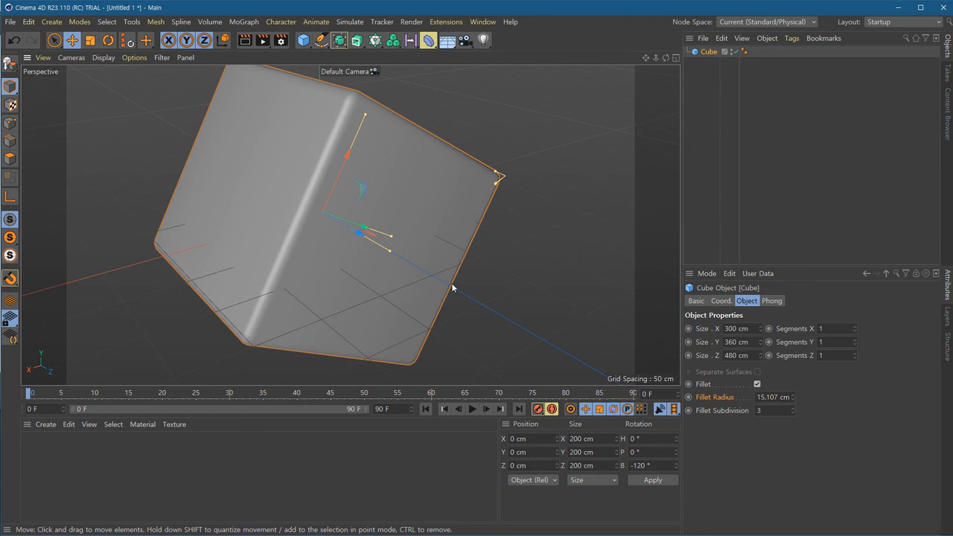
scroll(451, 286, "down", 3)
mouse_move(423, 281)
left_mouse_down("alt")
mouse_move(443, 273)
mouse_move(419, 280)
left_mouse_up("alt")
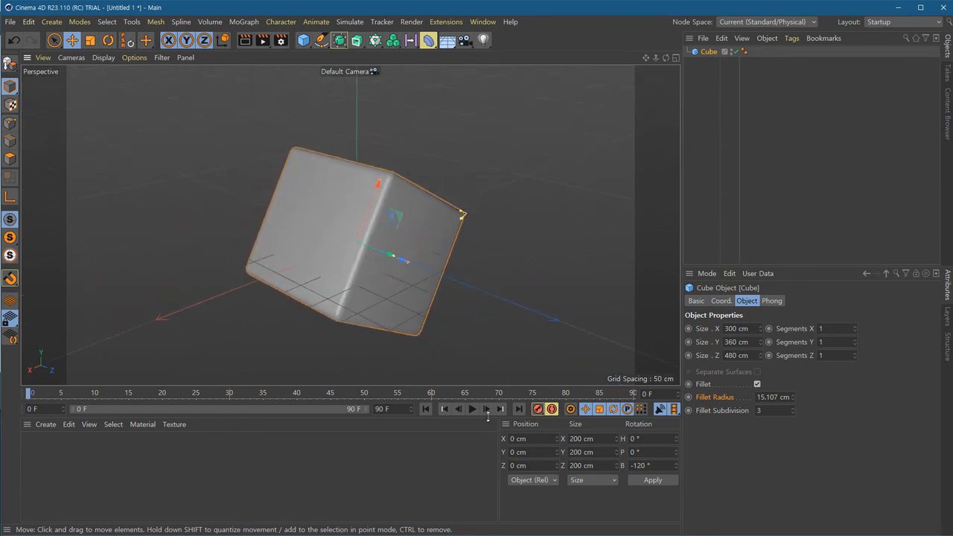
Set the cube's pitch to 45° and its heading to 35°, and apply both together.
double_click(634, 452)
type("45")
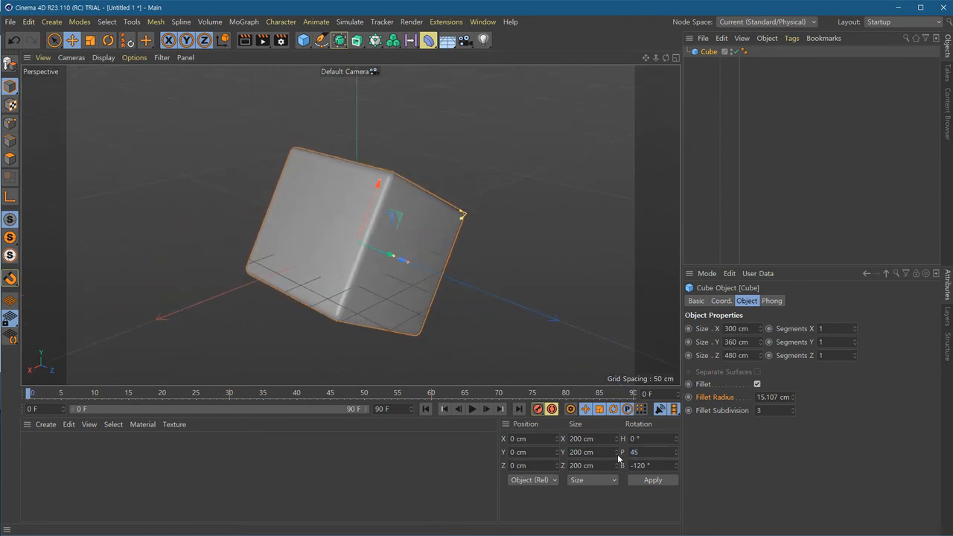
double_click(638, 438)
type("35")
left_click(655, 482)
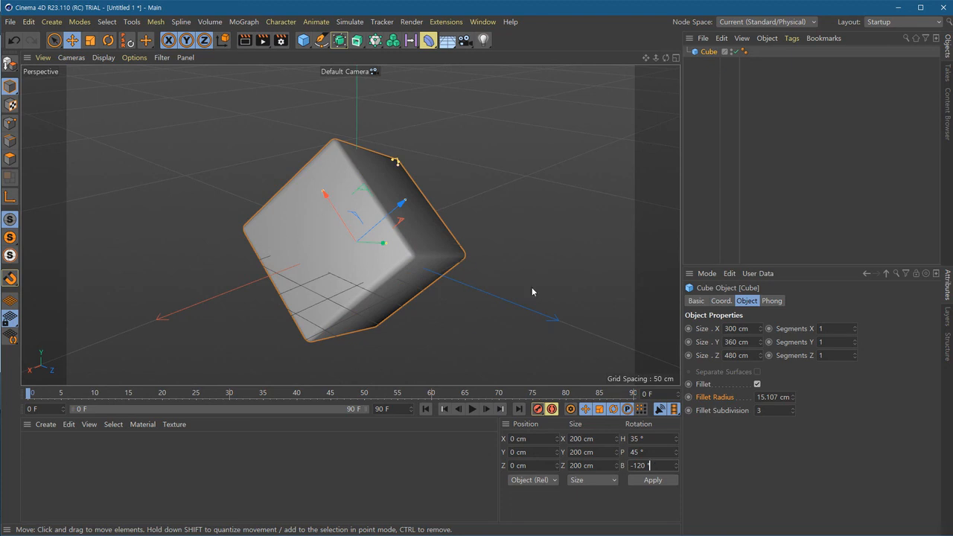
Reset the cube's heading, pitch and bank to 0° and apply the rotation.
left_click(530, 465)
left_click(527, 451)
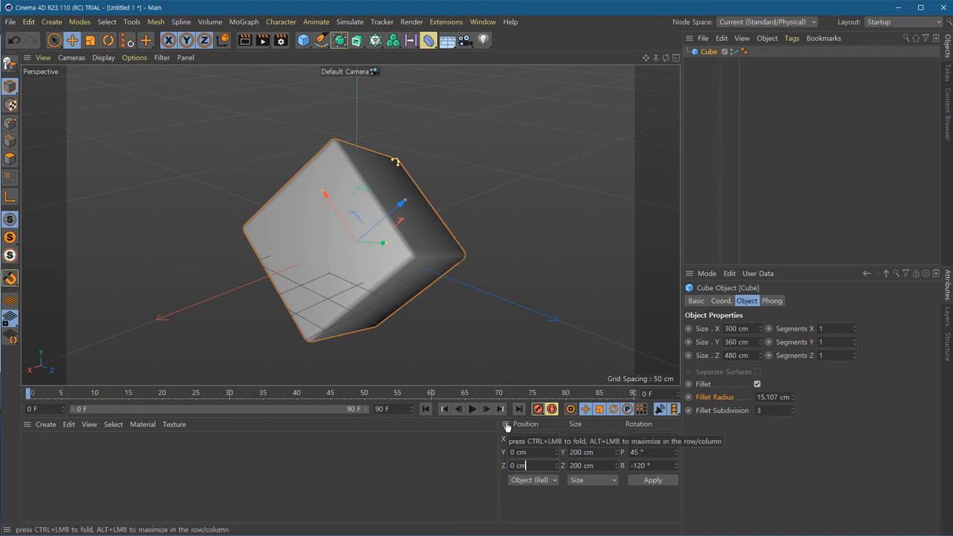
left_click(604, 465)
left_click(645, 466)
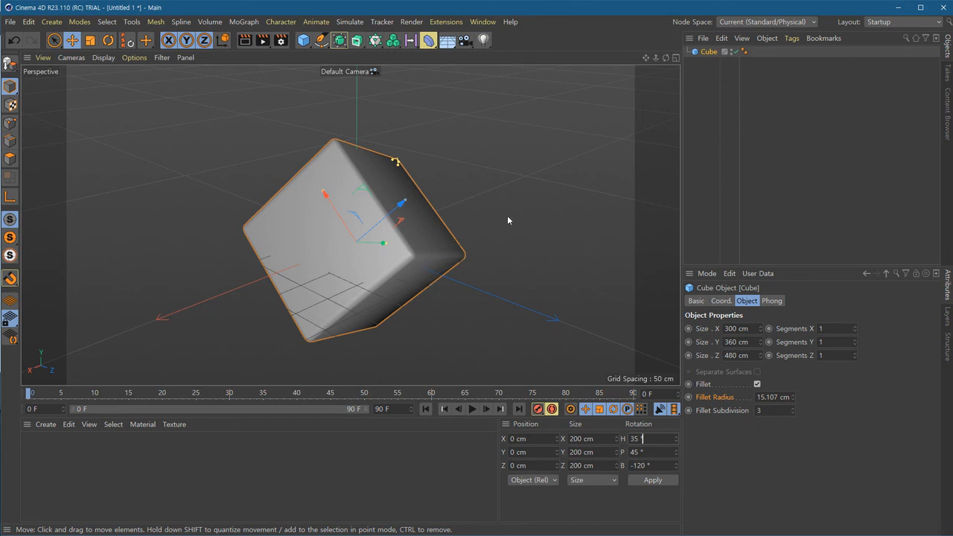
left_click_drag(635, 438, 539, 436)
type("0")
key("Tab")
type("0")
key("Tab")
type("0")
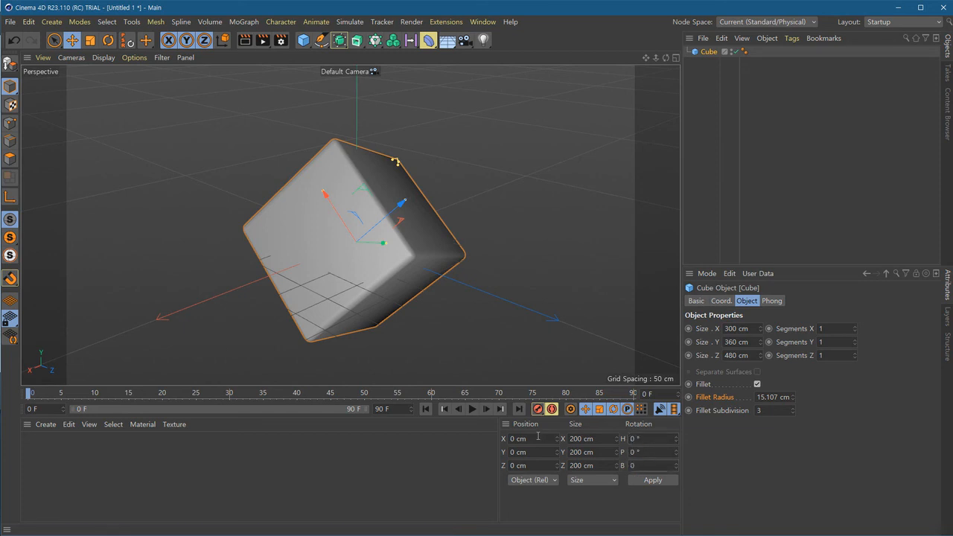
left_click(646, 481)
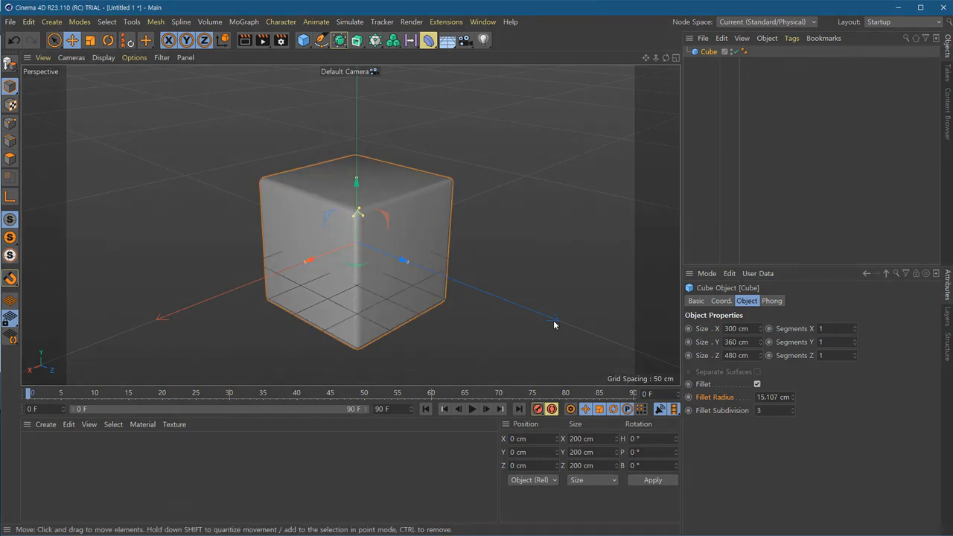